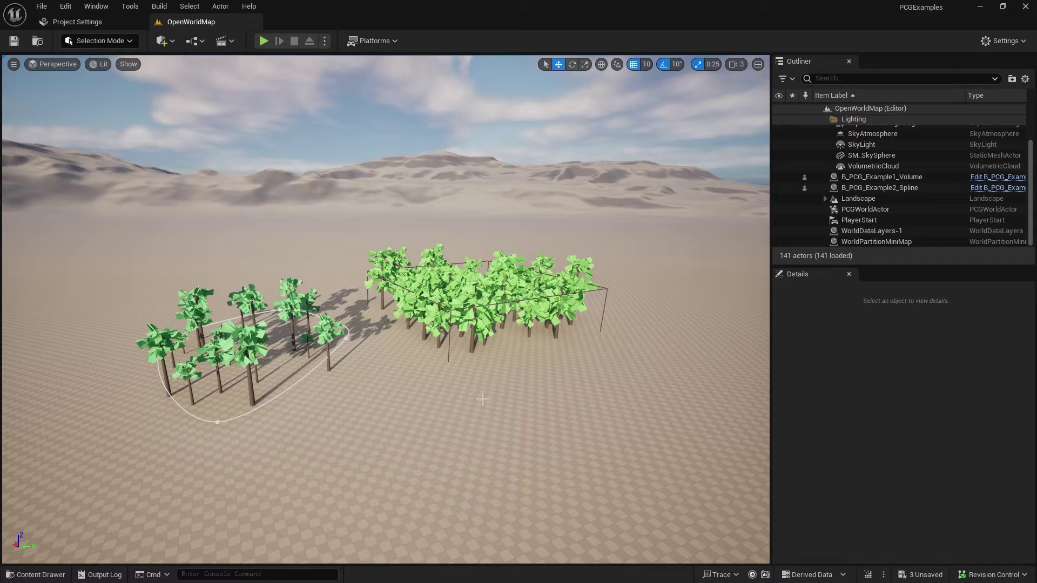
# Create a new folder named Subgraphs inside the PCG content folder.
pyautogui.moveTo(518, 330)
pyautogui.mouseDown(button='right')
pyautogui.moveTo(443, 330)
pyautogui.moveTo(521, 333)
pyautogui.moveTo(527, 318)
pyautogui.mouseUp(button='right')
pyautogui.hotkey('ctrl', 'space')
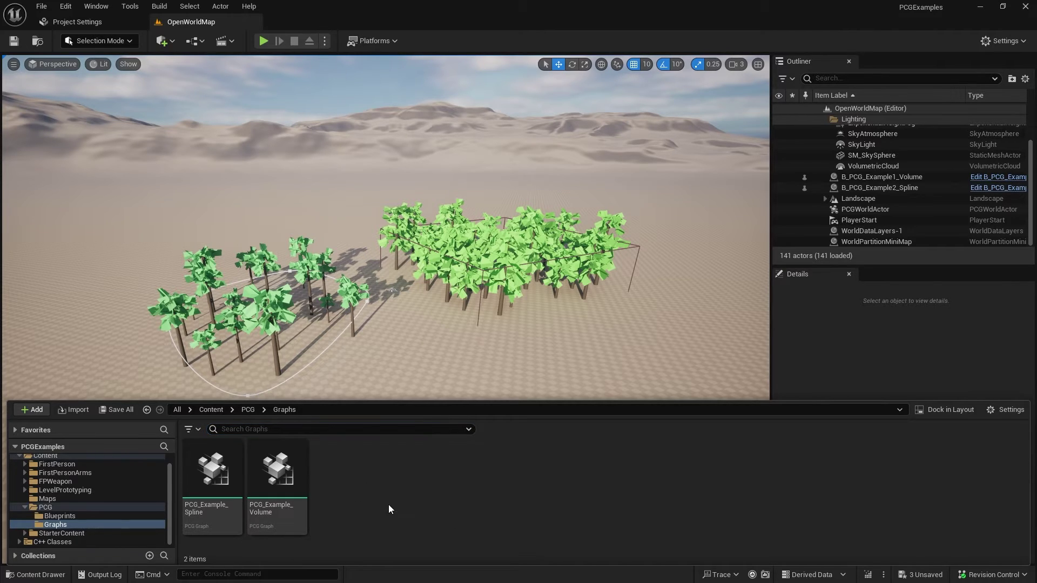
pyautogui.click(47, 508)
pyautogui.rightClick(345, 510)
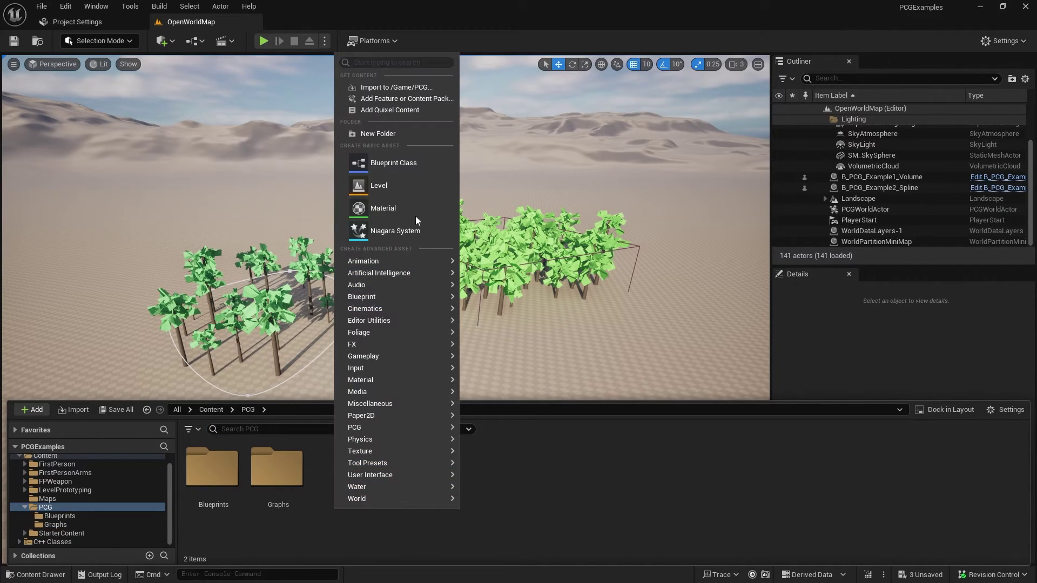
pyautogui.click(389, 135)
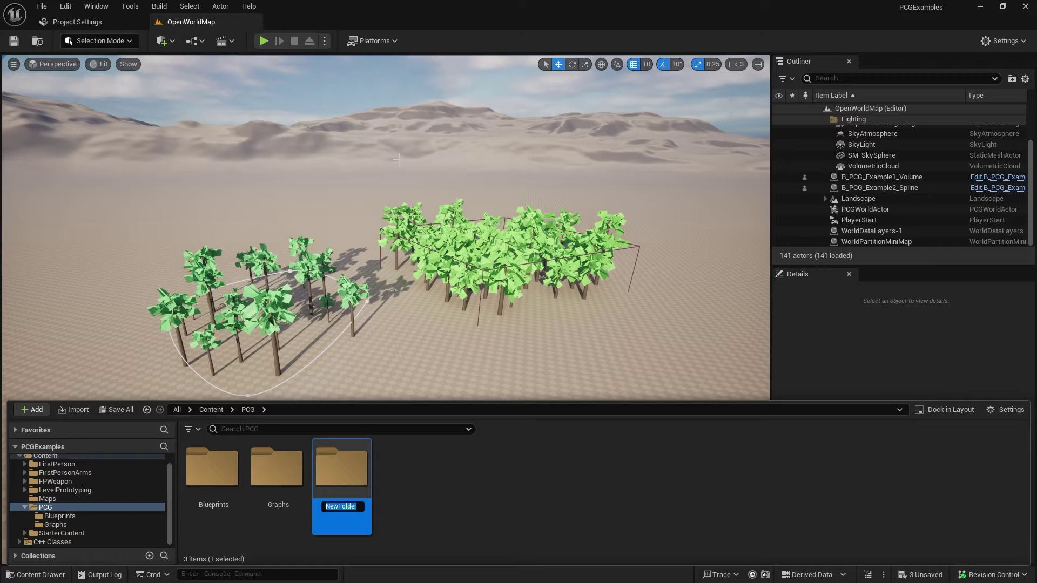
pyautogui.write('Subgraphs')
pyautogui.press('Return')
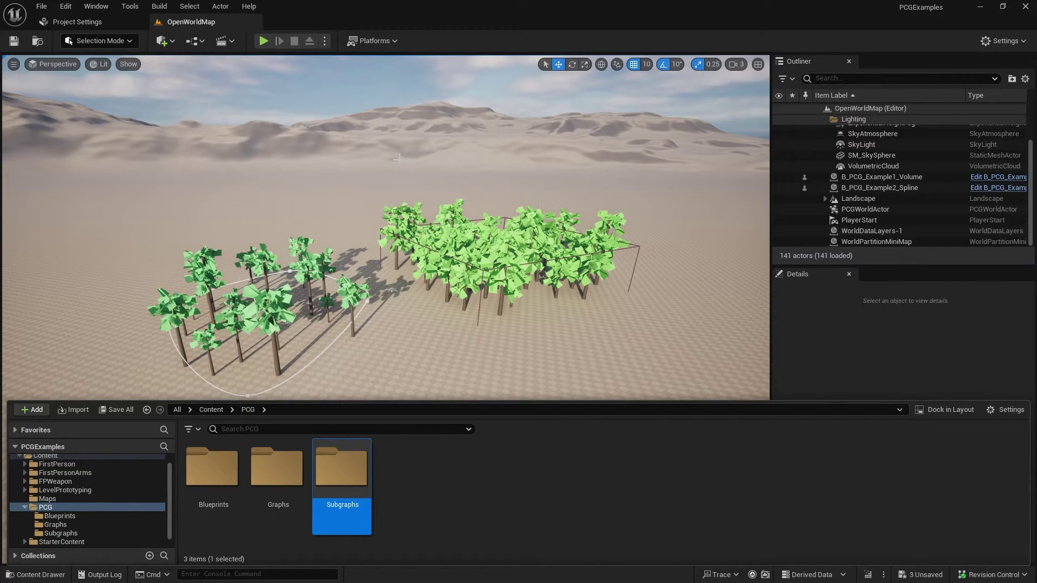
# Try renaming the folder with a capital G; the rename is rejected, leaving 'Subgraphs'.
pyautogui.press('F2')
pyautogui.press('Right')
pyautogui.press('Left')
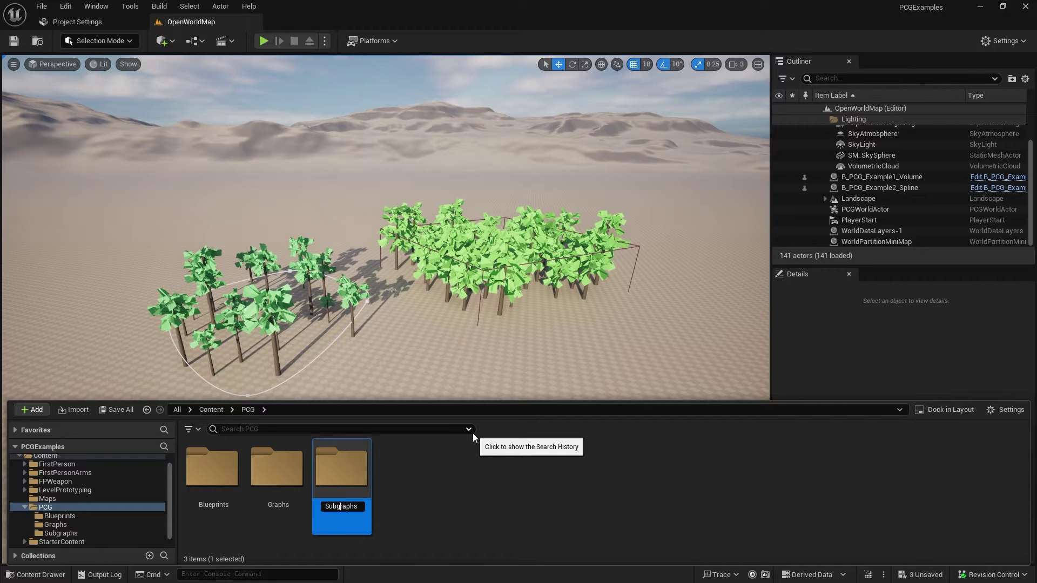
pyautogui.press('BackSpace')
pyautogui.press('Delete')
pyautogui.write('G')
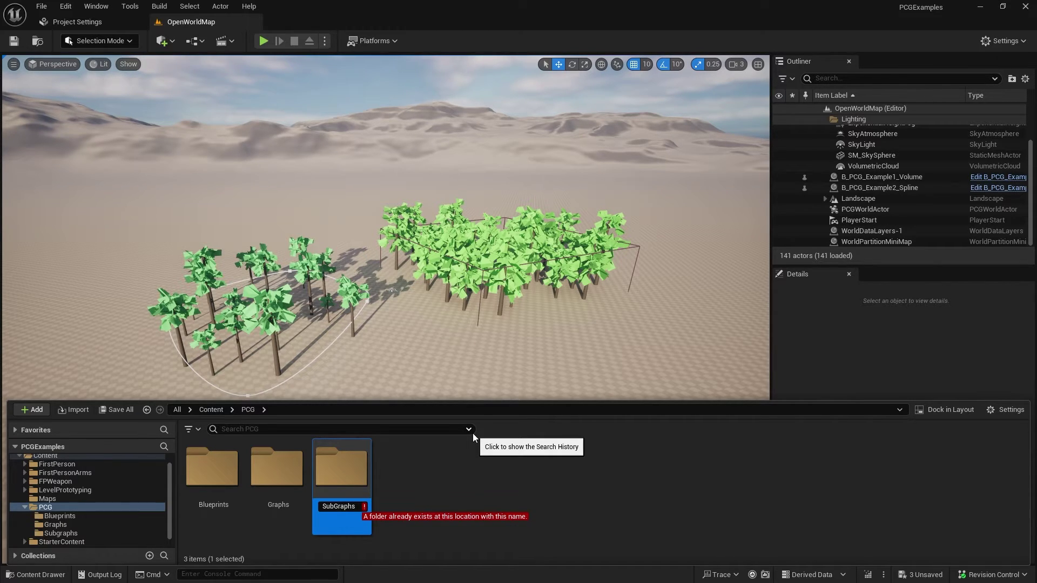
pyautogui.click(599, 488)
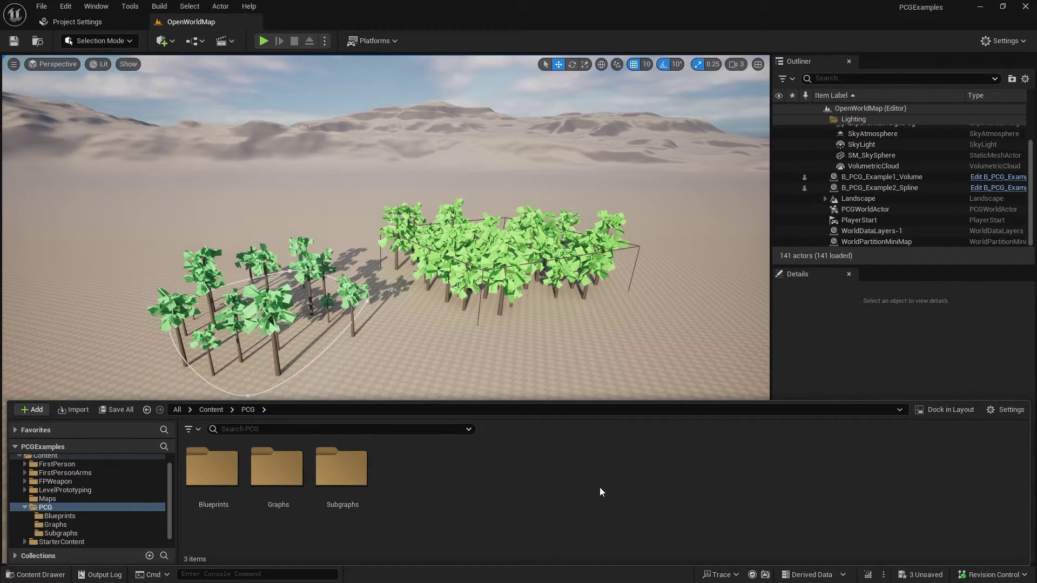
# Paste copies of PCG_Example_Spline and PCG_Example_Volume from Graphs into Subgraphs.
pyautogui.click(362, 465)
pyautogui.doubleClick(342, 488)
pyautogui.click(61, 524)
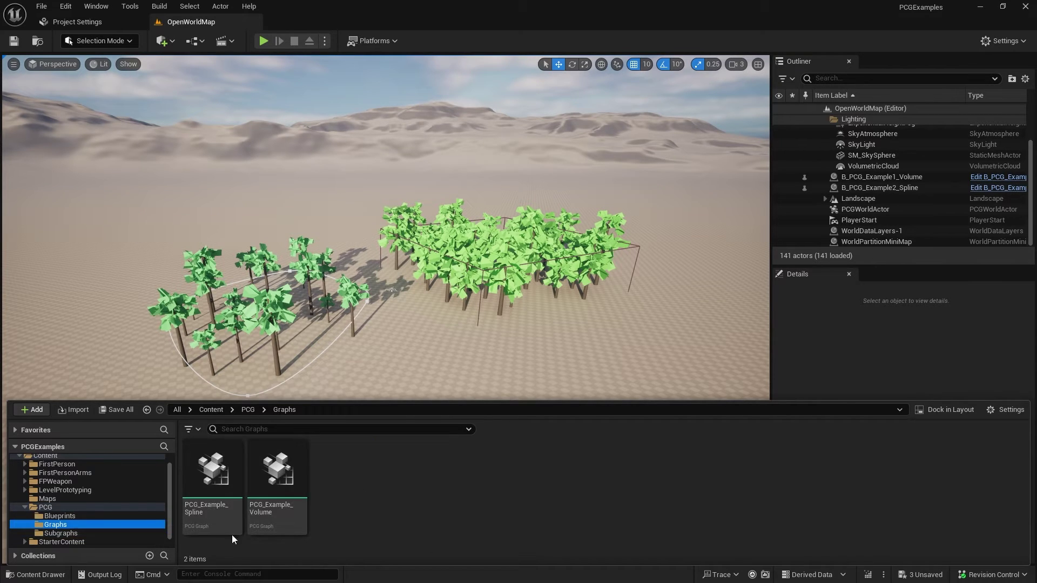
pyautogui.click(212, 482)
pyautogui.keyDown('ctrl'); pyautogui.click(294, 473); pyautogui.keyUp('ctrl')
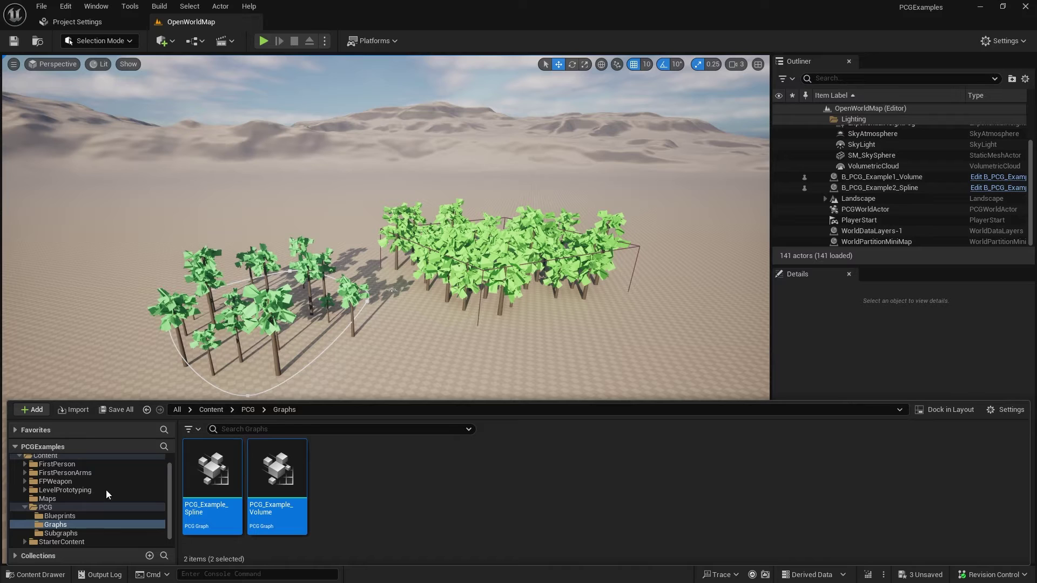
pyautogui.click(71, 532)
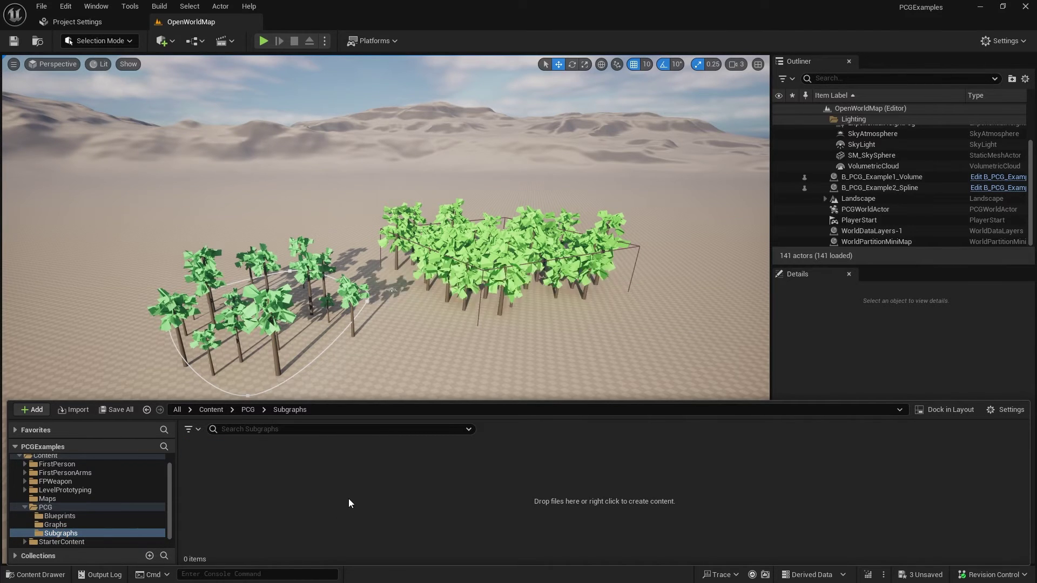
pyautogui.hotkey('ctrl', 'v')
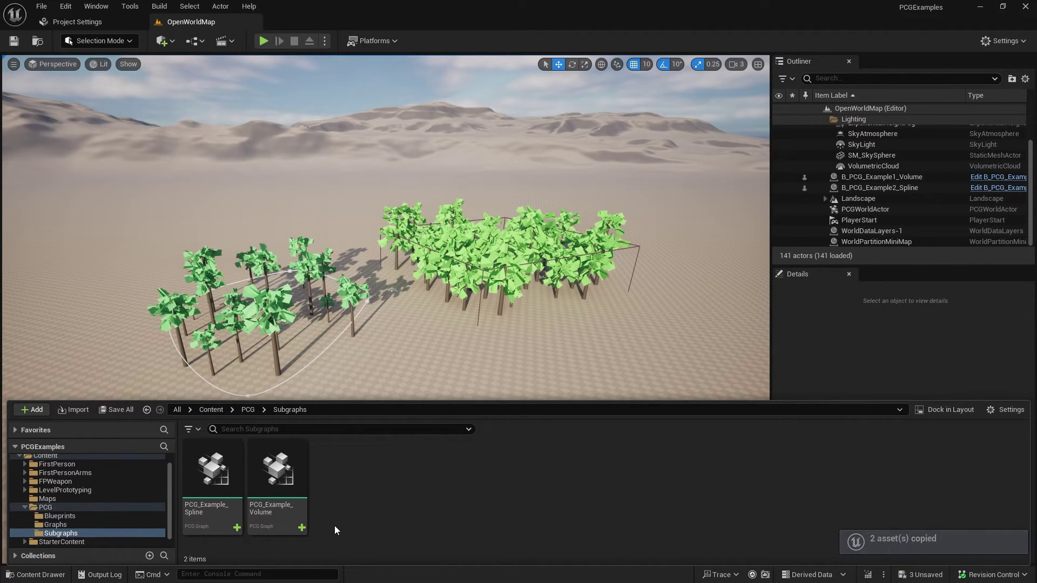
# In the PCG_Example_Spline copy, delete the four nodes after Projection, wire Projection to Output, and save.
pyautogui.doubleClick(222, 476)
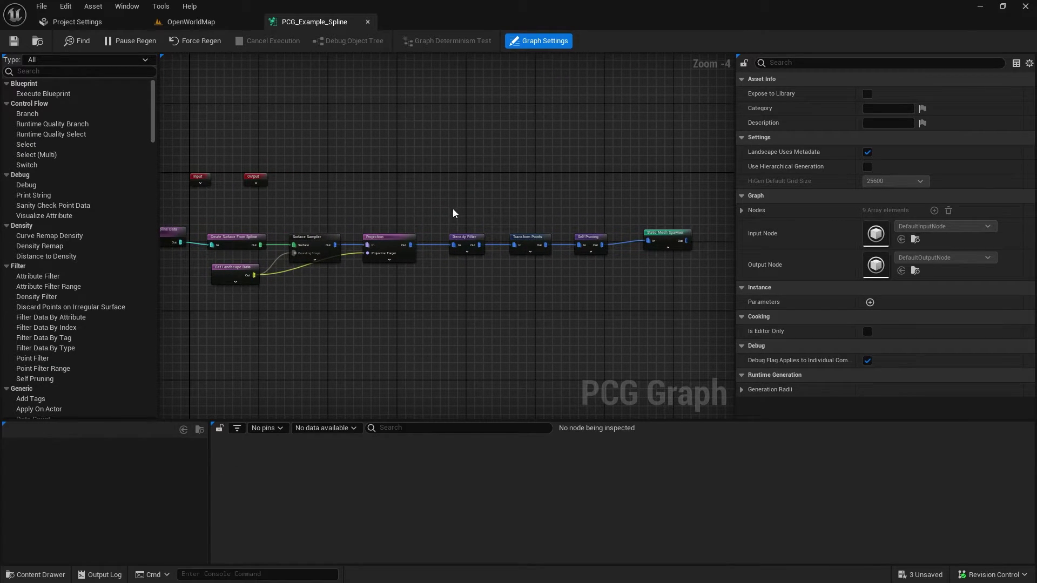
pyautogui.moveTo(446, 174); pyautogui.dragTo(699, 313)
pyautogui.press('Delete')
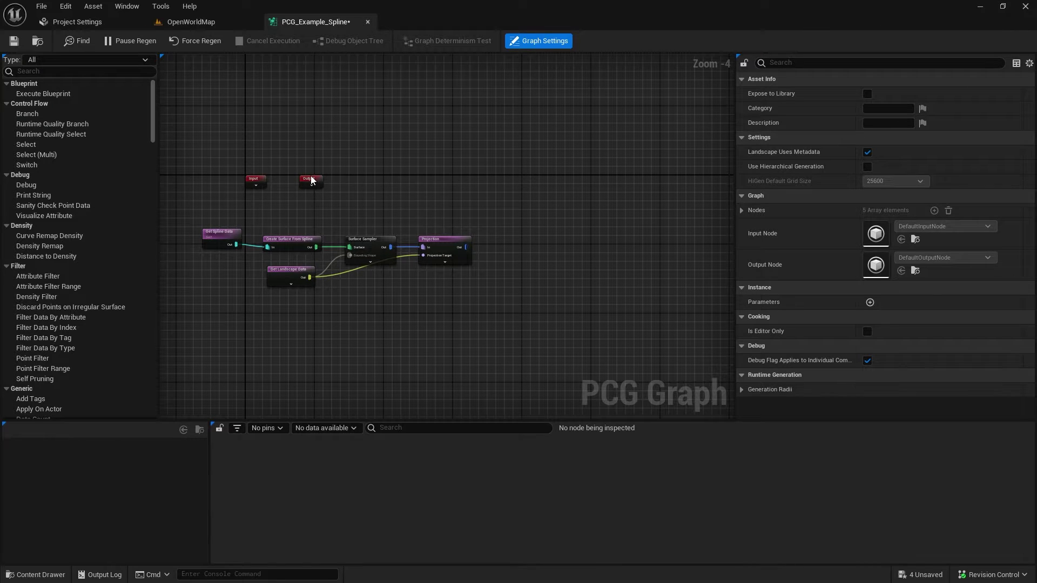
pyautogui.moveTo(311, 181); pyautogui.dragTo(502, 252)
pyautogui.scroll(4, 502, 251)
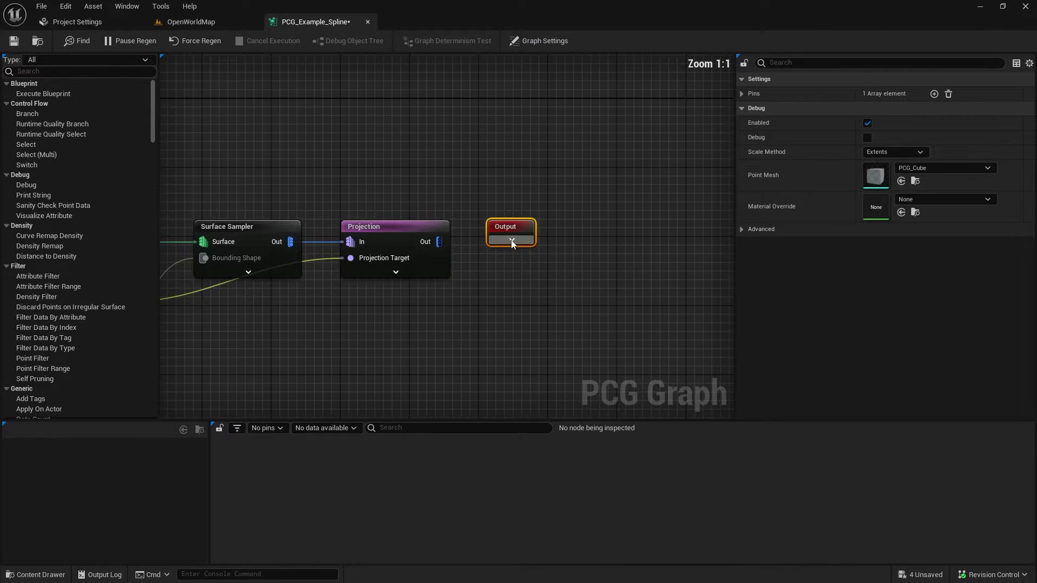
pyautogui.click(512, 241)
pyautogui.moveTo(439, 242); pyautogui.dragTo(491, 242)
pyautogui.scroll(-4, 500, 298)
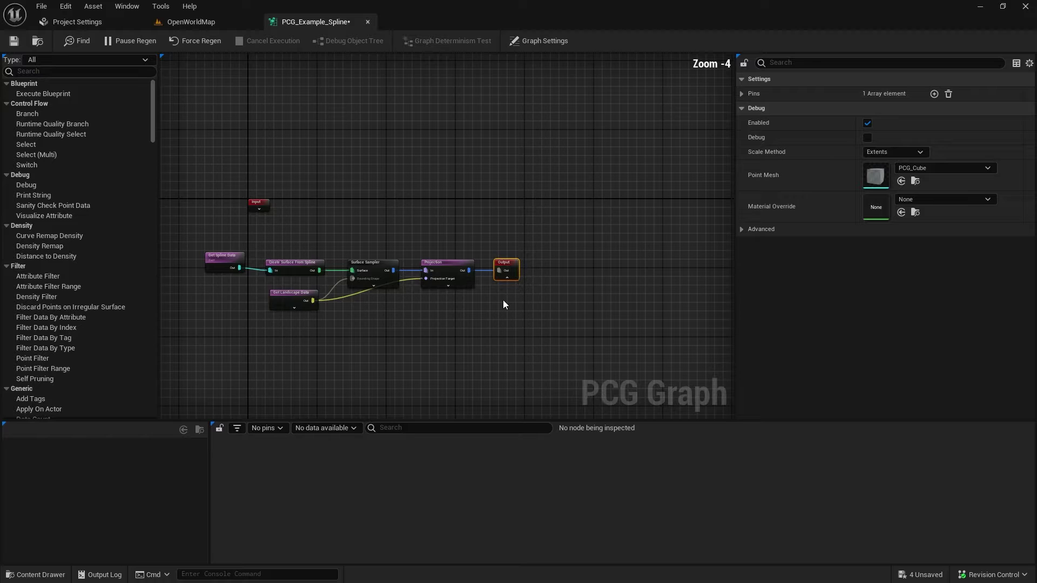
pyautogui.moveTo(503, 304); pyautogui.dragTo(538, 268, button='right')
pyautogui.click(14, 40)
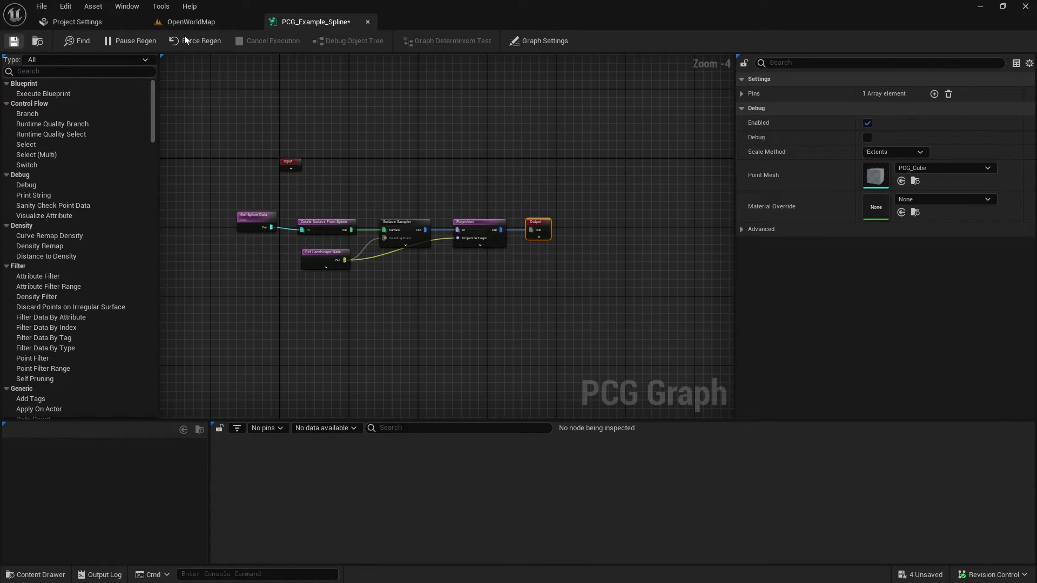
# In the PCG_Example_Volume copy, delete the four nodes after Surface Sampler, wire it to Output, and save.
pyautogui.click(191, 22)
pyautogui.hotkey('ctrl', 'space')
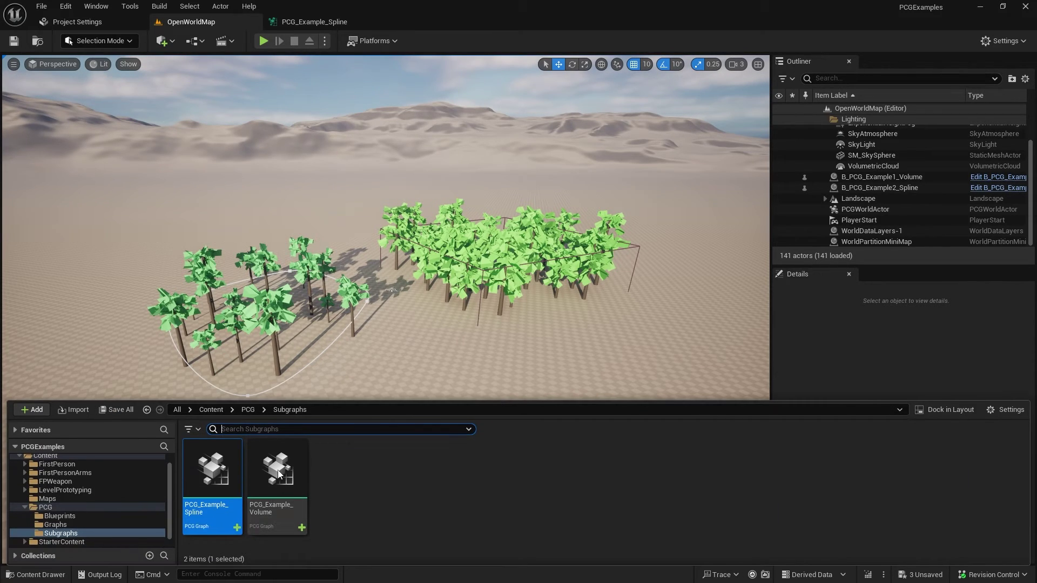
pyautogui.doubleClick(278, 474)
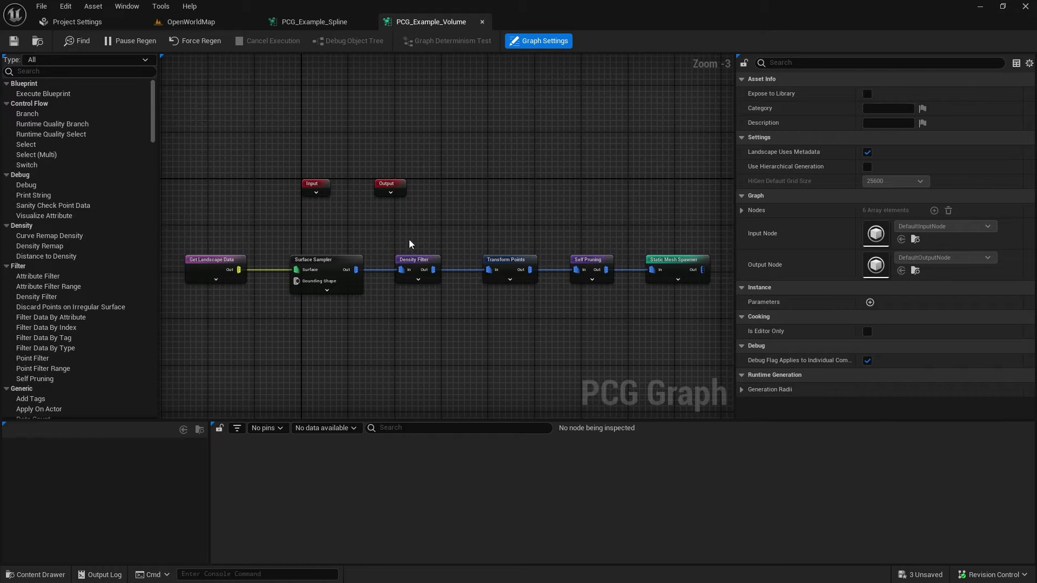
pyautogui.moveTo(409, 245); pyautogui.dragTo(695, 294)
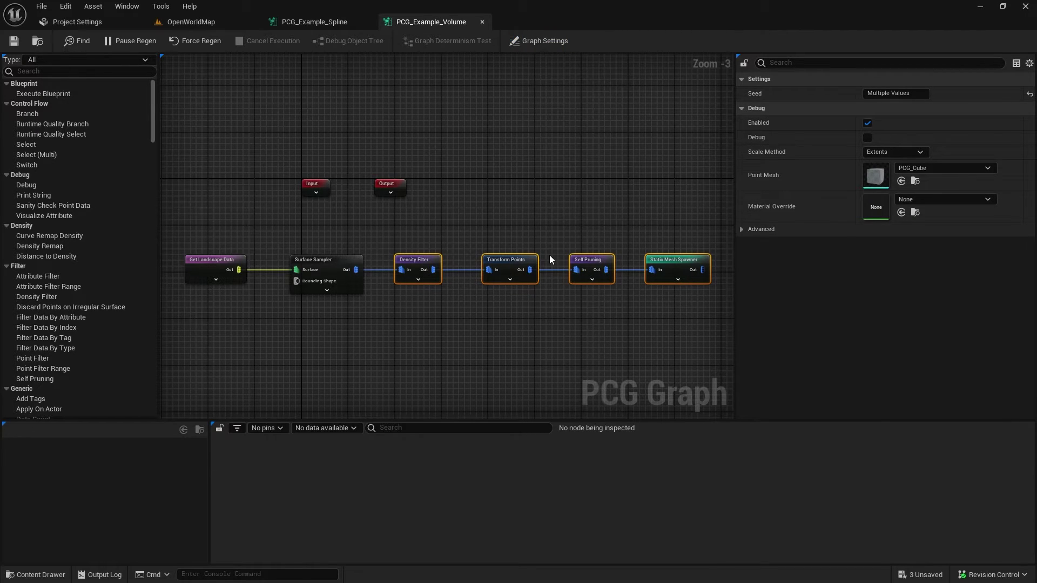
pyautogui.press('Delete')
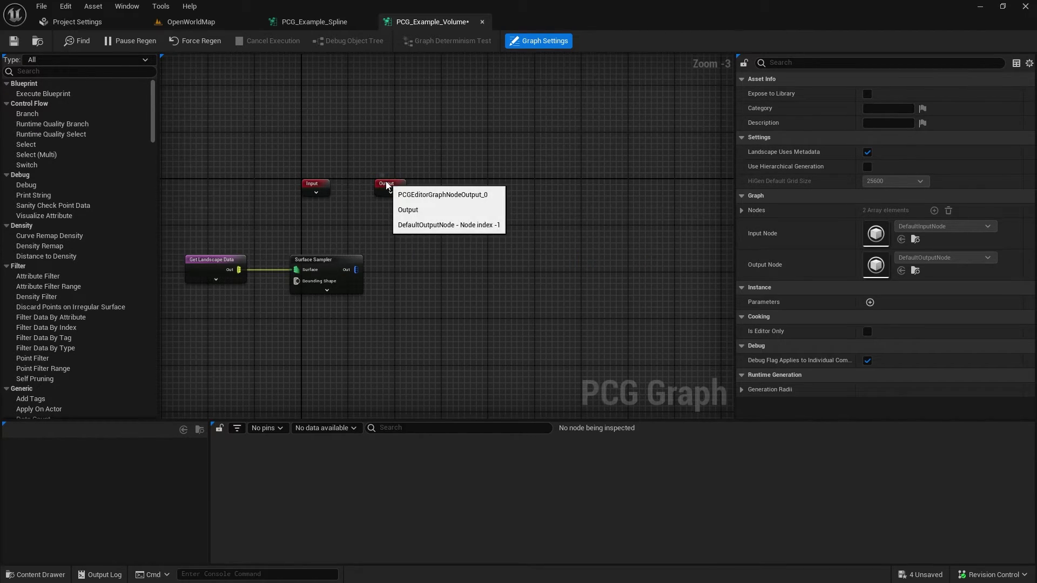
pyautogui.moveTo(392, 185); pyautogui.dragTo(400, 270)
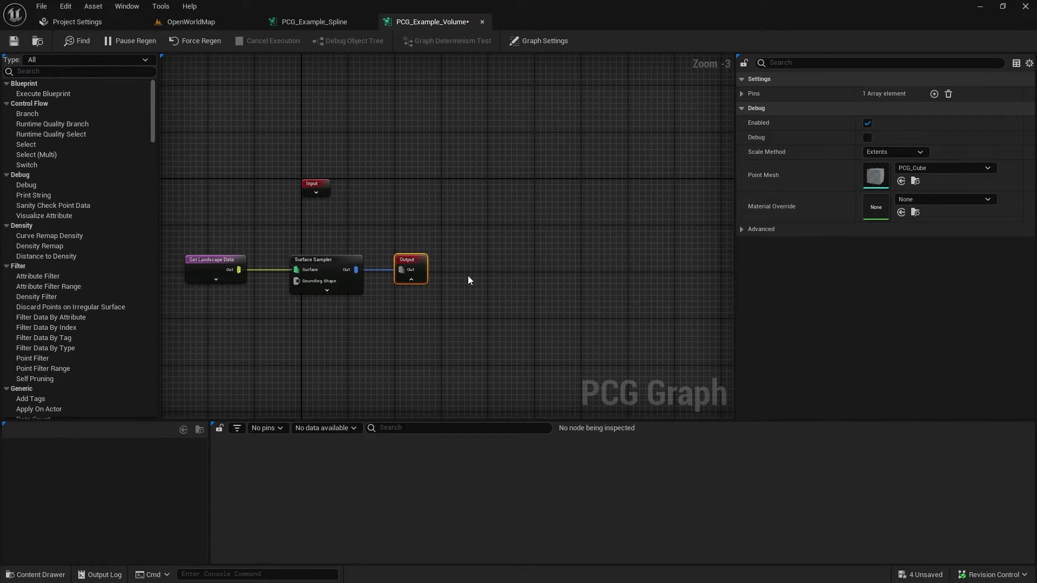
pyautogui.click(470, 277)
pyautogui.click(13, 41)
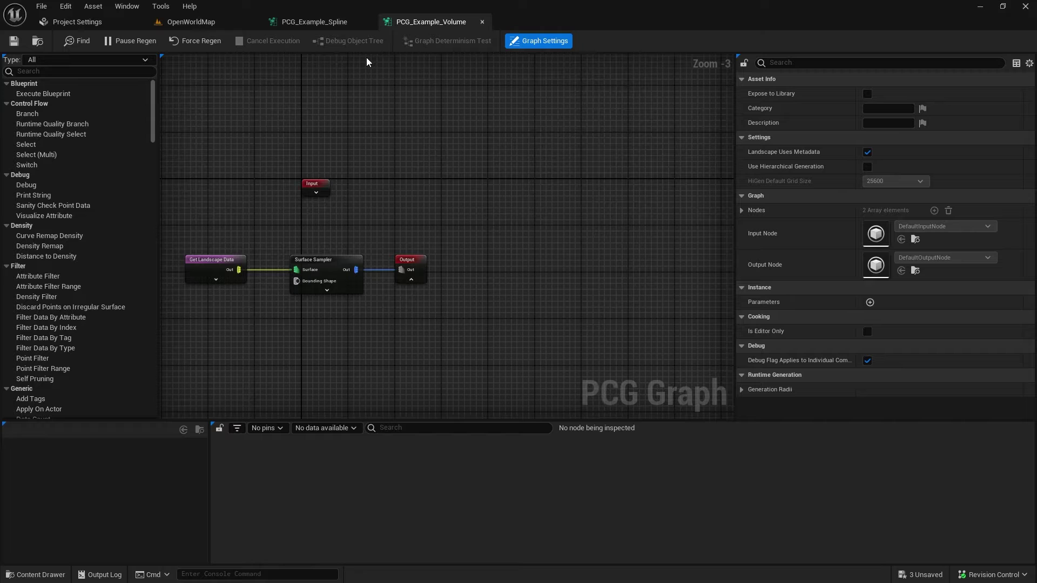
# Close both graph tabs and create a new PCG graph named PCG_Example_SubGraph in Graphs.
pyautogui.click(482, 22)
pyautogui.click(369, 21)
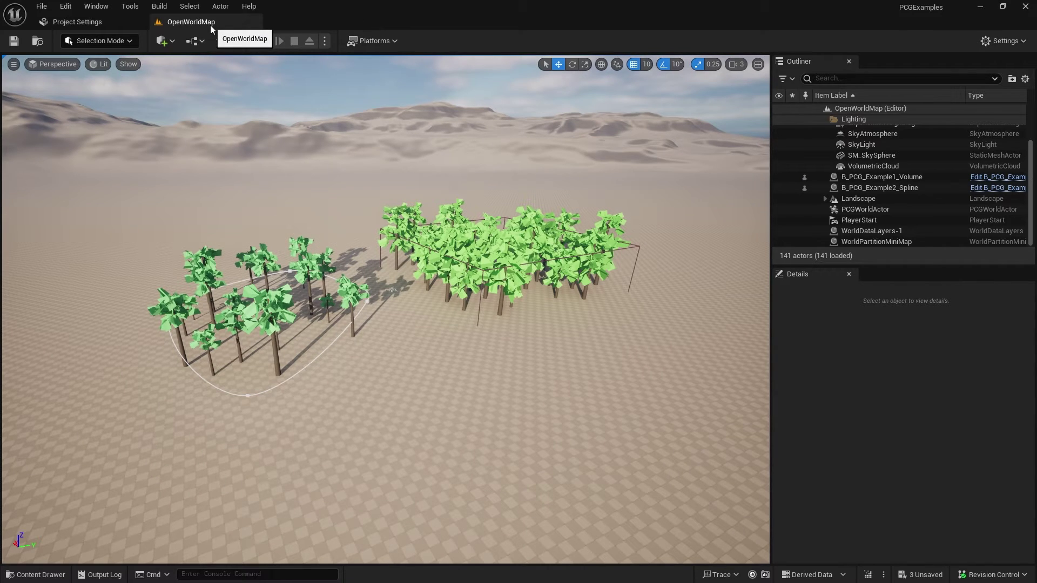
pyautogui.click(36, 574)
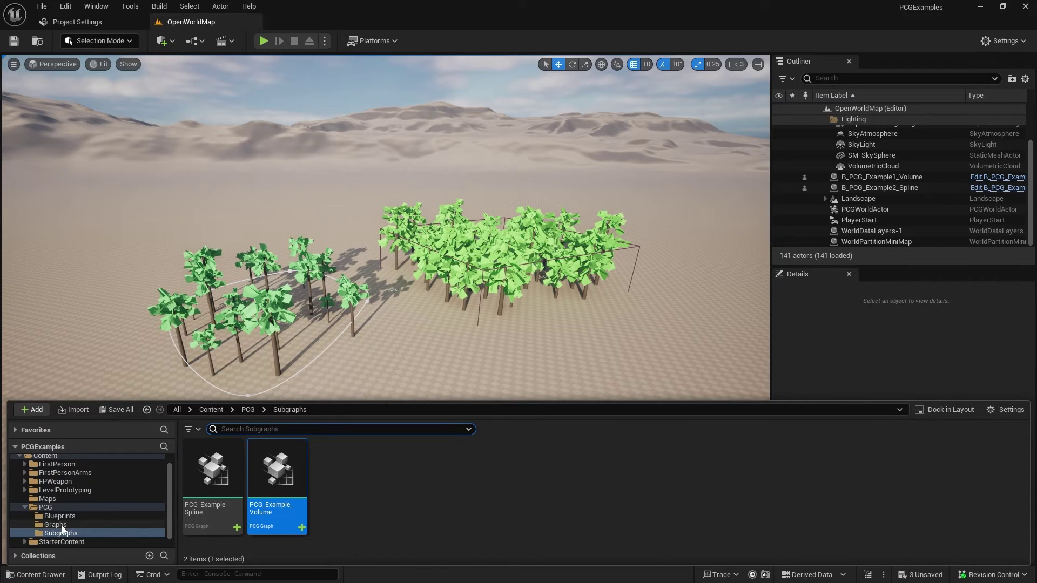
pyautogui.click(62, 526)
pyautogui.rightClick(347, 517)
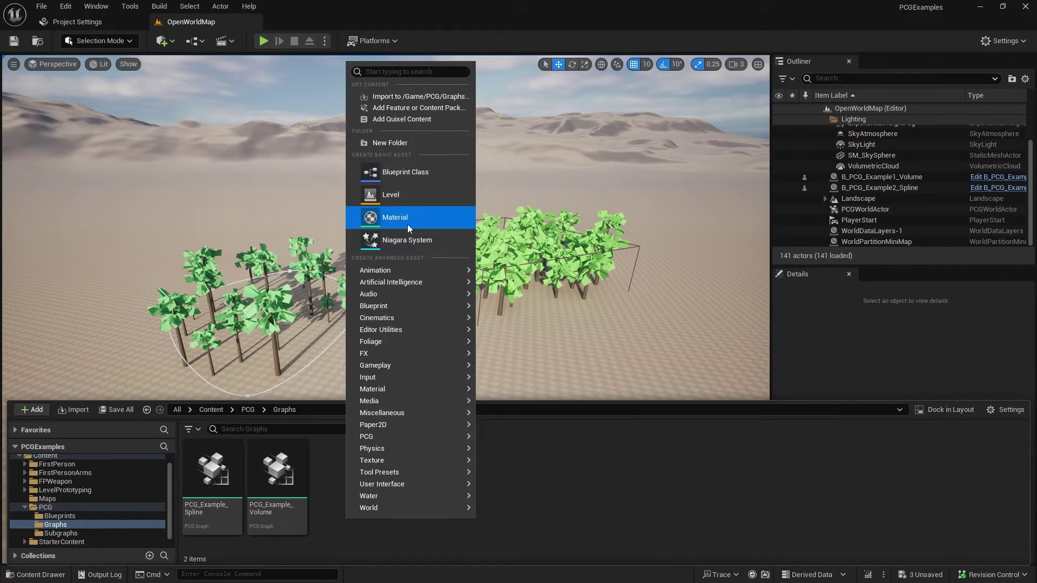
pyautogui.moveTo(421, 436)
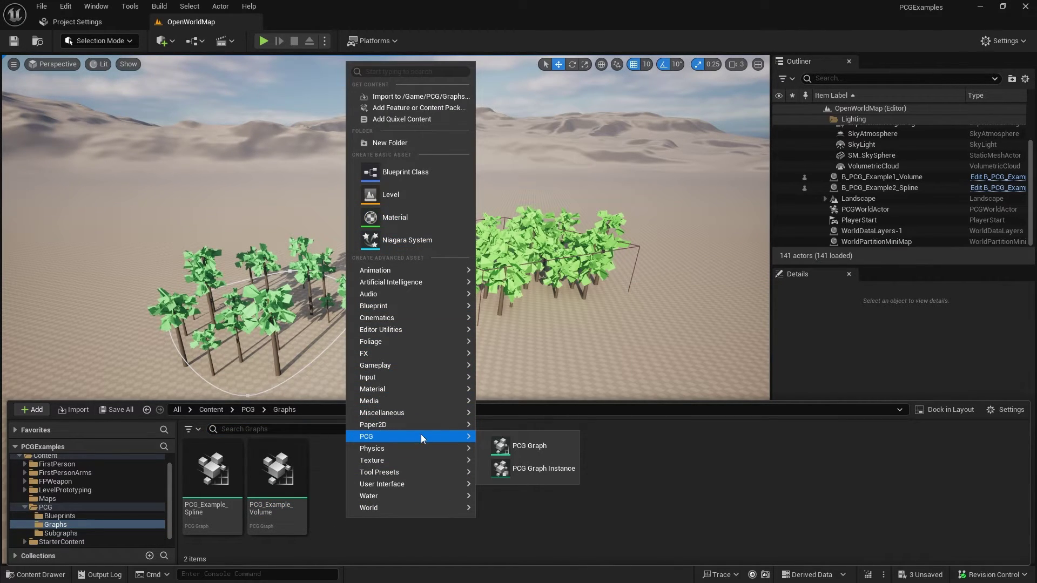
pyautogui.click(529, 449)
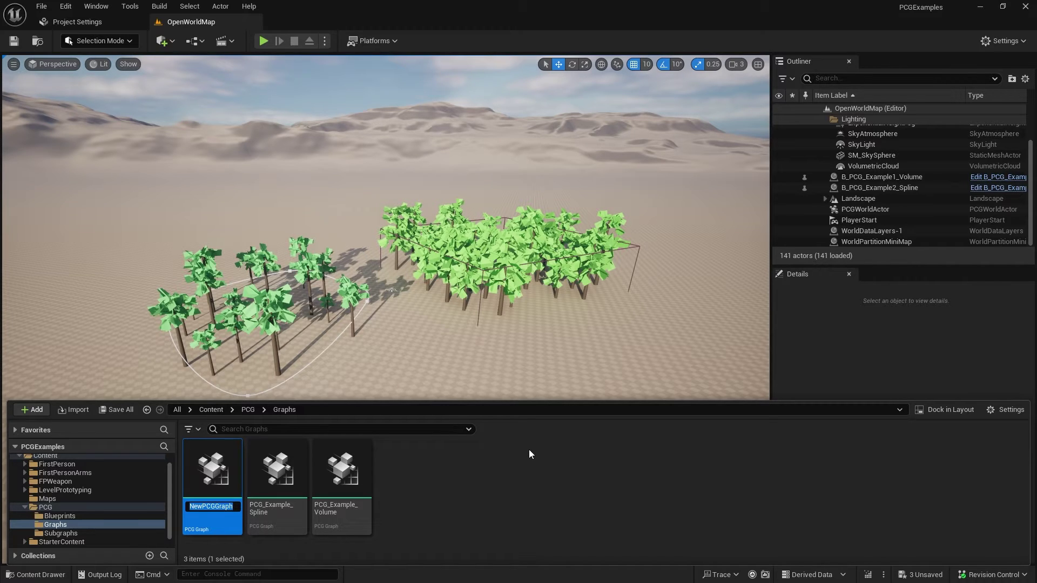
pyautogui.write('PCG_Exam')
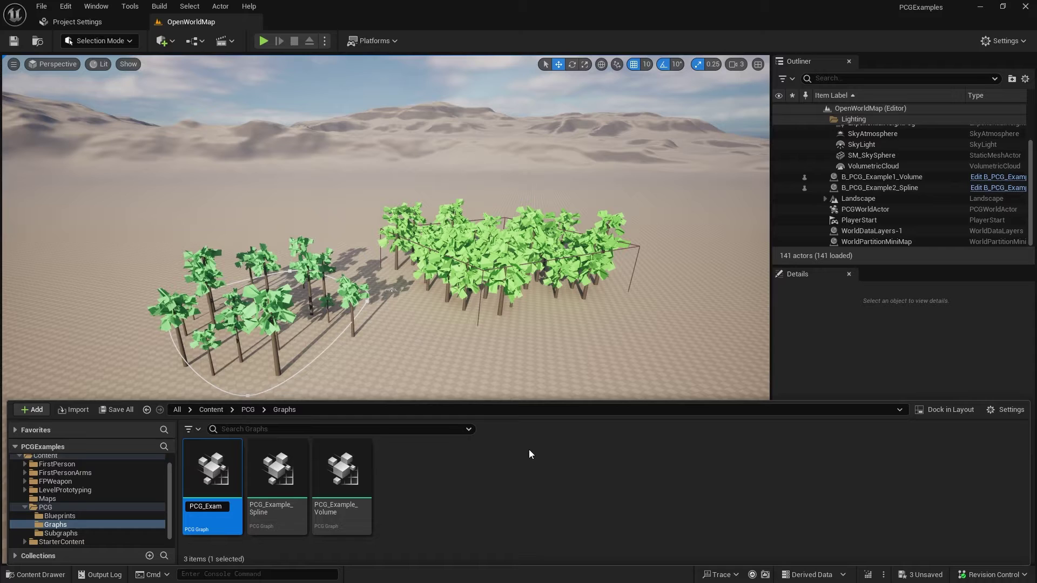
pyautogui.write('ple_Sub')
pyautogui.write('Grap')
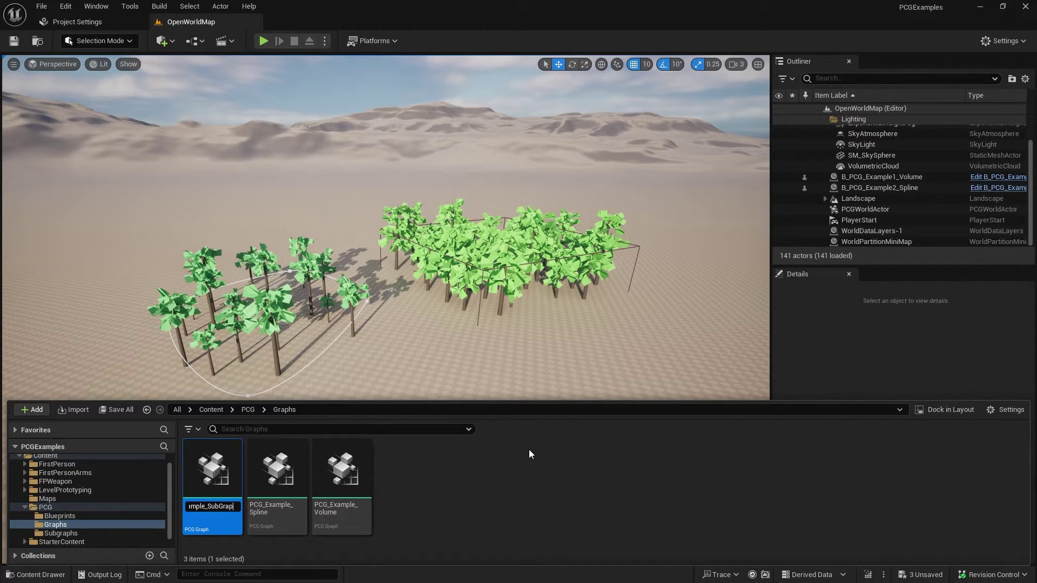
pyautogui.write('h')
pyautogui.press('Return')
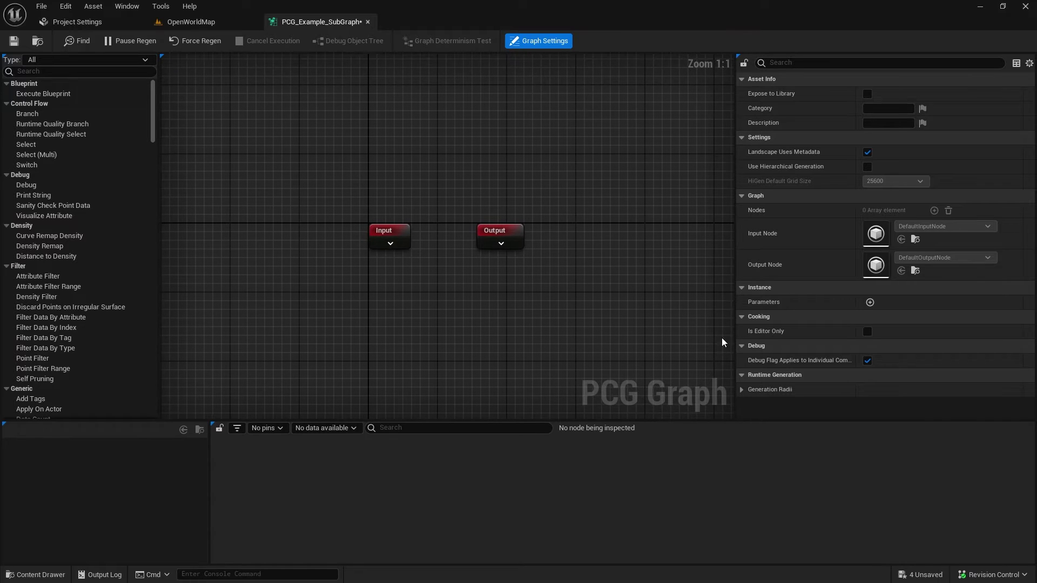
# Duplicate B_PCG_Example2_Spline in Blueprints and name the copy B_PCG_Example3_SubGraph.
pyautogui.click(181, 23)
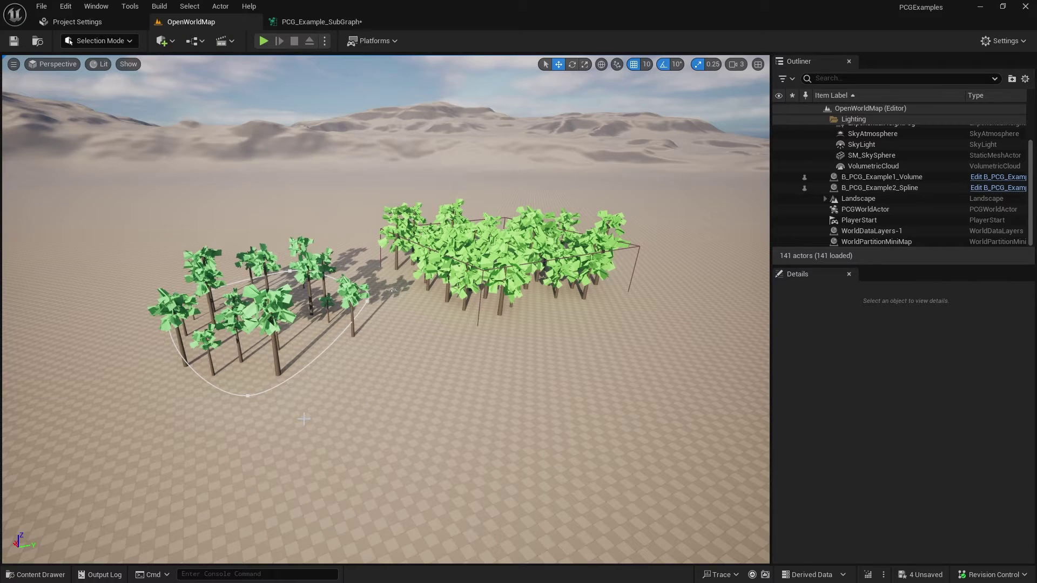
pyautogui.hotkey('ctrl', 'space')
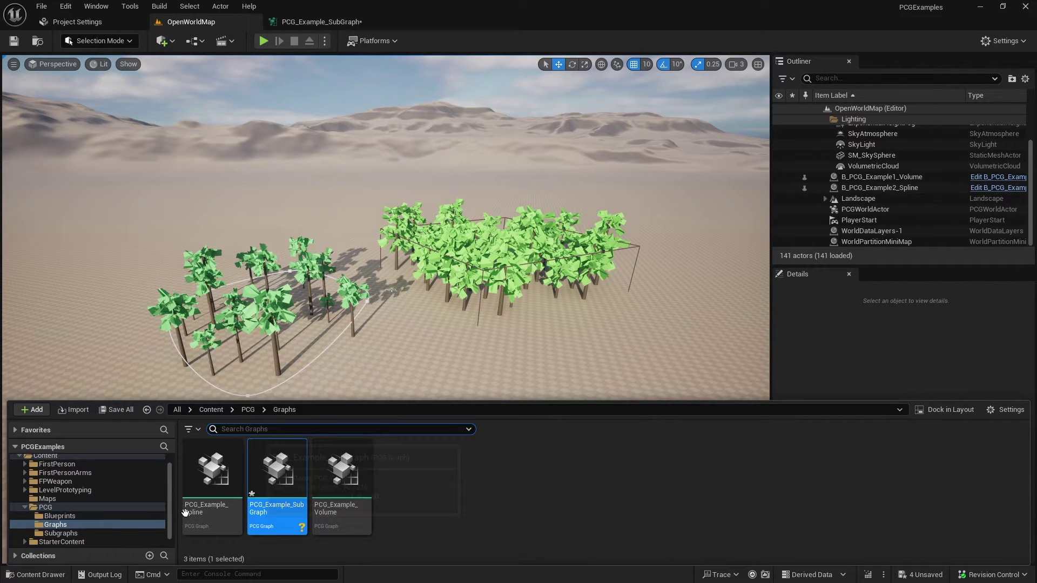
pyautogui.click(69, 516)
pyautogui.click(287, 479)
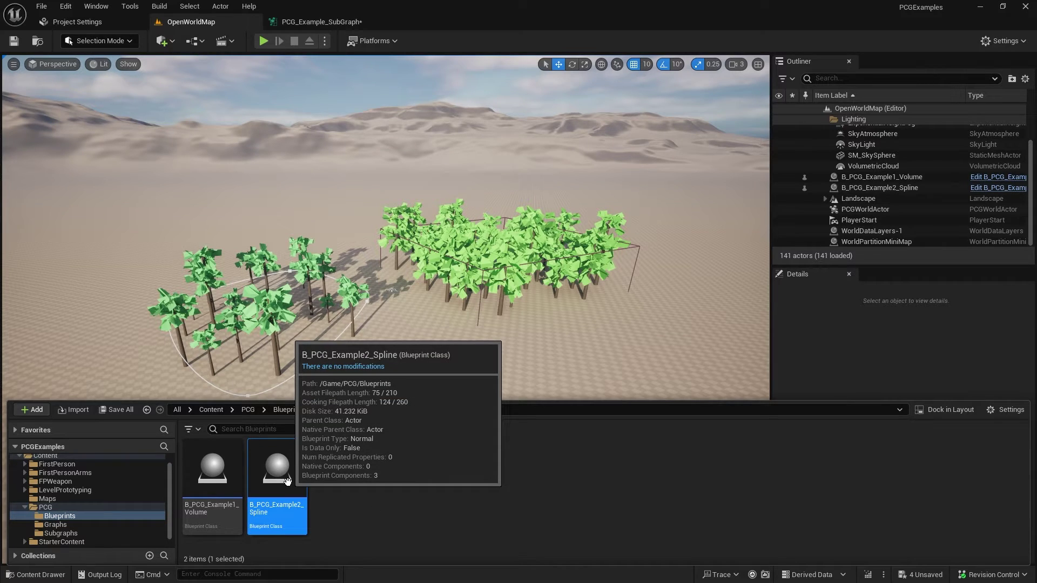
pyautogui.hotkey('ctrl', 'd')
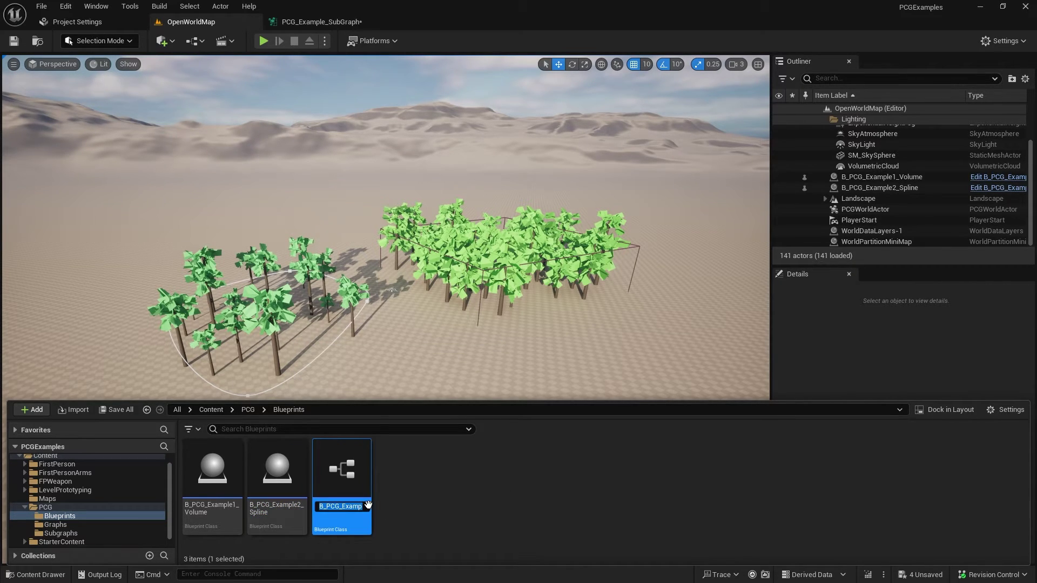
pyautogui.press('Home')
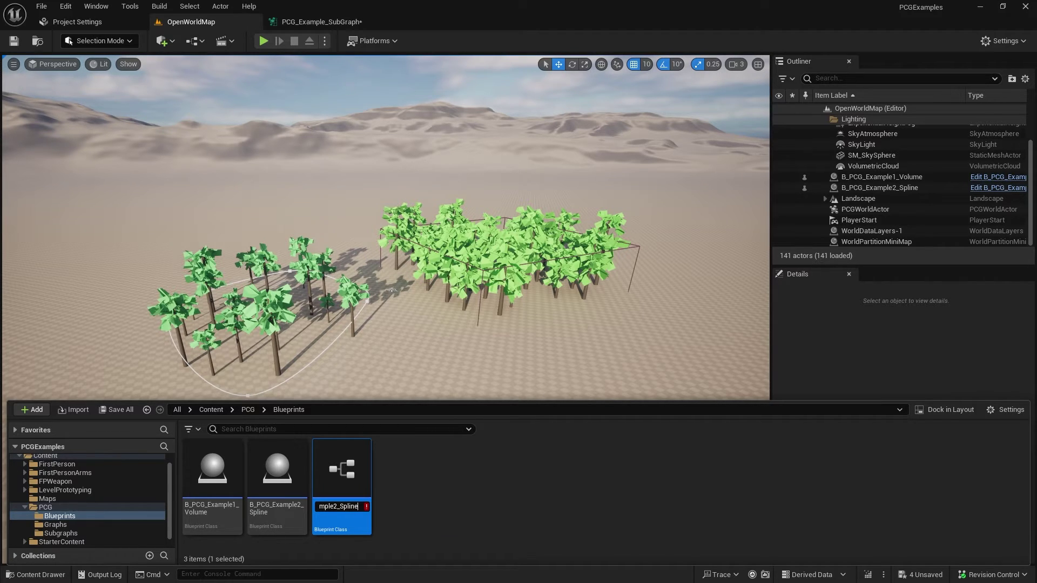
pyautogui.press('BackSpace')
pyautogui.press('BackSpace')
pyautogui.press('BackSpace')
pyautogui.press('BackSpace')
pyautogui.press('BackSpace')
pyautogui.press('BackSpace')
pyautogui.press('BackSpace')
pyautogui.write('e3_S')
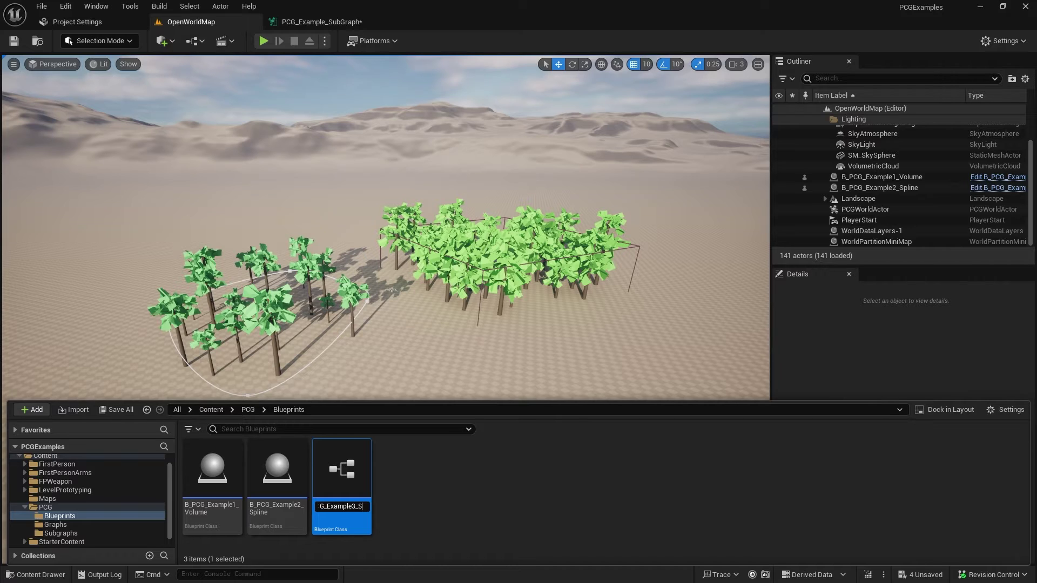
pyautogui.write('ubGraph')
pyautogui.press('Return')
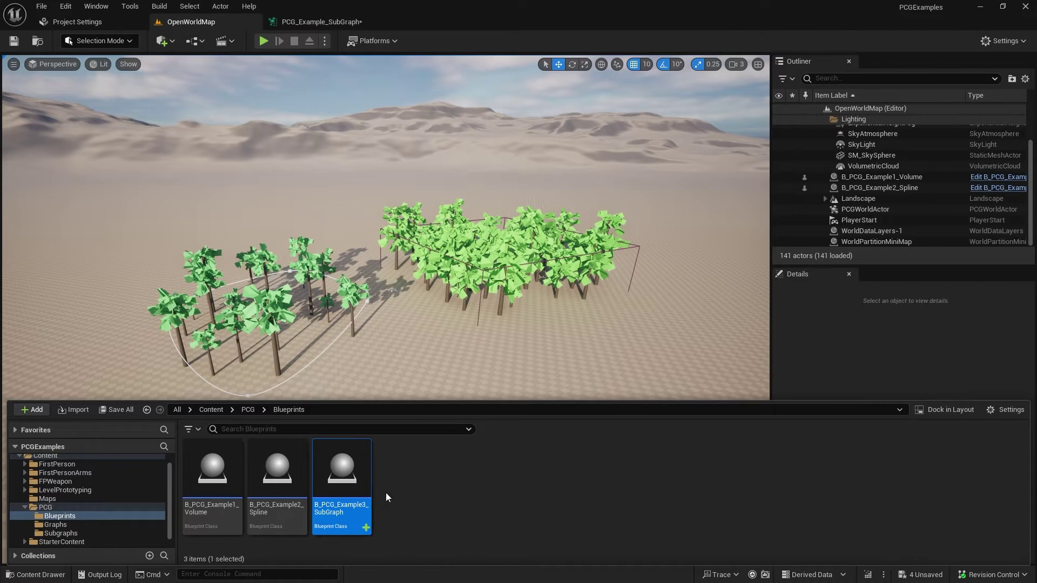
# Set B_PCG_Example3_SubGraph's PCG component graph to PCG_Example_SubGraph and compile the blueprint.
pyautogui.doubleClick(354, 475)
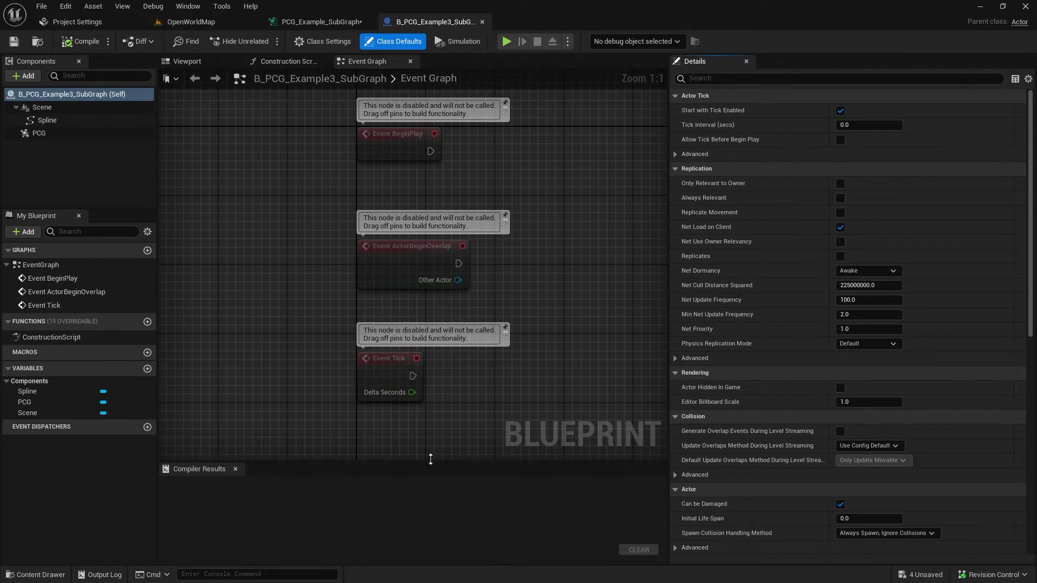
pyautogui.scroll(-4, 851, 445)
pyautogui.scroll(4, 854, 443)
pyautogui.click(60, 133)
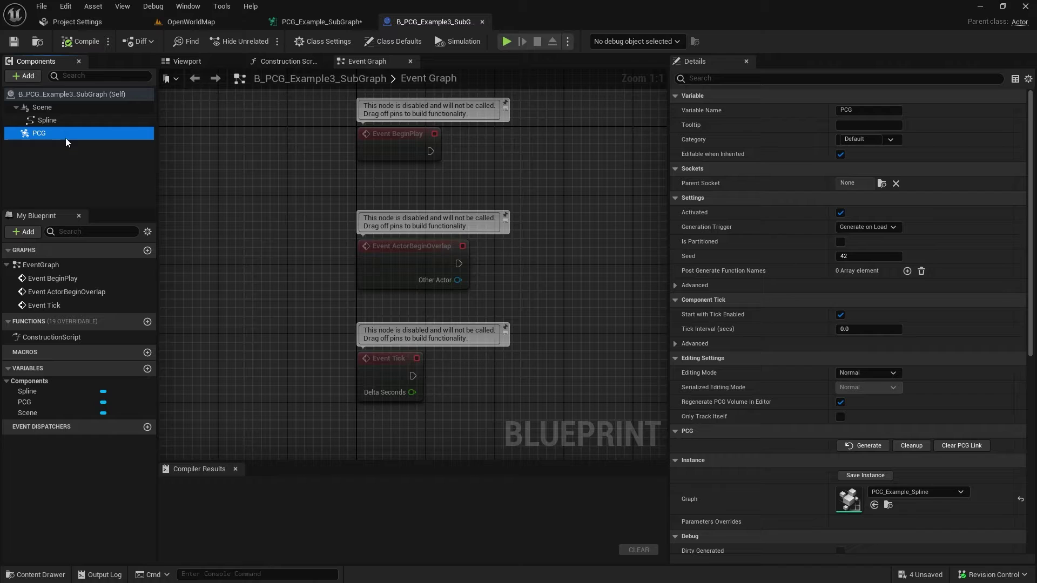
pyautogui.click(907, 493)
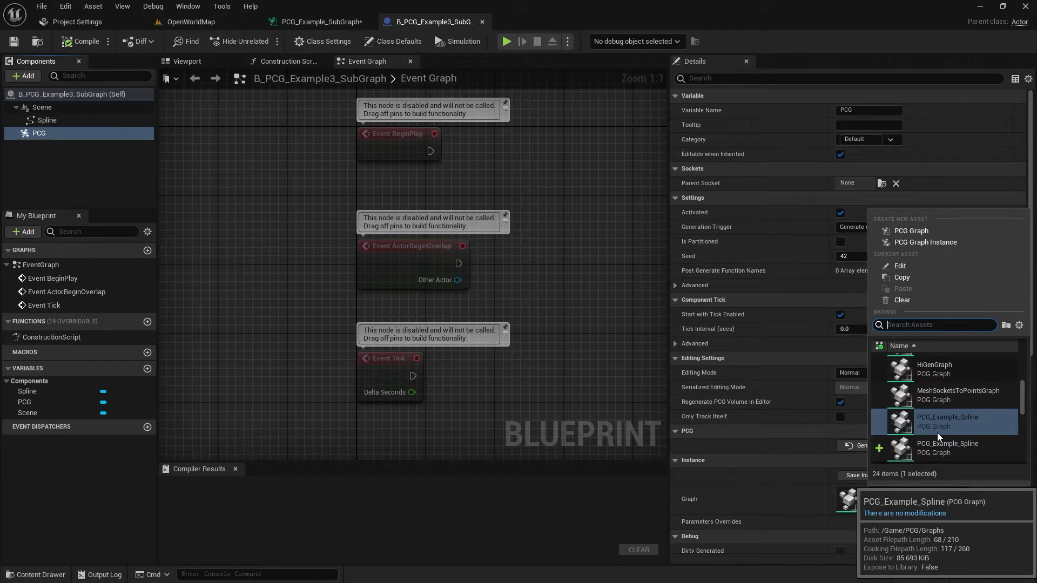
pyautogui.scroll(-1, 973, 419)
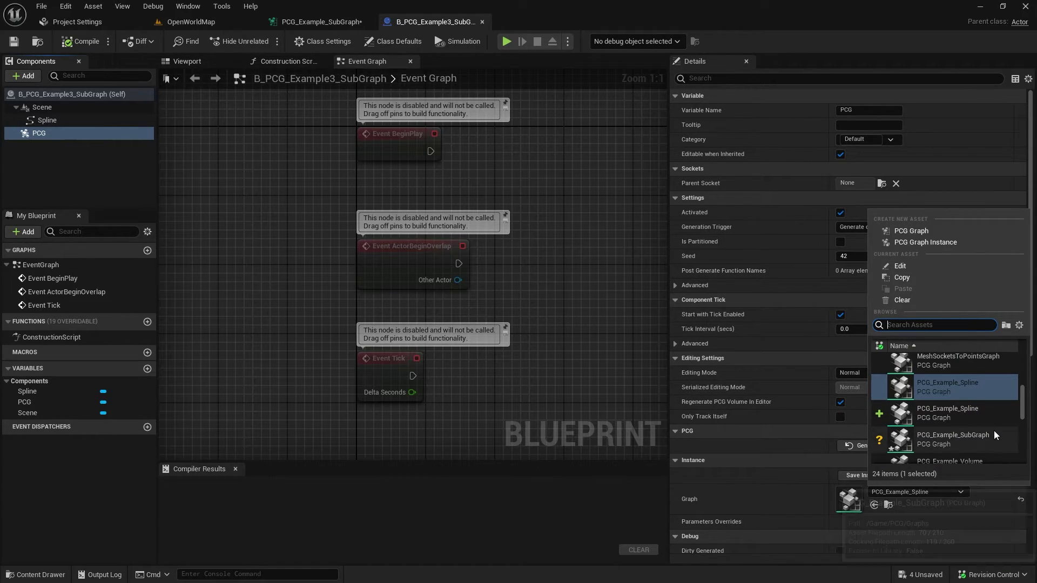
pyautogui.click(958, 438)
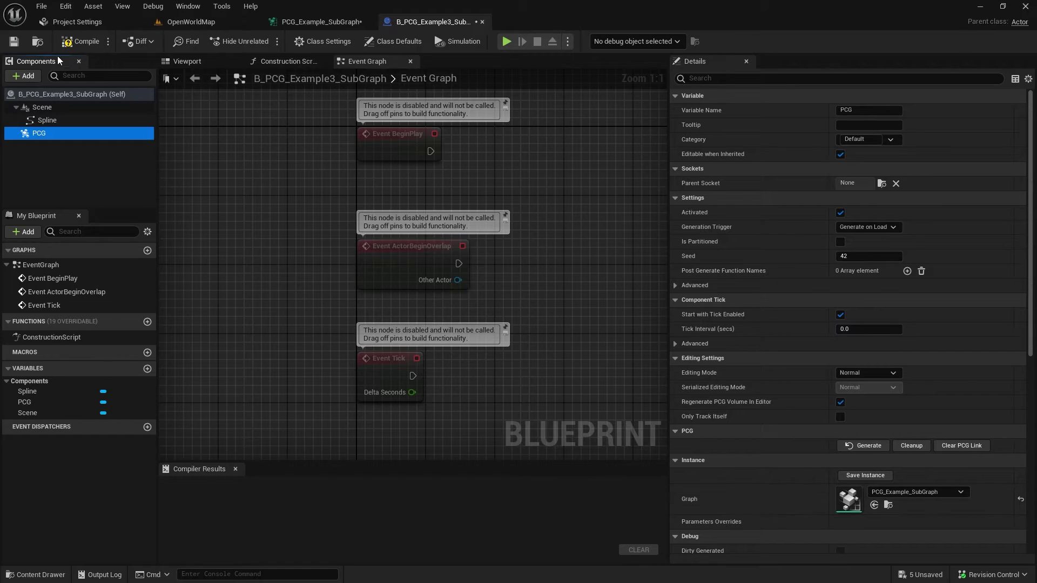
pyautogui.click(81, 41)
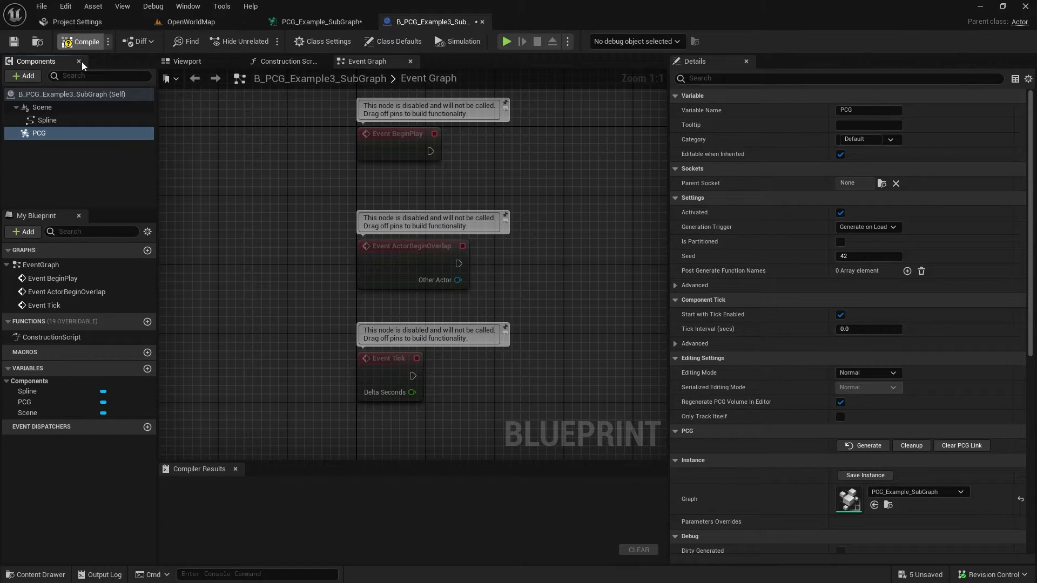
pyautogui.click(205, 20)
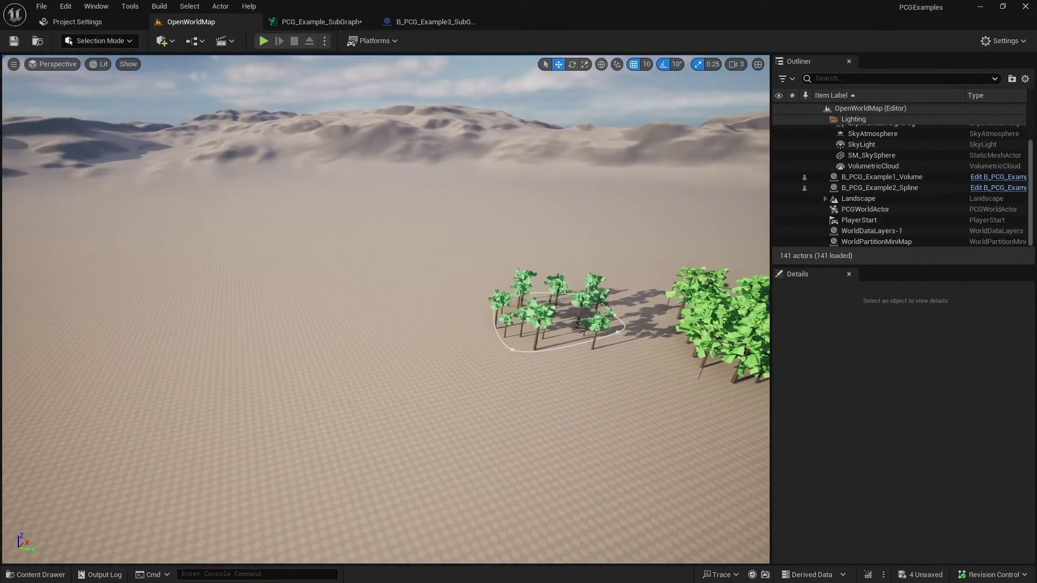
# Place a B_PCG_Example3_SubGraph actor on an empty stretch of desert.
pyautogui.moveTo(462, 341)
pyautogui.mouseDown(button='right')
pyautogui.moveTo(469, 313)
pyautogui.moveTo(473, 335)
pyautogui.moveTo(462, 341)
pyautogui.mouseUp(button='right')
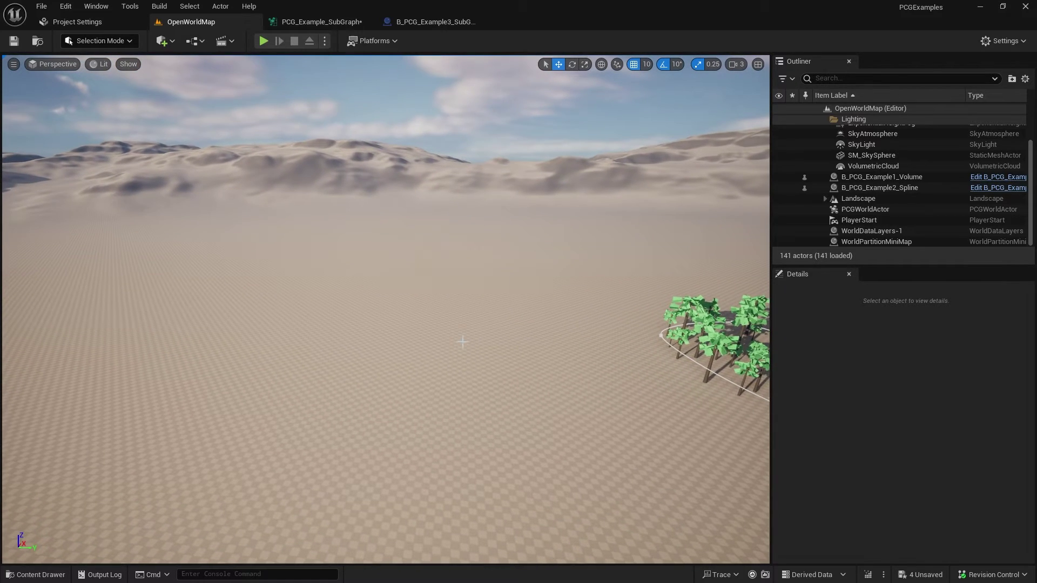
pyautogui.hotkey('ctrl', 'space')
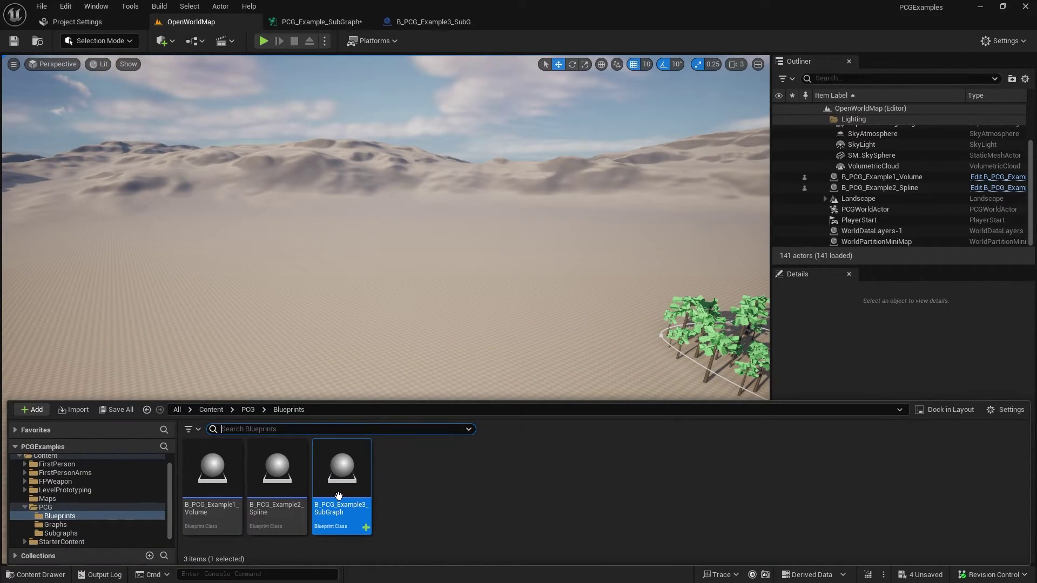
pyautogui.moveTo(384, 380); pyautogui.dragTo(410, 371)
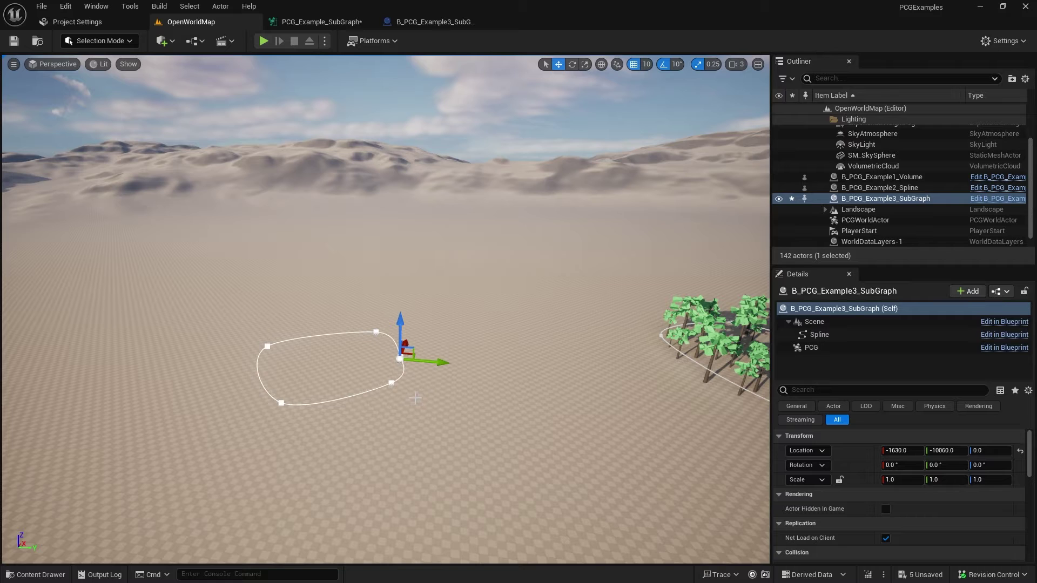
# Drag three spline points right, up-right and up-left to widen the loop toward the trees.
pyautogui.click(392, 383)
pyautogui.click(392, 383)
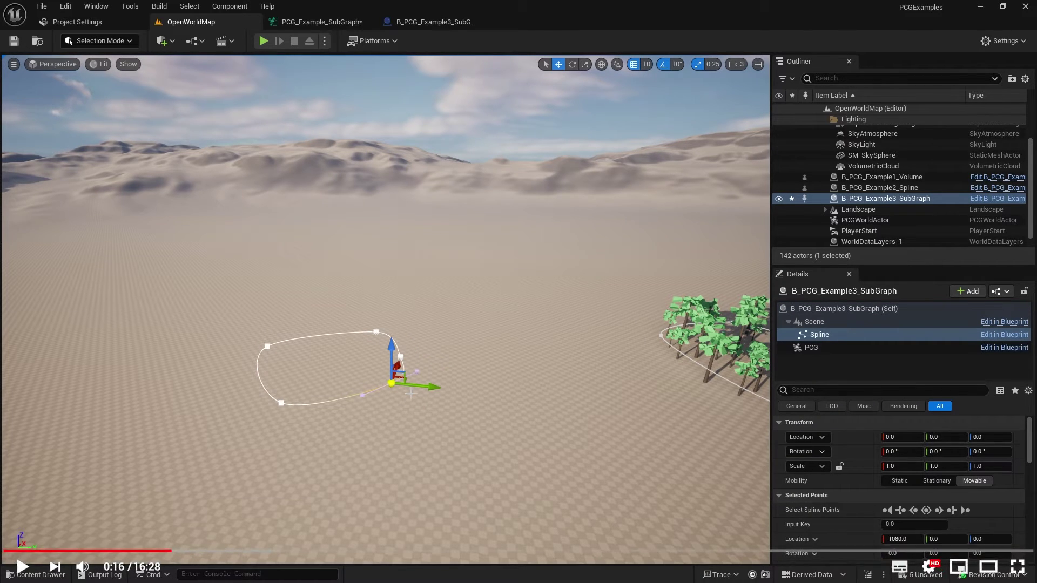
pyautogui.moveTo(411, 382); pyautogui.dragTo(661, 432)
pyautogui.click(400, 357)
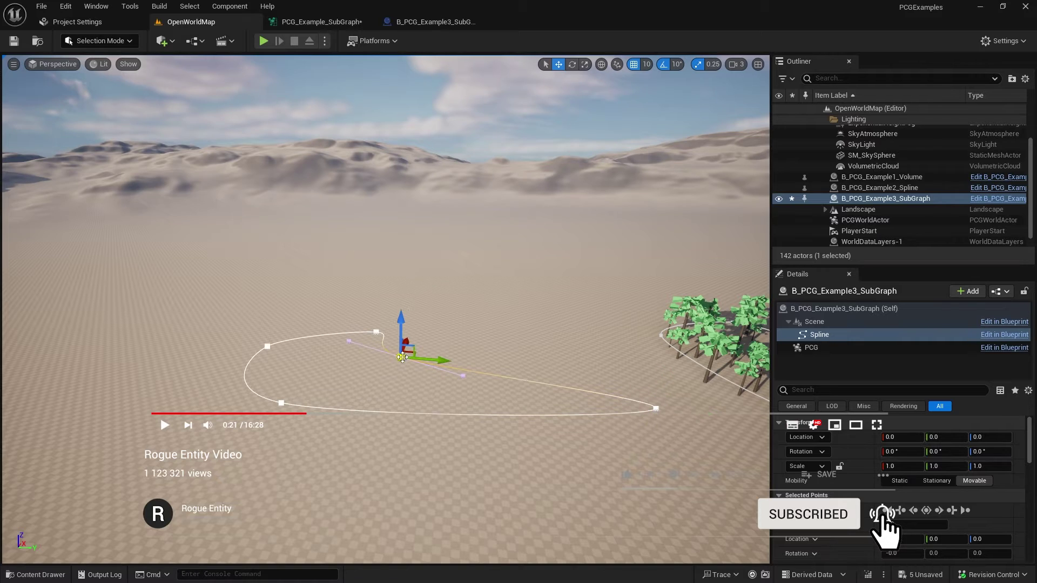
pyautogui.moveTo(409, 353); pyautogui.dragTo(569, 310)
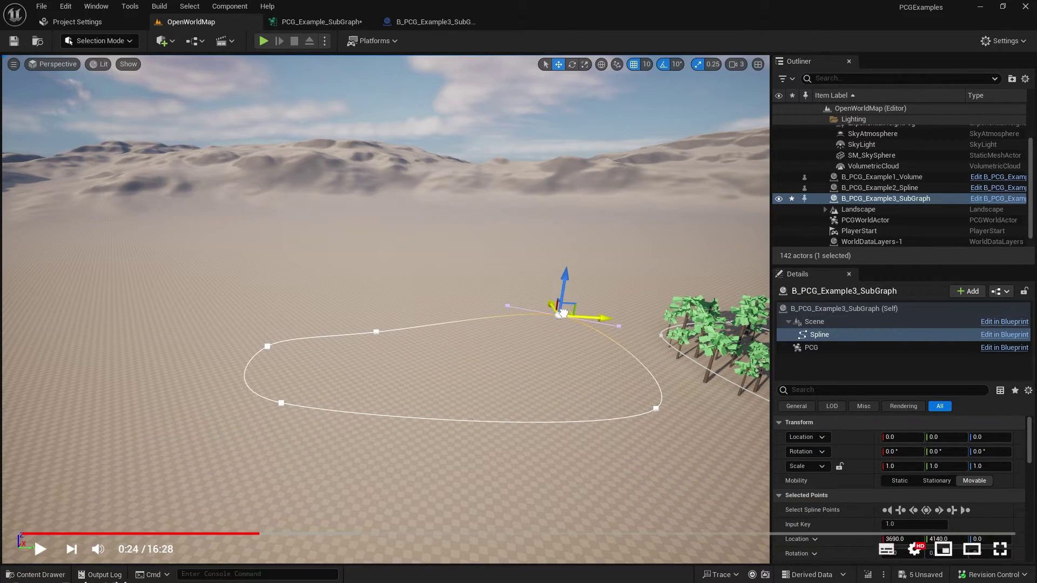
pyautogui.click(375, 332)
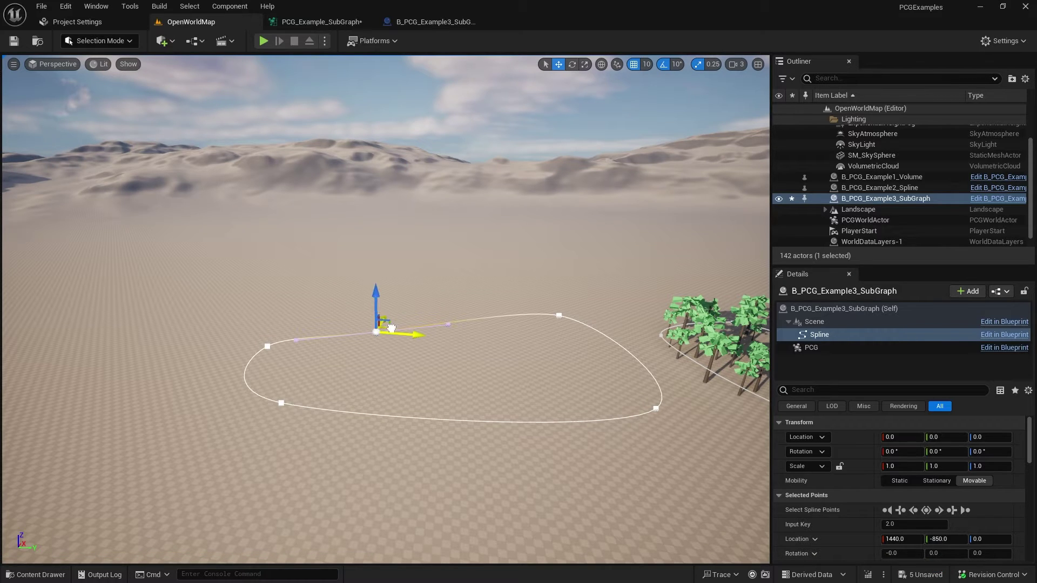
pyautogui.moveTo(390, 327); pyautogui.dragTo(188, 345)
# Push the left, lower and right spline points outward and pull back to view the loop.
pyautogui.click(267, 346)
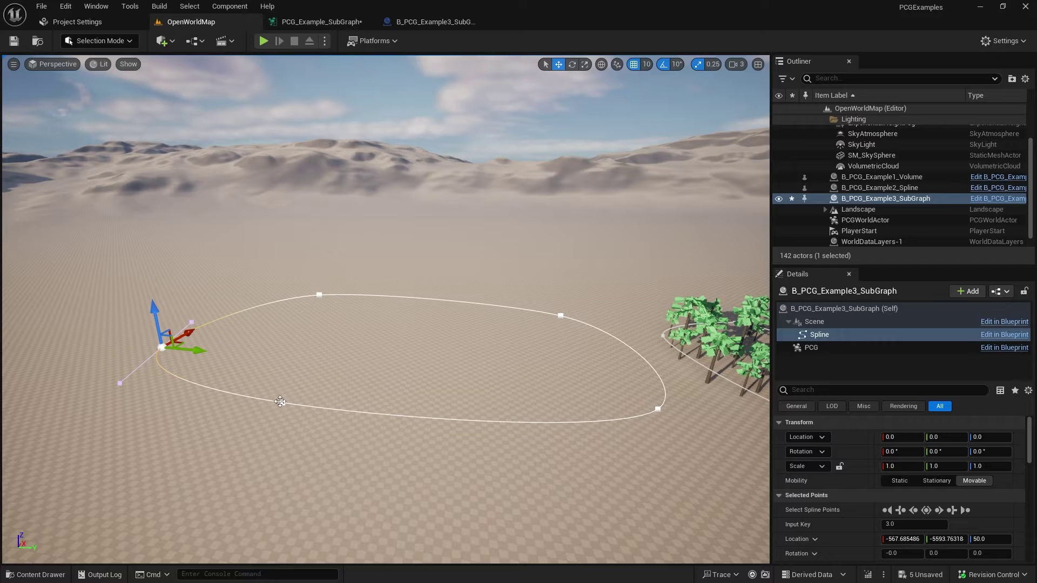
pyautogui.click(282, 403)
pyautogui.moveTo(300, 398); pyautogui.dragTo(219, 451)
pyautogui.click(656, 410)
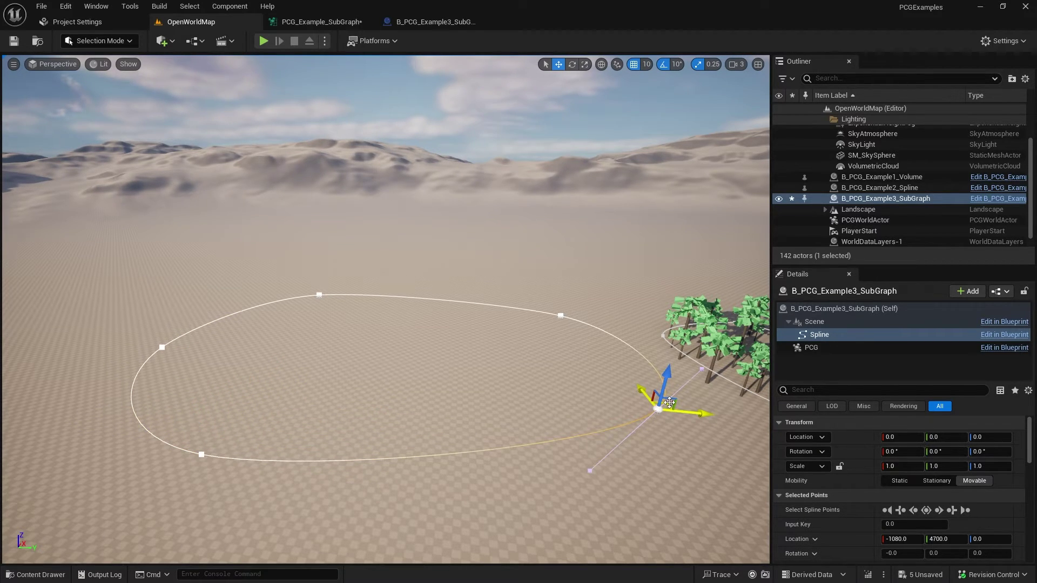
pyautogui.moveTo(657, 410); pyautogui.dragTo(691, 464)
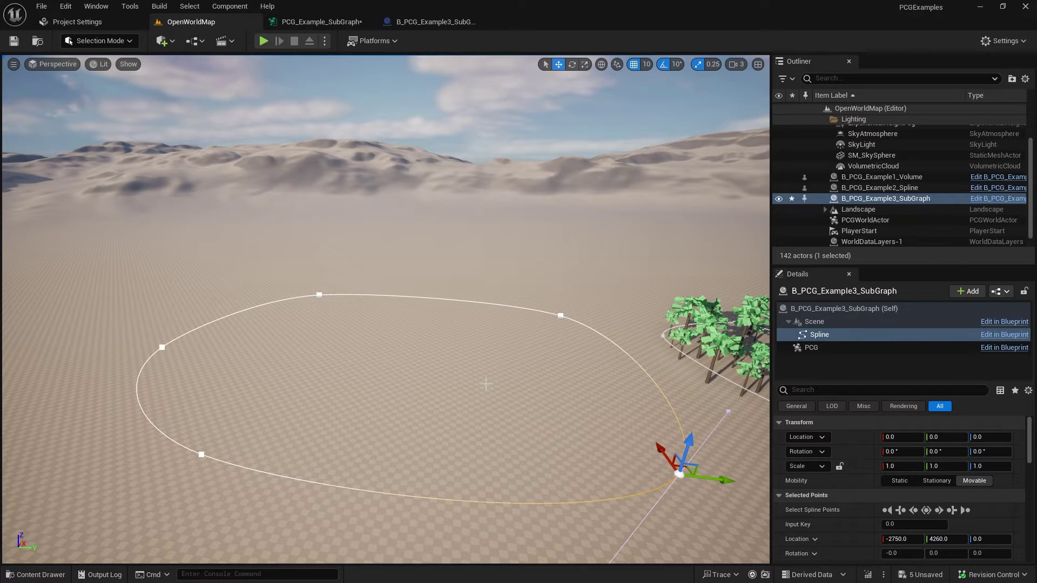
pyautogui.press('s')
pyautogui.moveTo(313, 128)
pyautogui.mouseDown(button='right')
pyautogui.moveTo(362, 137)
pyautogui.moveTo(332, 136)
pyautogui.mouseUp(button='right')
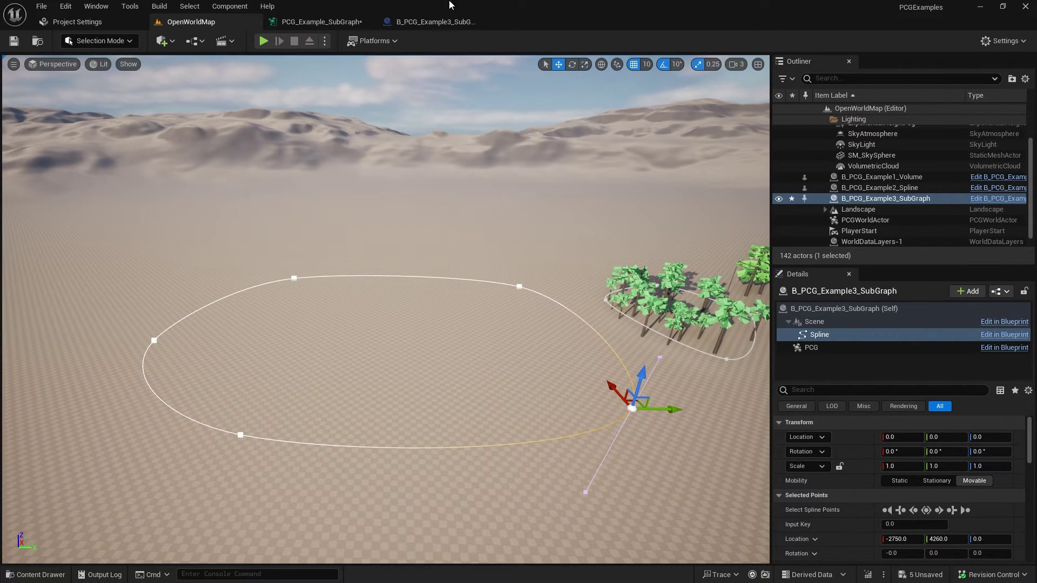
# Drop PCG_Example_Spline from Subgraphs into PCG_Example_SubGraph as a subgraph node and enable its debug display.
pyautogui.click(330, 22)
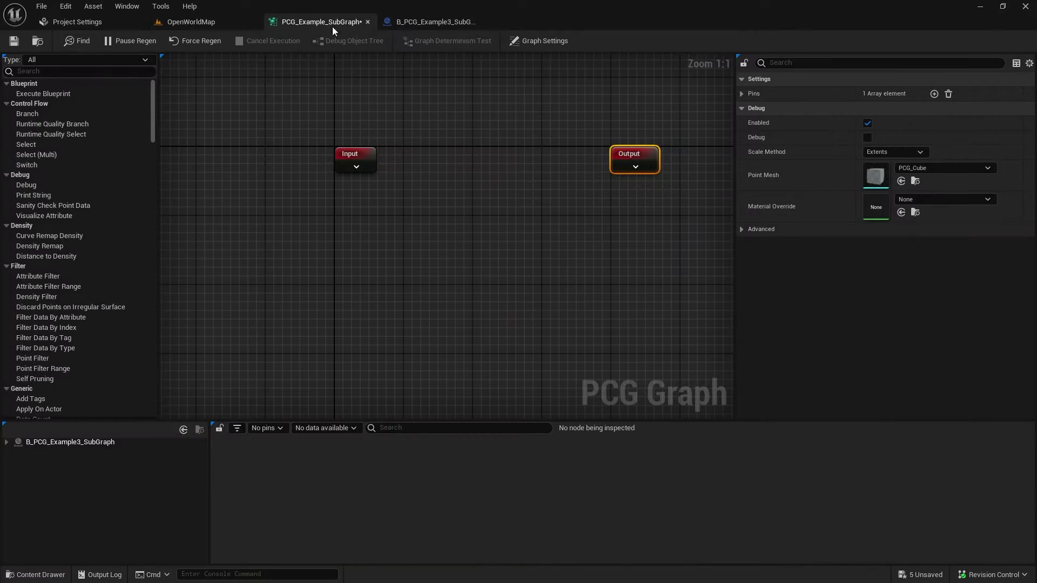
pyautogui.click(14, 41)
pyautogui.click(453, 264)
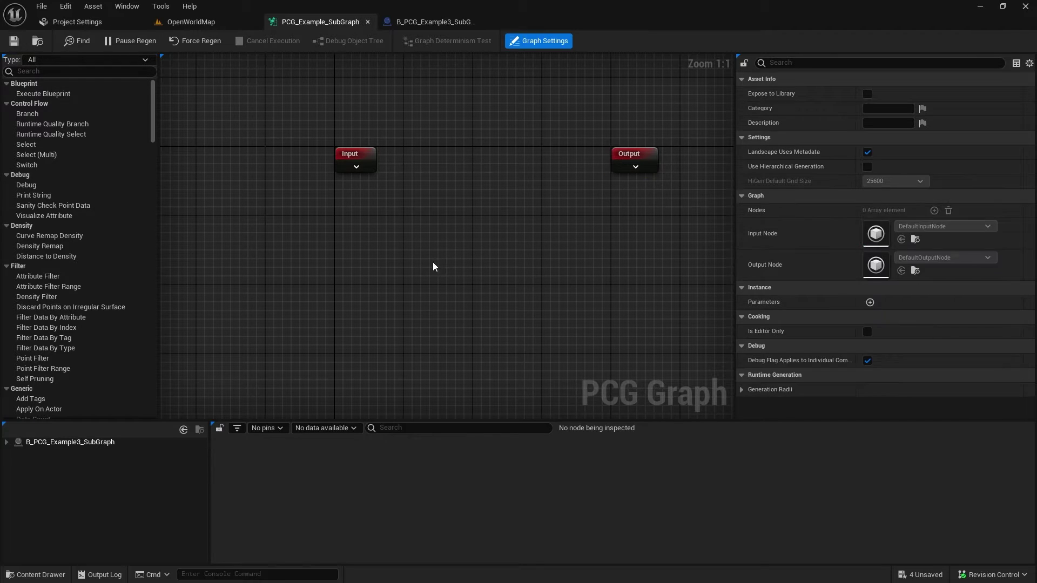
pyautogui.hotkey('ctrl', 'space')
pyautogui.click(60, 517)
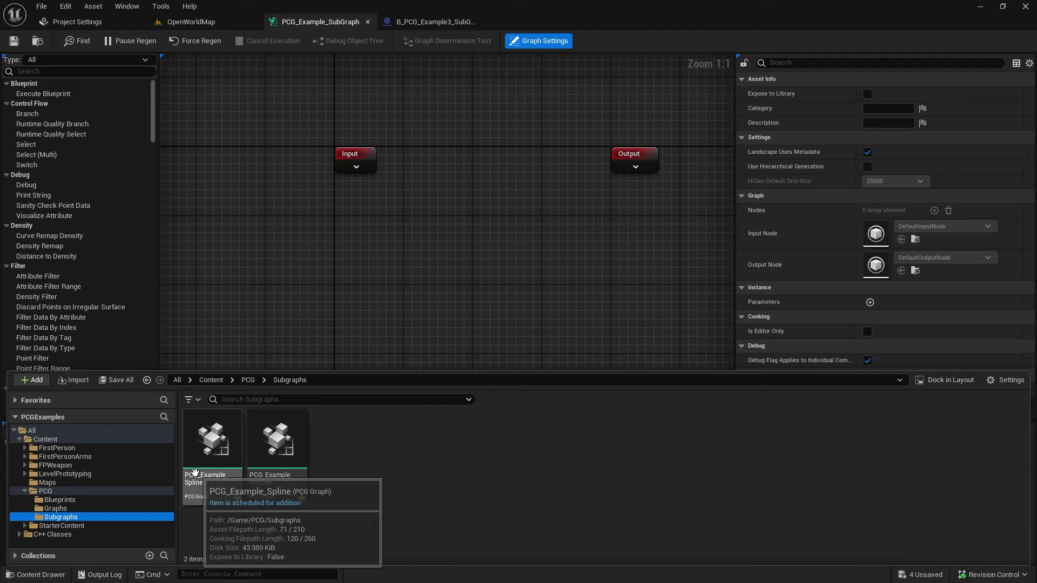
pyautogui.moveTo(195, 473); pyautogui.dragTo(298, 247)
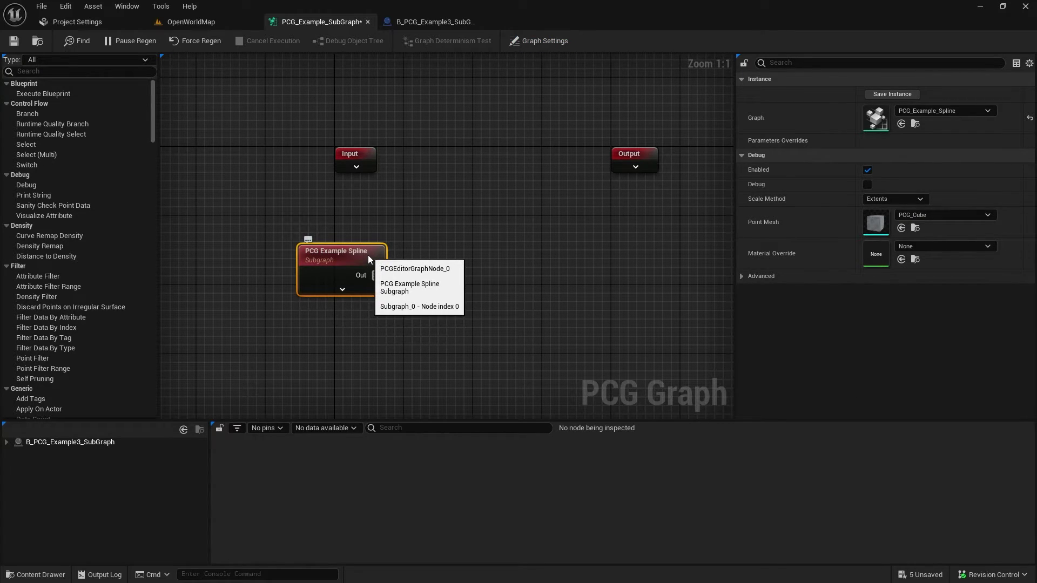
pyautogui.press('d')
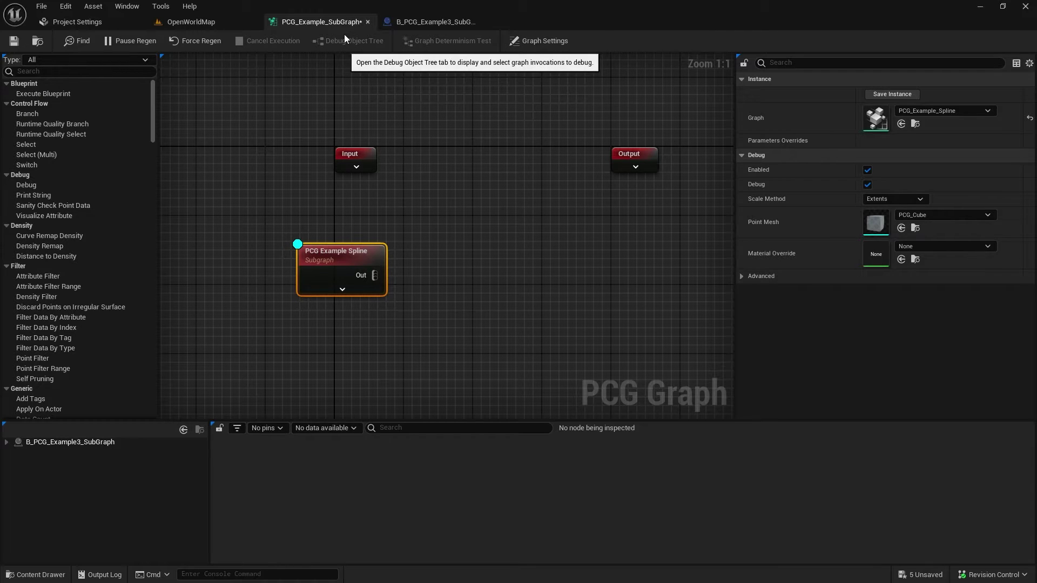
pyautogui.click(208, 23)
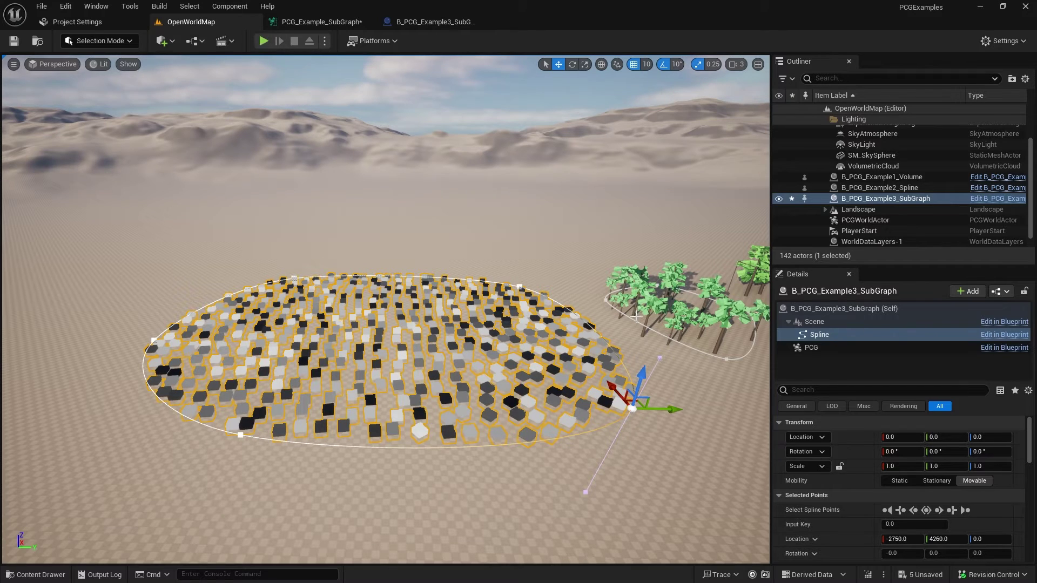
# Fly around the cube ellipse in the level and glance at the blueprint and subgraph tabs.
pyautogui.moveTo(497, 236); pyautogui.dragTo(399, 236, button='right')
pyautogui.press('s')
pyautogui.press('d')
pyautogui.click(432, 22)
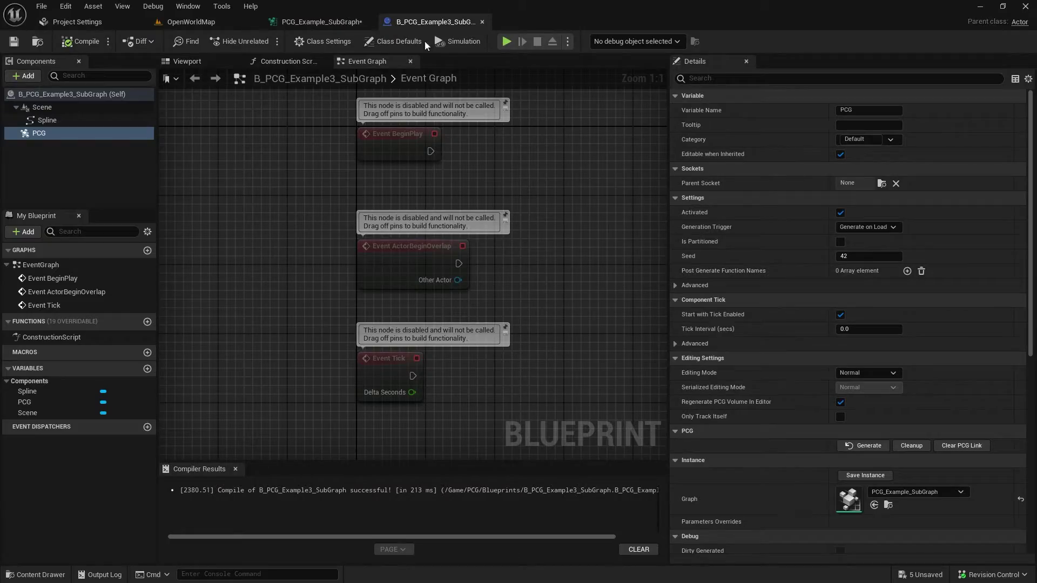
pyautogui.click(321, 22)
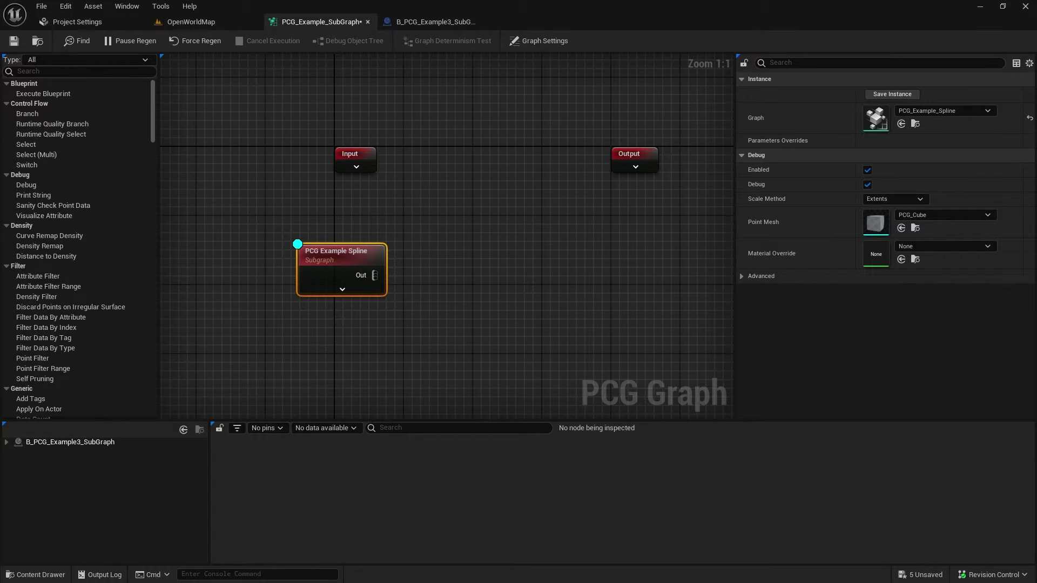
pyautogui.click(212, 24)
# Briefly open and close B_PCG_Example2_Spline, then show the PCG/Graphs folder in the content browser.
pyautogui.click(36, 575)
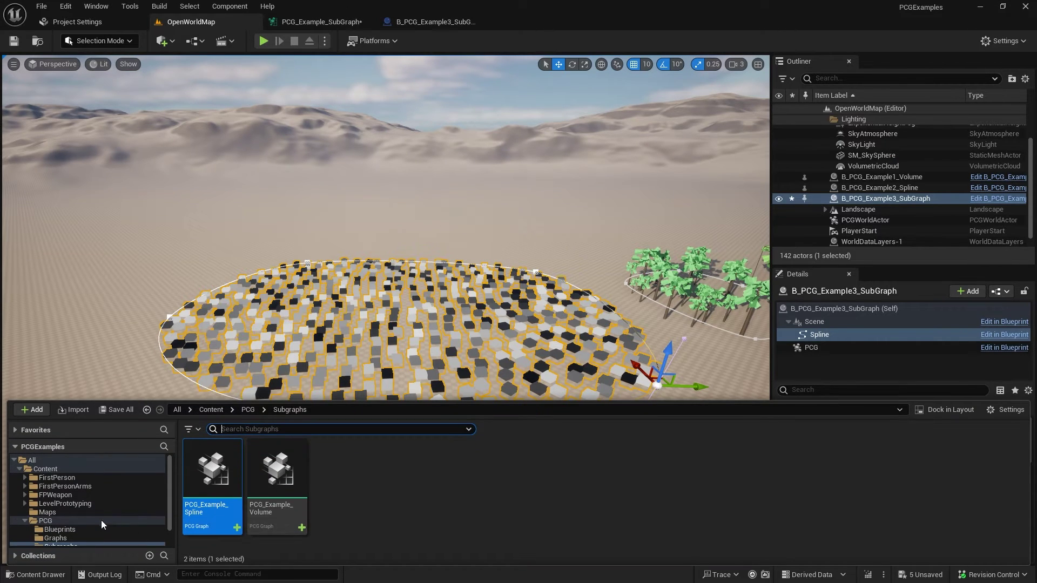
pyautogui.click(60, 530)
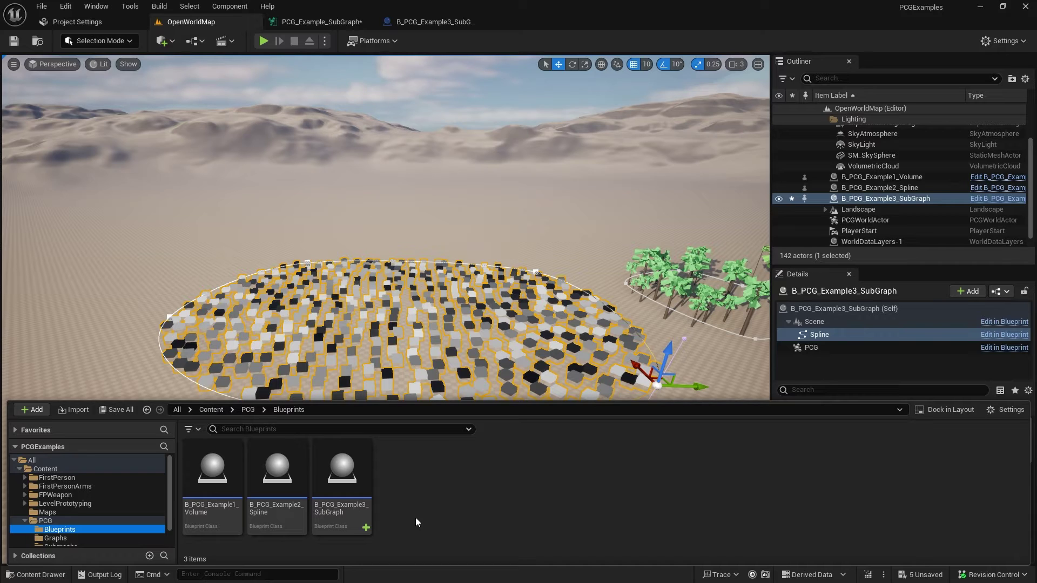
pyautogui.doubleClick(290, 478)
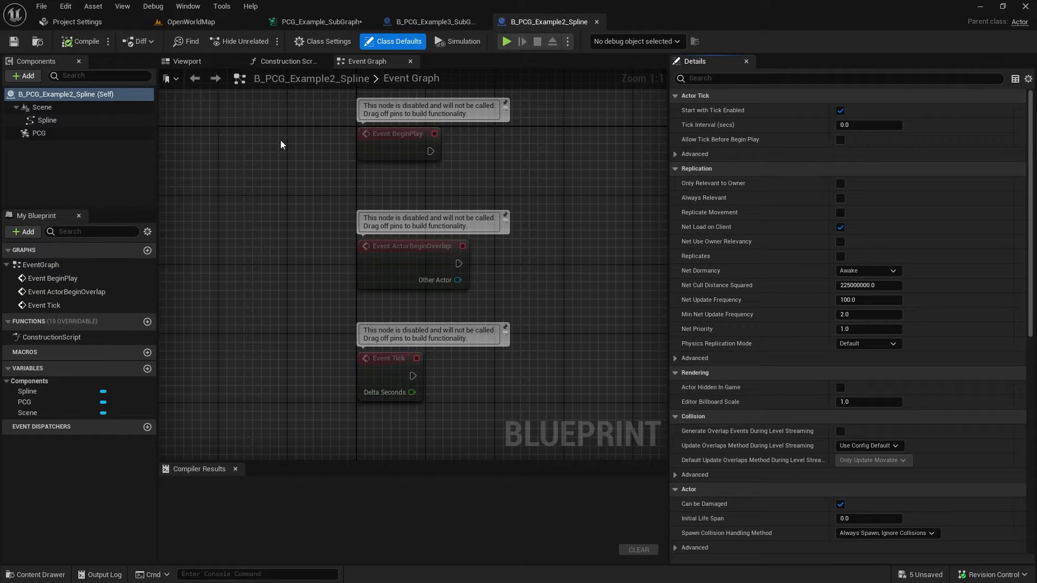
pyautogui.middleClick(551, 22)
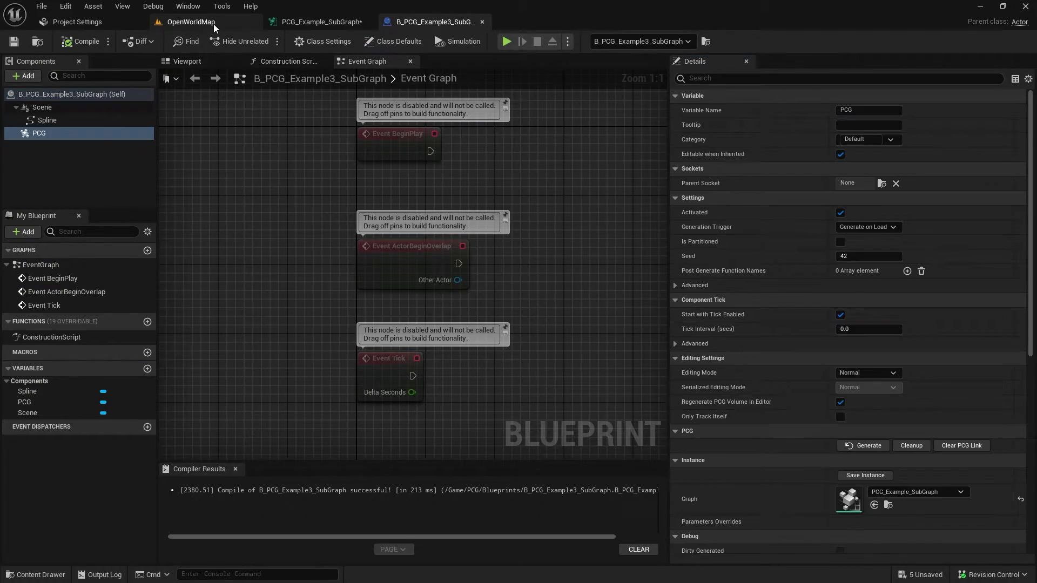
pyautogui.click(212, 24)
pyautogui.hotkey('ctrl', 'space')
pyautogui.click(56, 537)
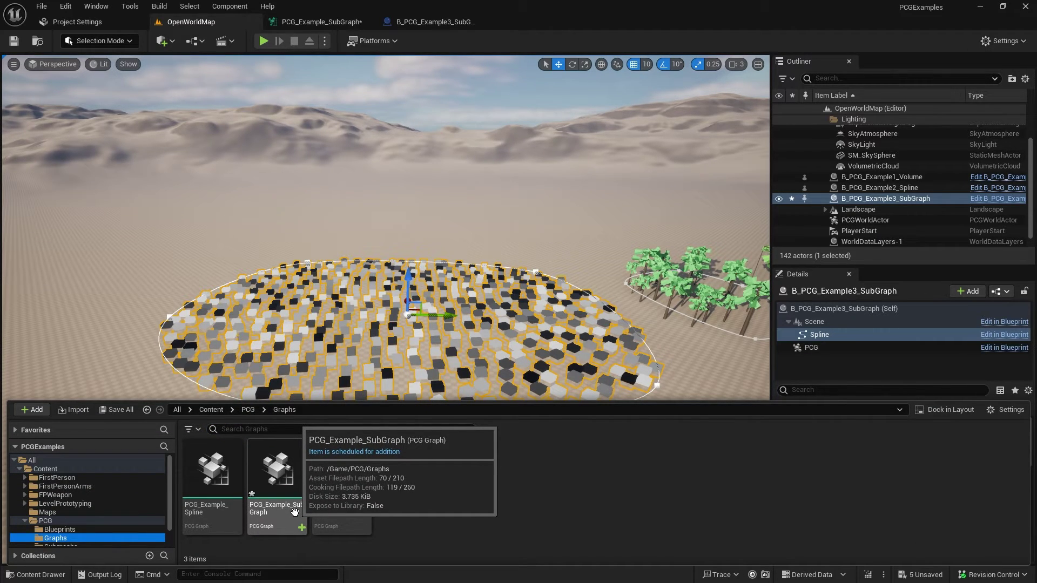
# Copy the Density Filter to Static Mesh Spawner nodes from PCG_Example_Spline into PCG_Example_SubGraph.
pyautogui.doubleClick(196, 488)
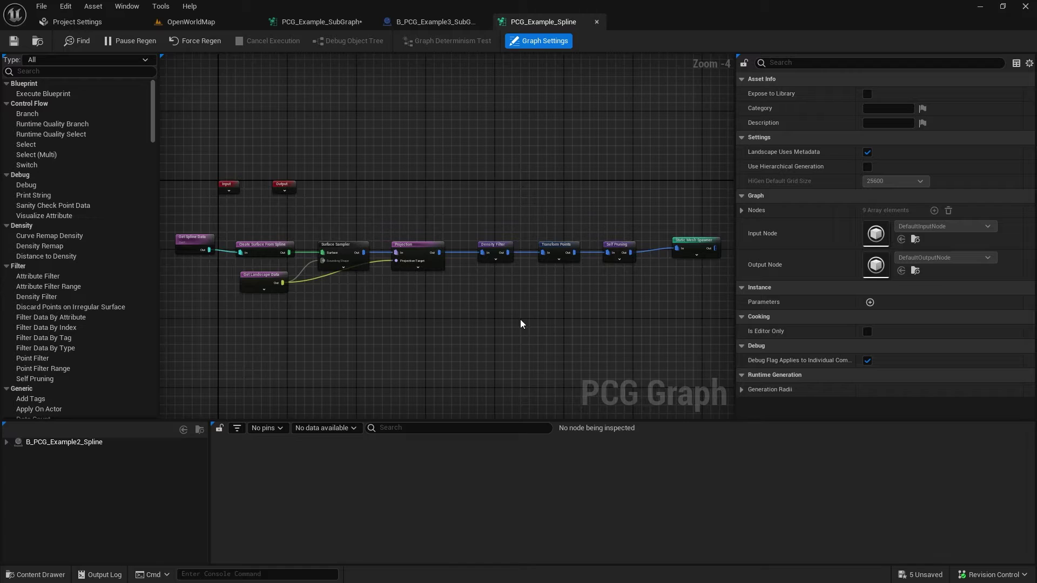
pyautogui.moveTo(398, 176); pyautogui.dragTo(698, 297)
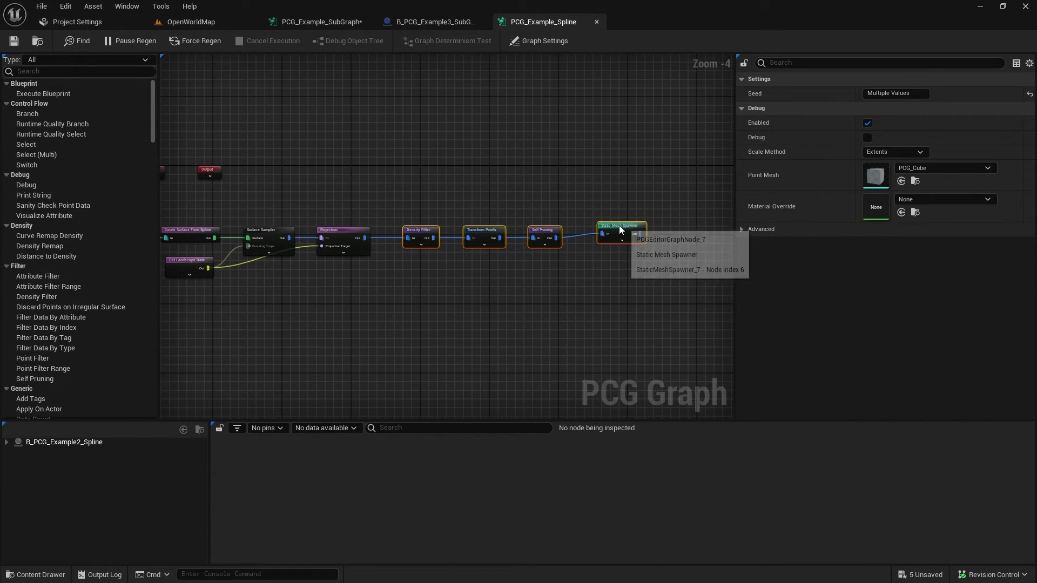
pyautogui.click(331, 24)
pyautogui.moveTo(610, 287); pyautogui.dragTo(430, 204, button='right')
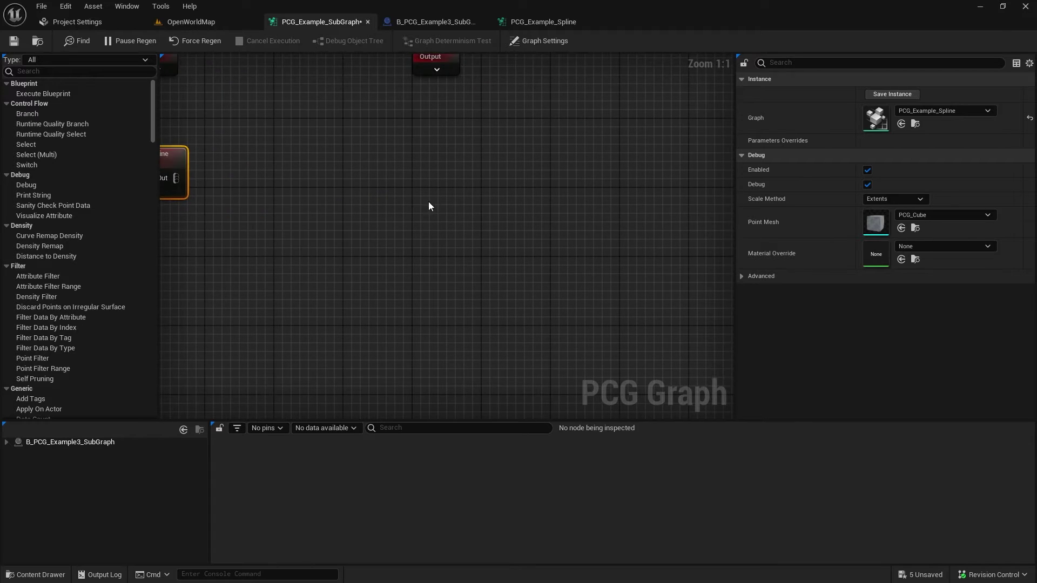
pyautogui.scroll(-4, 526, 183)
pyautogui.hotkey('ctrl', 'v')
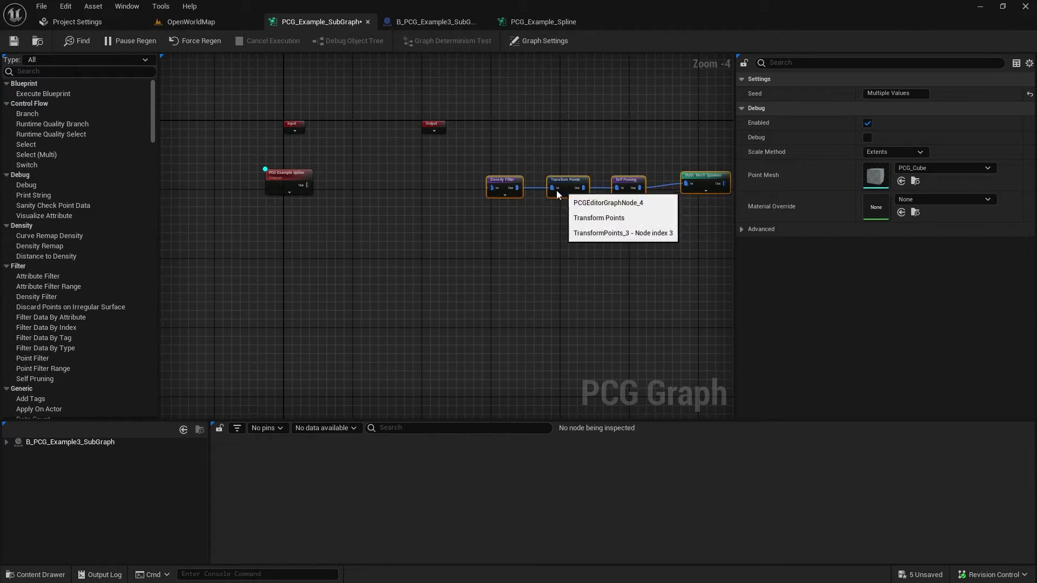
# Wire the spline subgraph output into Density Filter, tidy the inserted filter node, and view the trees.
pyautogui.moveTo(306, 186); pyautogui.dragTo(331, 189)
pyautogui.click(465, 170)
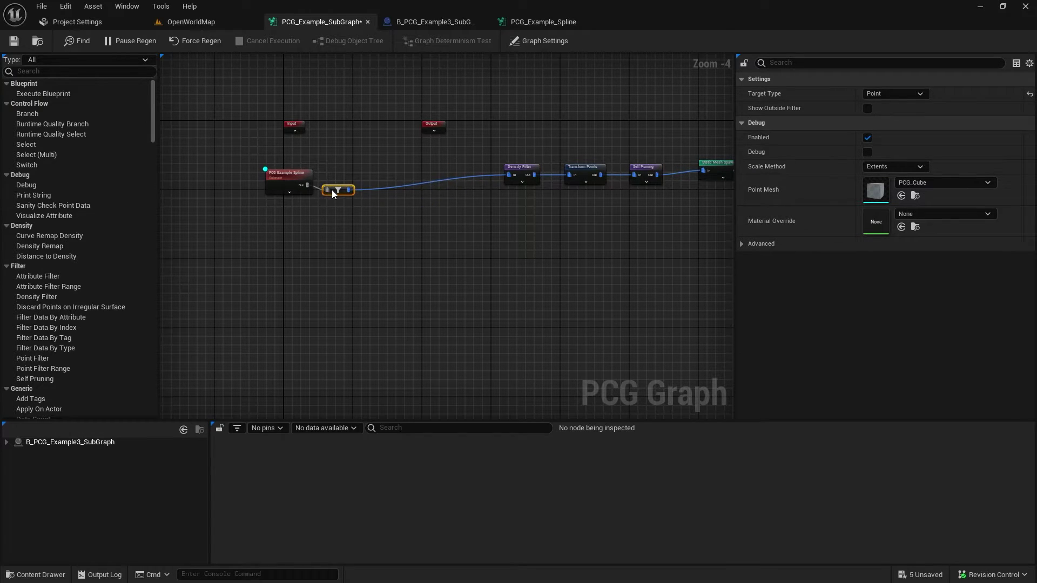
pyautogui.click(443, 225)
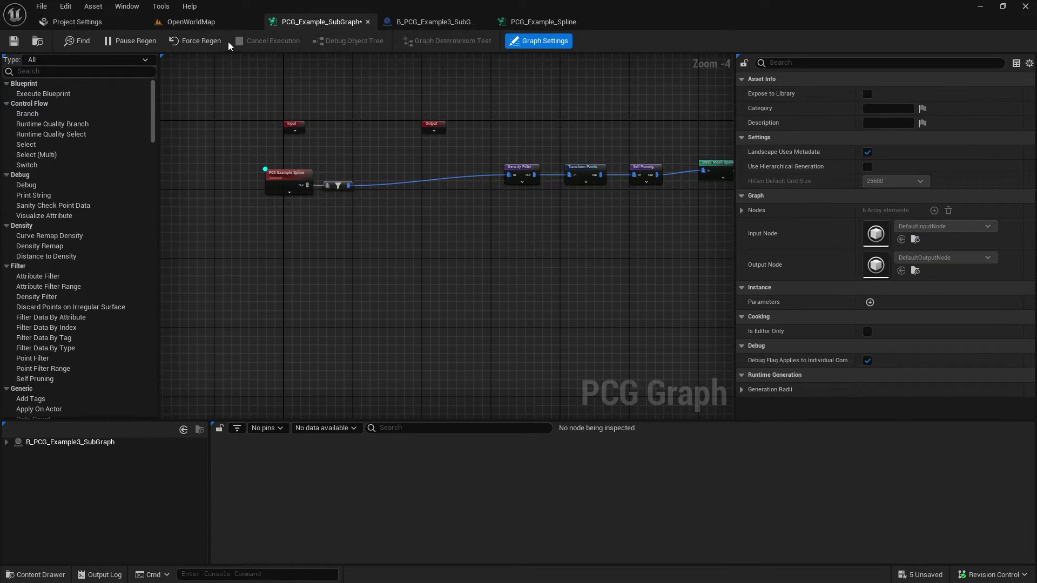
pyautogui.click(201, 23)
pyautogui.moveTo(386, 308); pyautogui.dragTo(360, 326, button='right')
pyautogui.moveTo(399, 103); pyautogui.dragTo(386, 93, button='right')
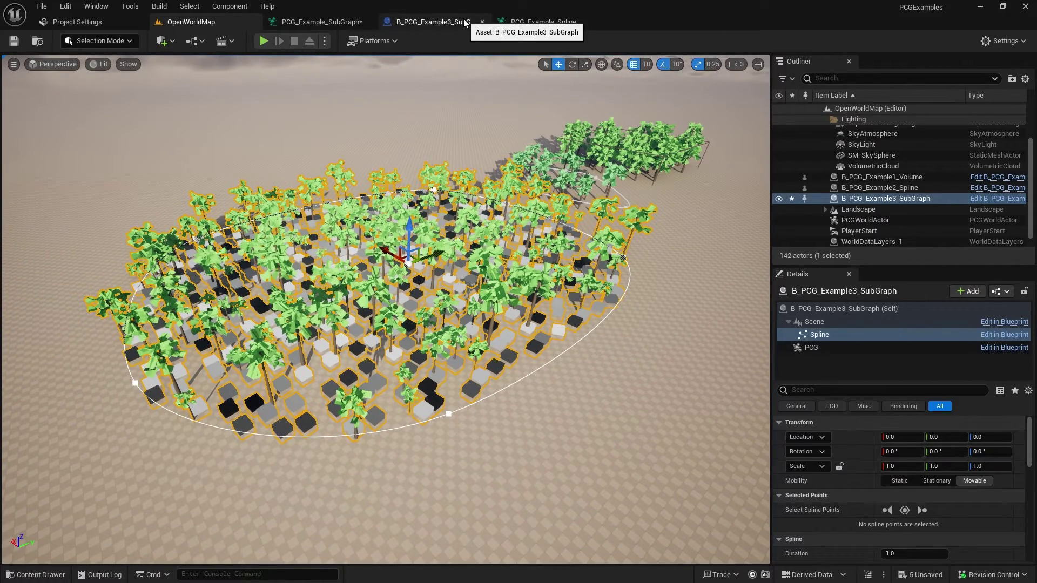
# Save PCG_Example_SubGraph, fly around the tree-filled loop, and reopen the content browser on PCG/Graphs.
pyautogui.click(312, 22)
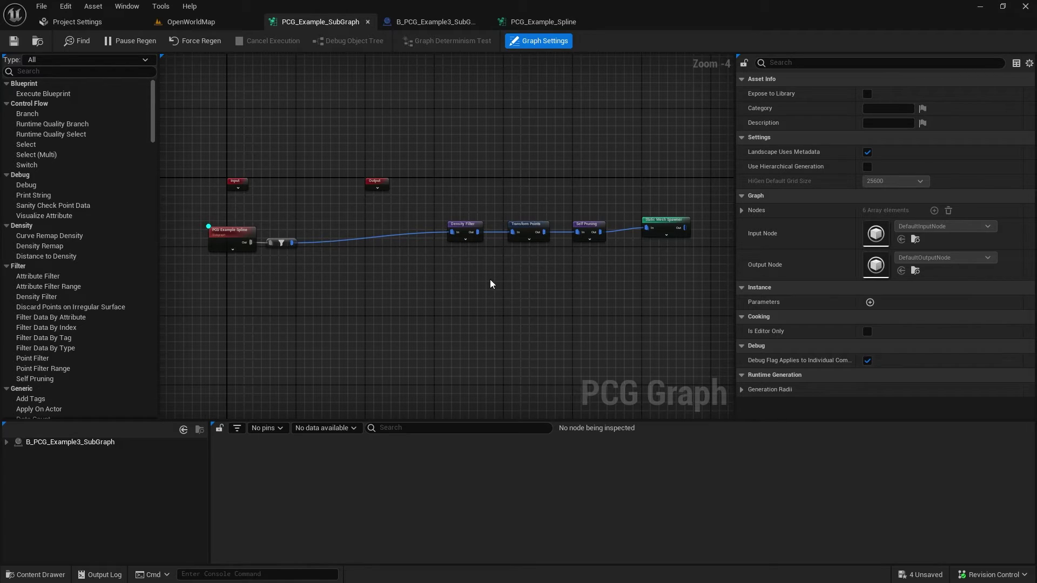
pyautogui.click(216, 22)
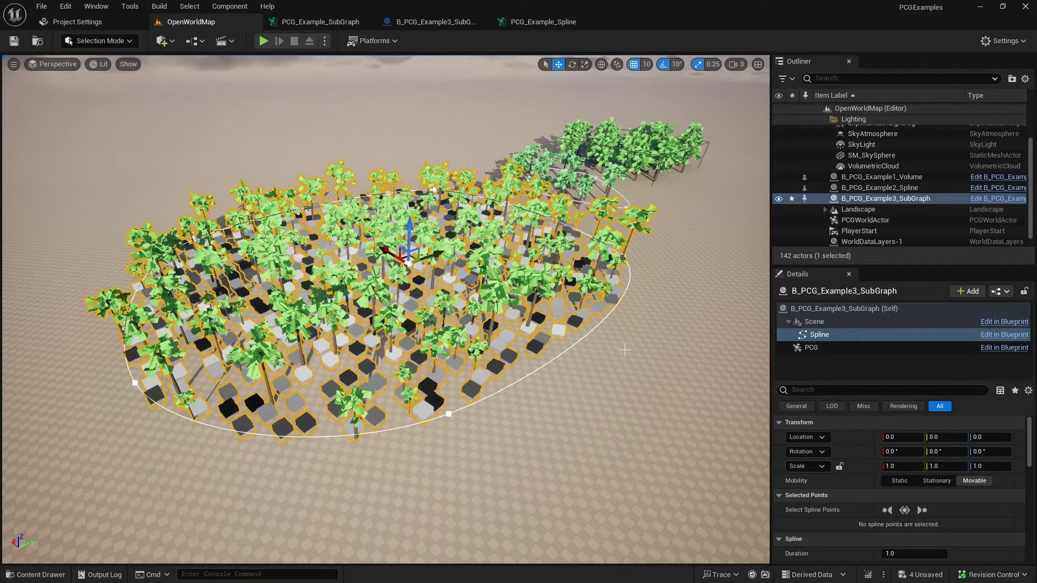
pyautogui.moveTo(386, 310); pyautogui.dragTo(346, 307, button='right')
pyautogui.moveTo(481, 314); pyautogui.dragTo(509, 298, button='right')
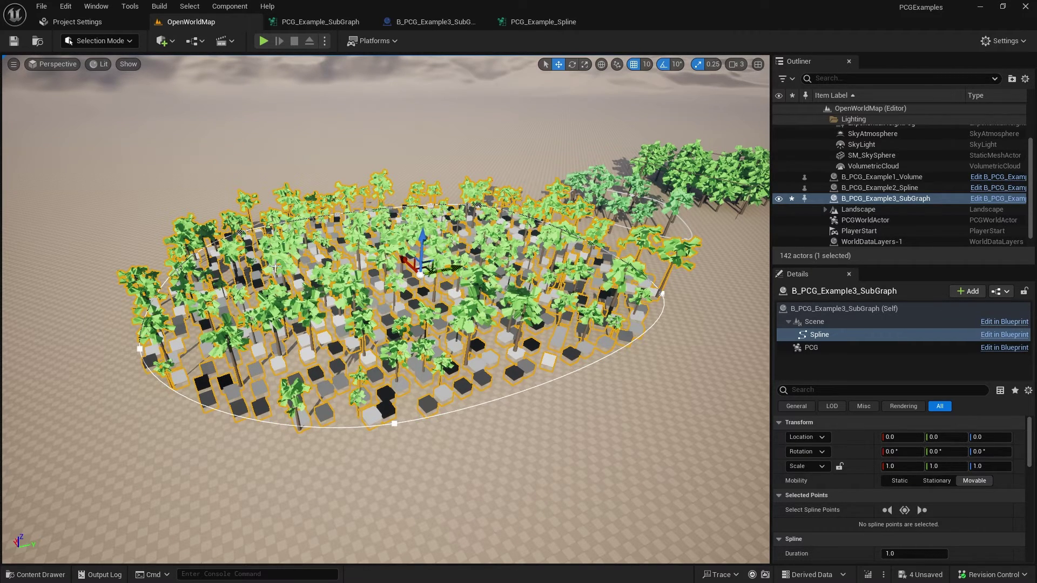
pyautogui.moveTo(483, 377); pyautogui.dragTo(513, 376, button='right')
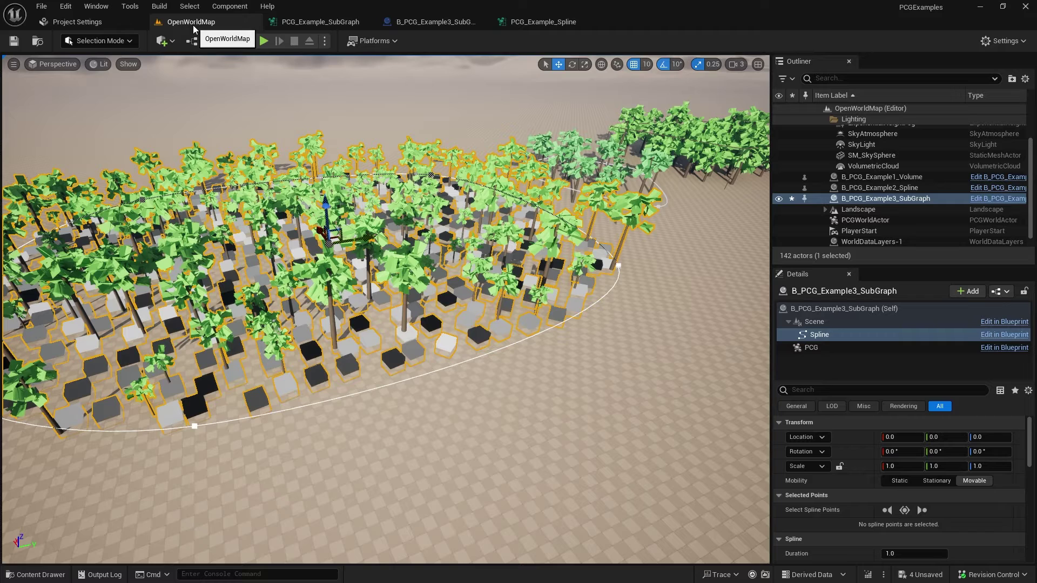
pyautogui.hotkey('ctrl', 'space')
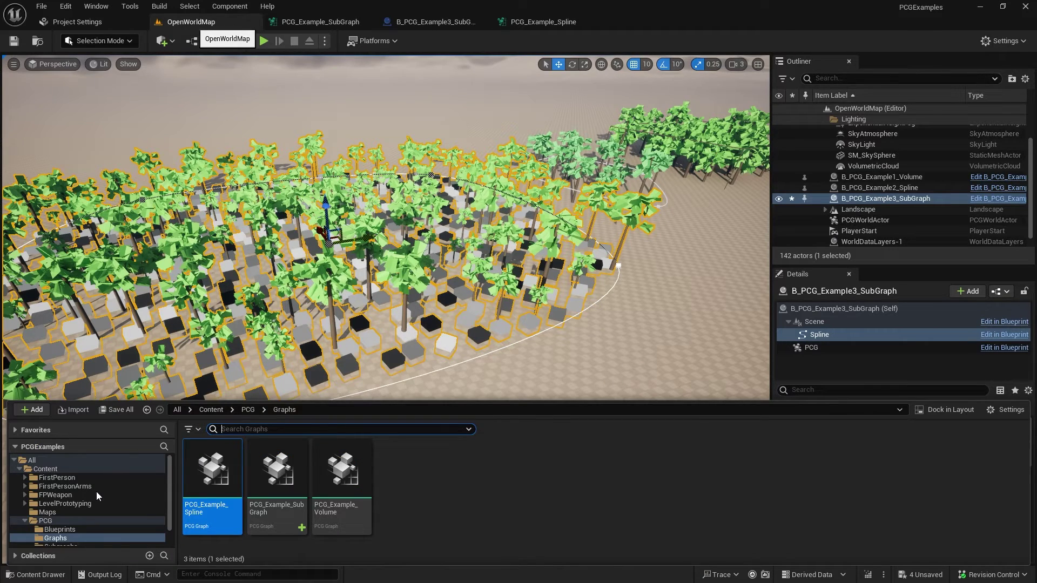
# Create an Actor blueprint named B_PCG_Path in PCG/Blueprints and open it.
pyautogui.click(46, 521)
pyautogui.click(60, 530)
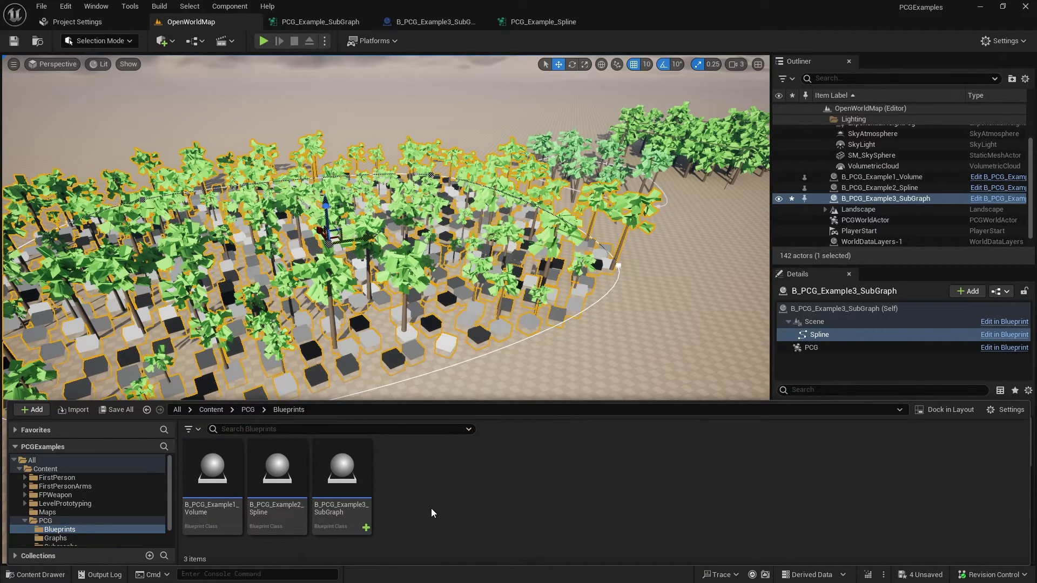
pyautogui.rightClick(420, 527)
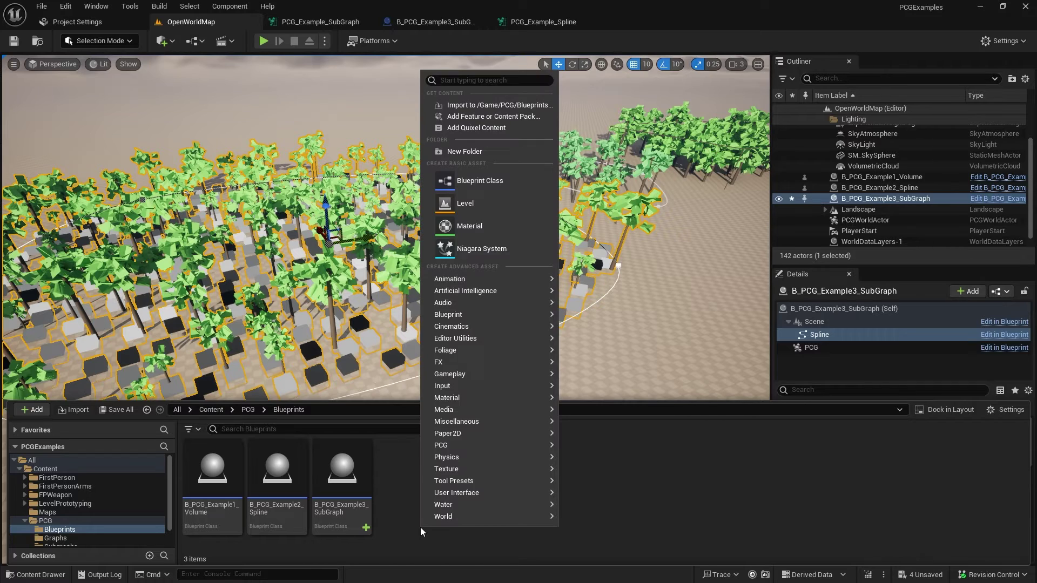
pyautogui.click(478, 181)
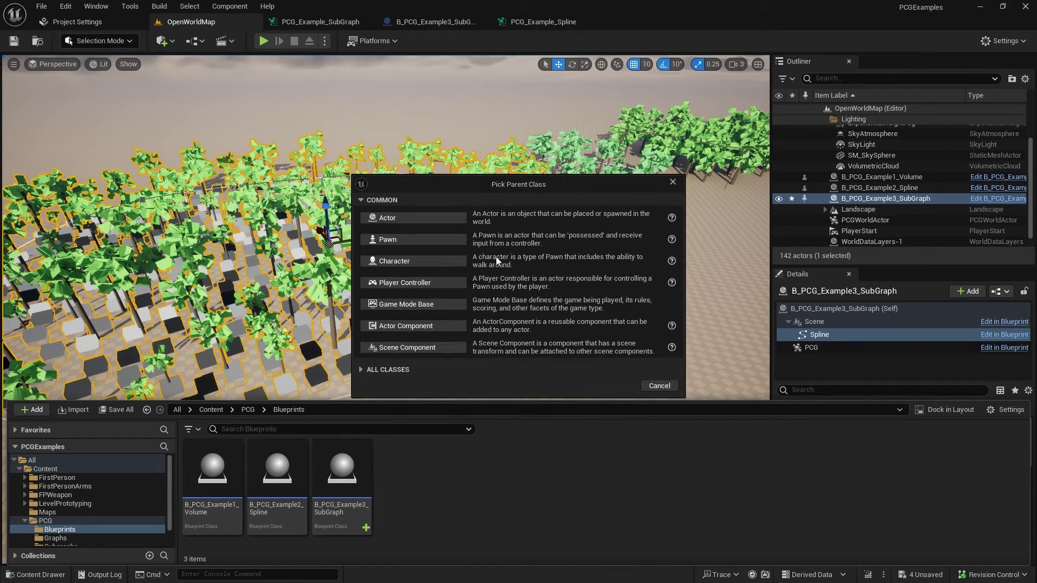
pyautogui.click(402, 222)
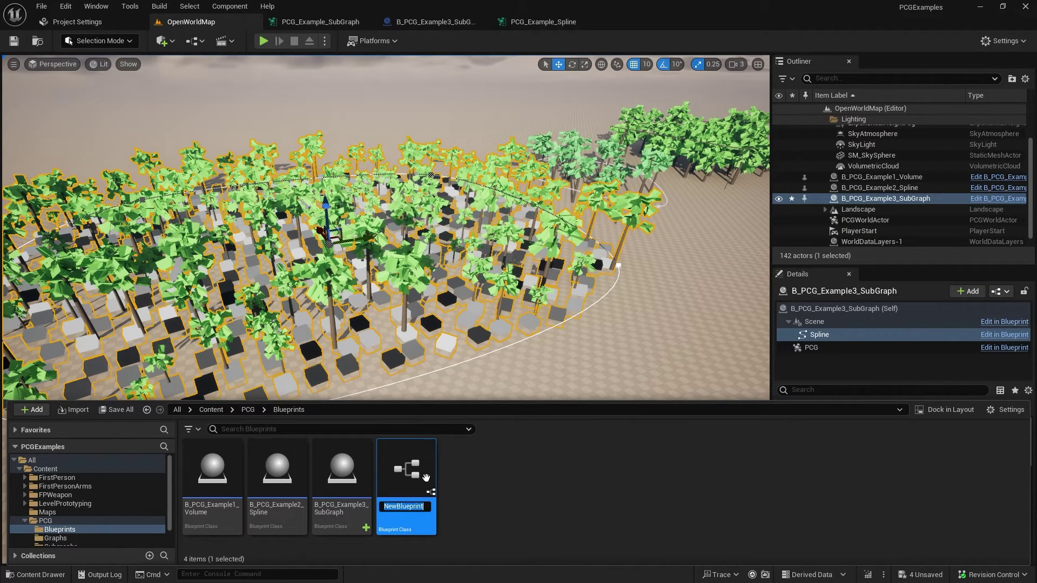
pyautogui.write('B_PCG_Path')
pyautogui.press('Return')
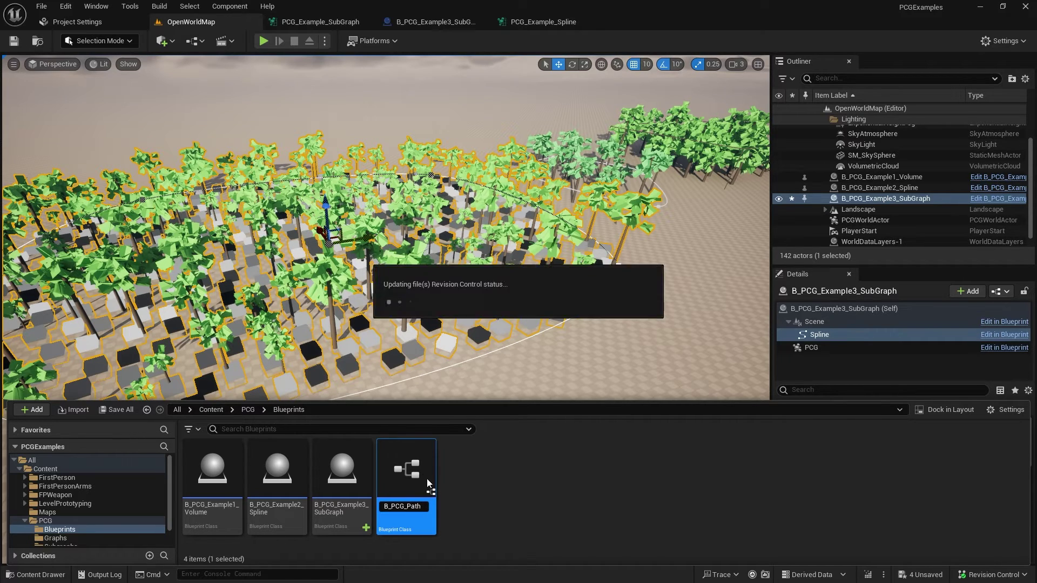
pyautogui.doubleClick(426, 479)
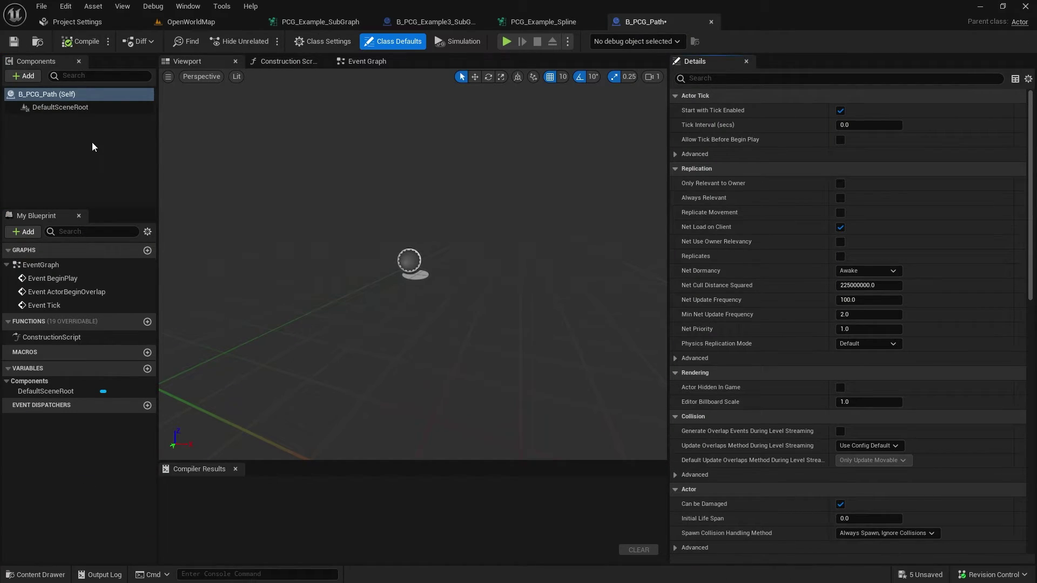
# Add a Scene component with its default name under the blueprint's default scene root.
pyautogui.click(28, 77)
pyautogui.write('sce')
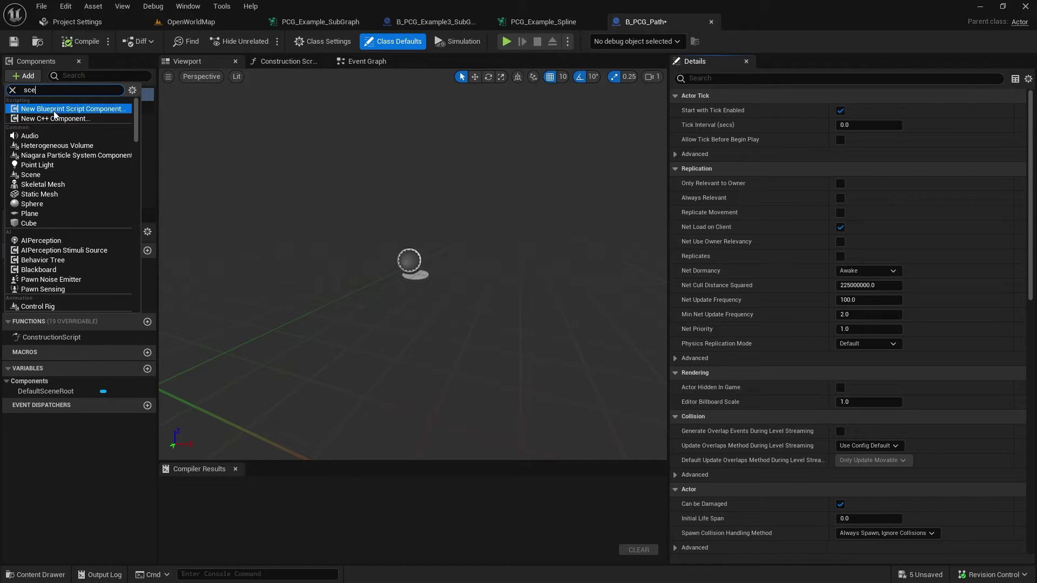
pyautogui.click(51, 131)
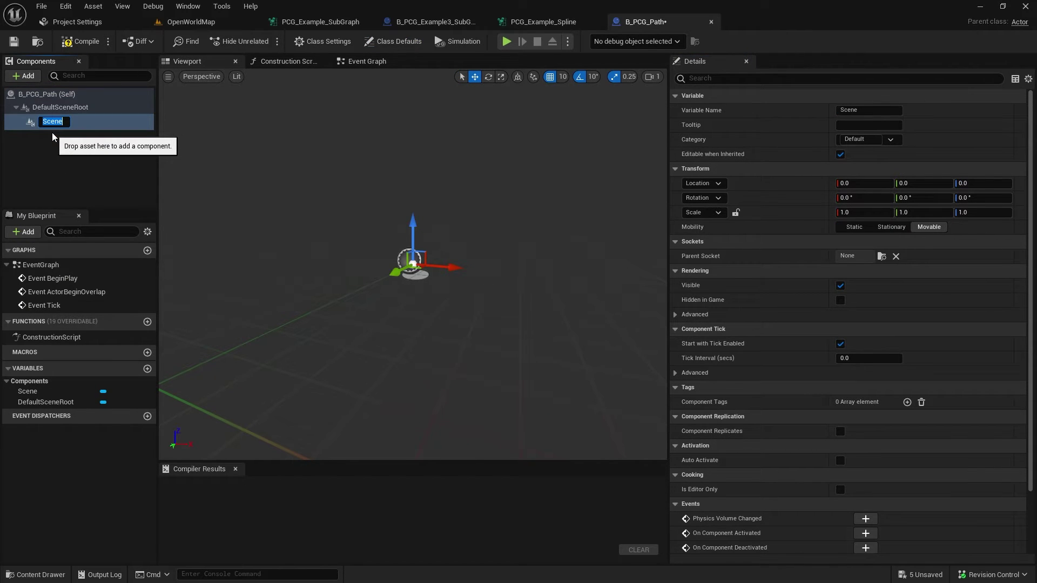
pyautogui.click(40, 130)
pyautogui.click(34, 122)
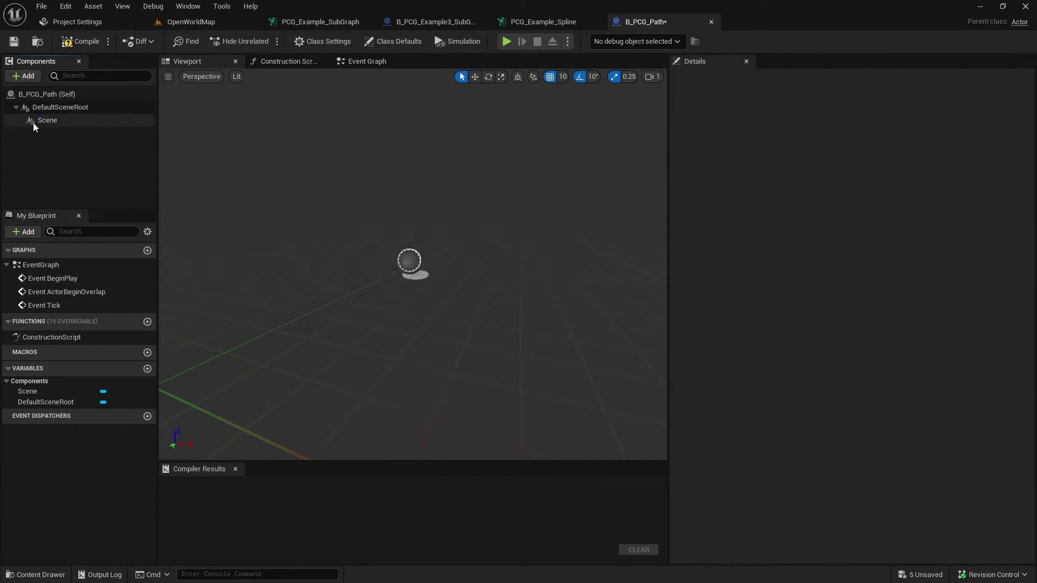
# Replace the Scene component with a Spline component, keeping its default name.
pyautogui.press('Delete')
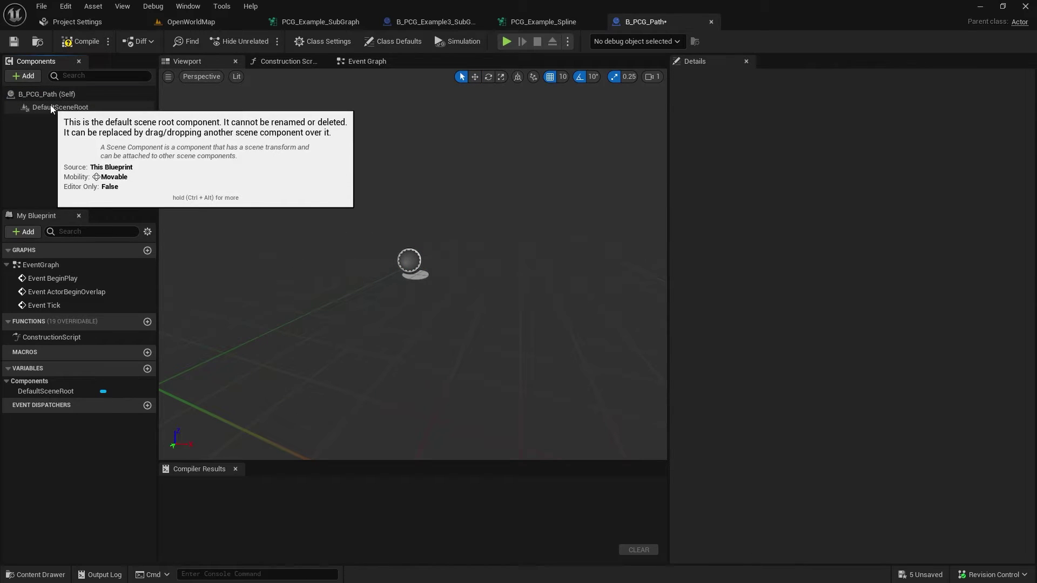
pyautogui.click(27, 77)
pyautogui.write('a')
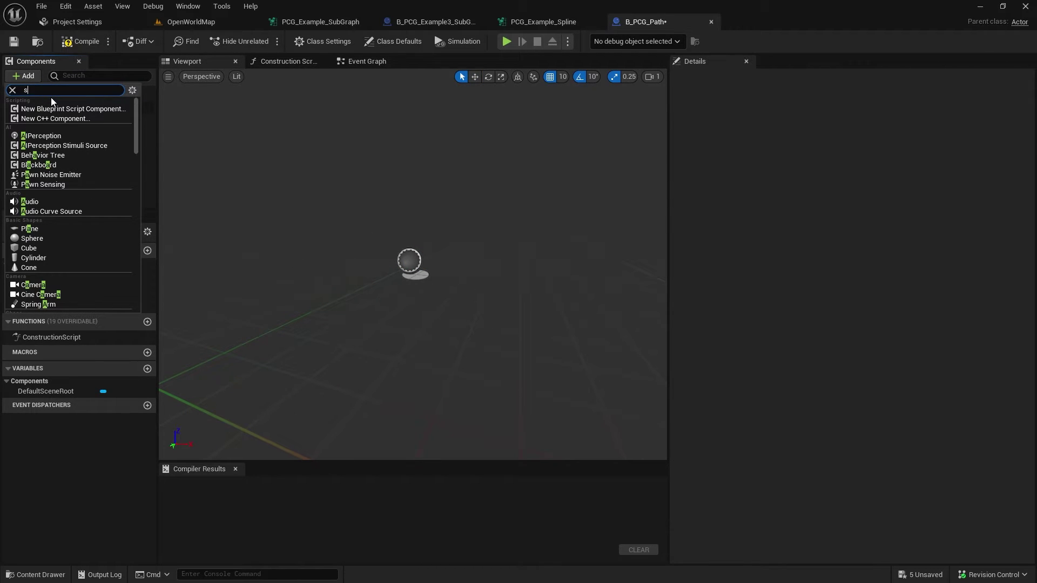
pyautogui.write('pl')
pyautogui.click(49, 151)
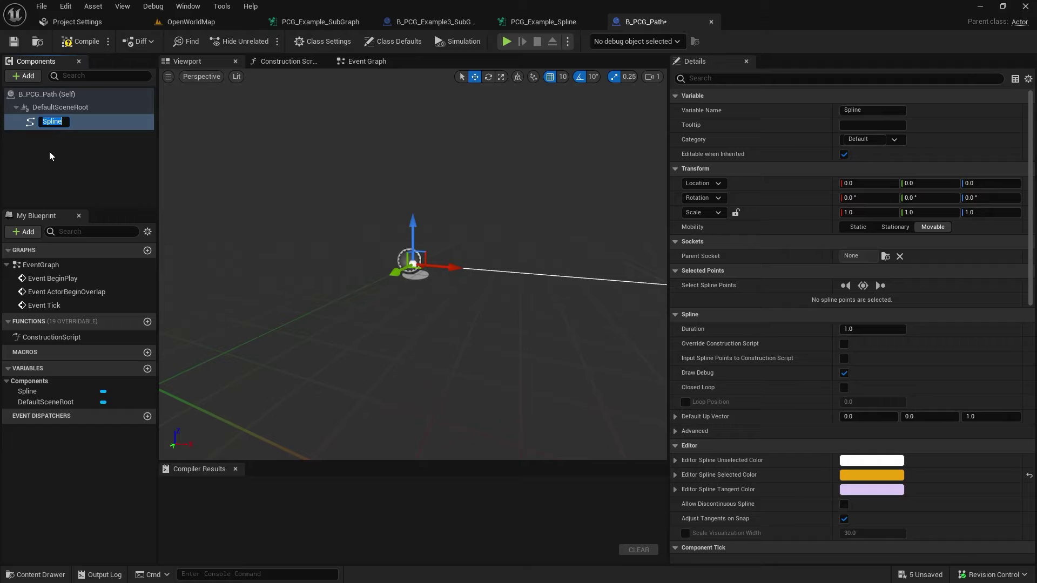
pyautogui.click(33, 132)
pyautogui.click(32, 120)
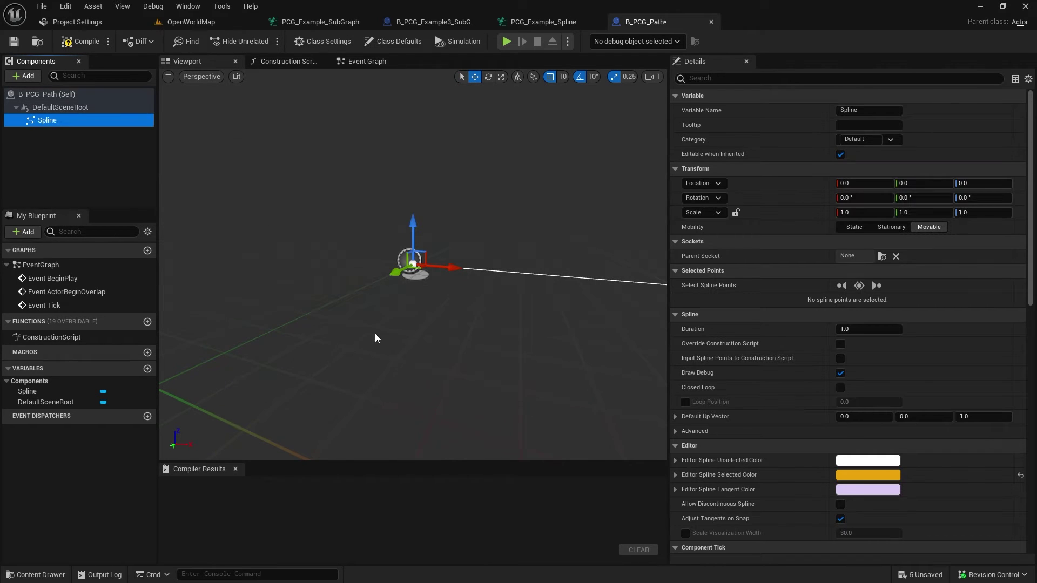
# Drag the spline's end point out along X to 2770 and compile the blueprint.
pyautogui.moveTo(375, 333)
pyautogui.mouseDown(button='right')
pyautogui.moveTo(380, 351)
pyautogui.moveTo(376, 334)
pyautogui.mouseUp(button='right')
pyautogui.moveTo(314, 300); pyautogui.dragTo(367, 304, button='right')
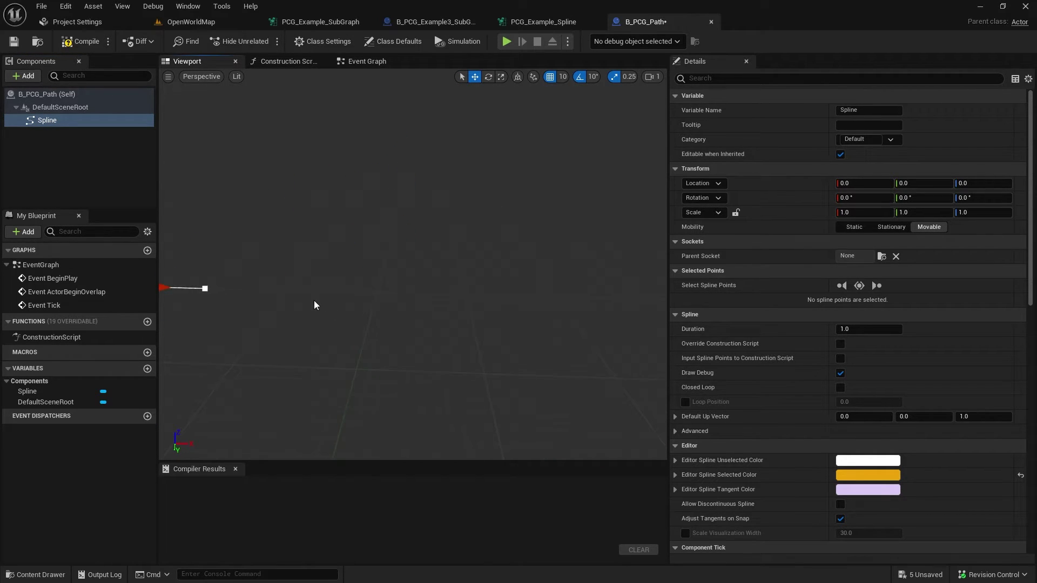
pyautogui.click(200, 286)
pyautogui.press('f')
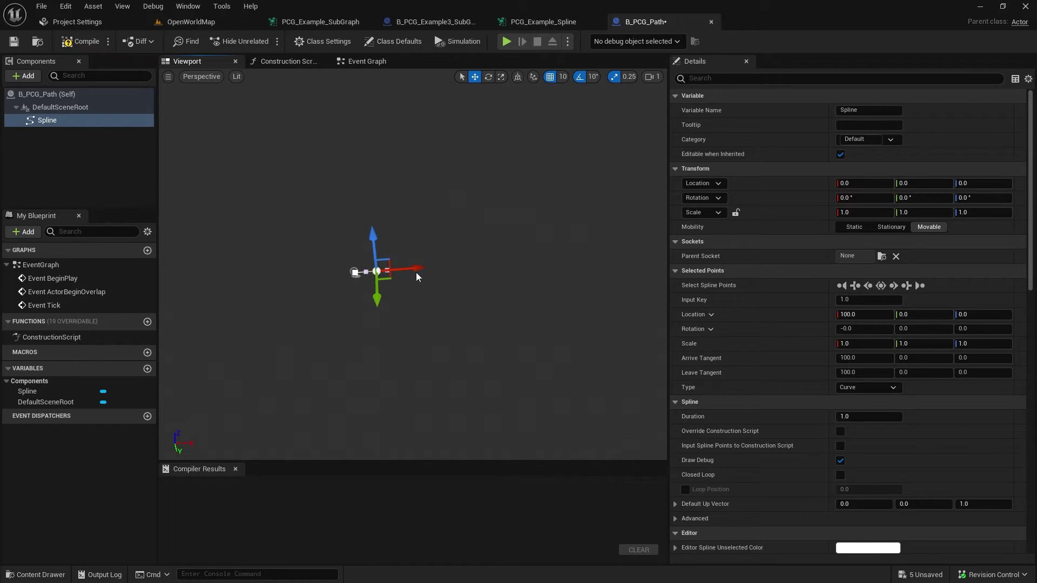
pyautogui.moveTo(417, 267); pyautogui.dragTo(662, 250)
pyautogui.moveTo(526, 316)
pyautogui.mouseDown(button='right')
pyautogui.moveTo(510, 316)
pyautogui.moveTo(527, 316)
pyautogui.mouseUp(button='right')
pyautogui.moveTo(487, 264); pyautogui.dragTo(657, 258)
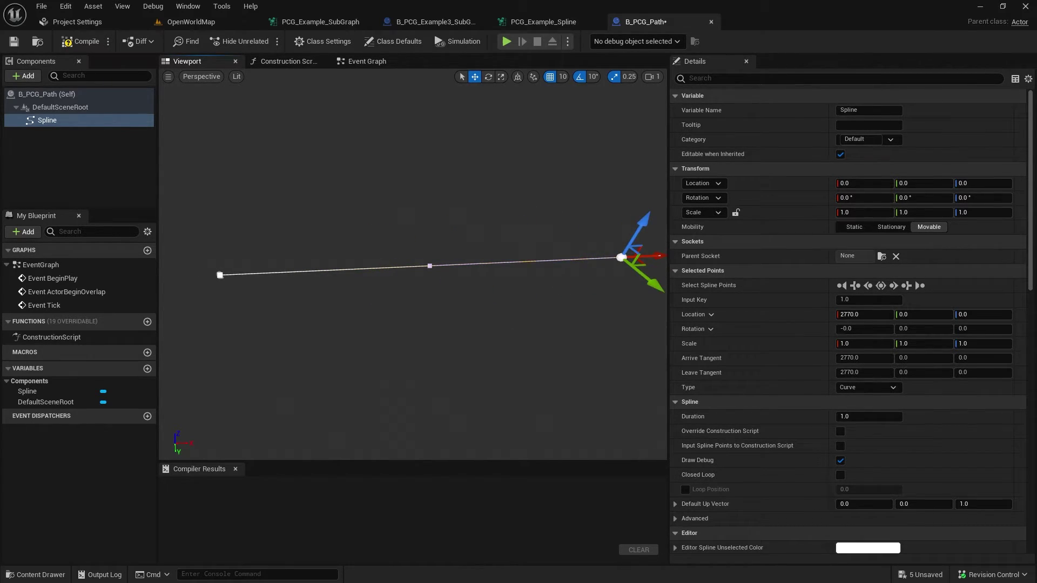
pyautogui.moveTo(520, 288); pyautogui.dragTo(502, 286, button='right')
pyautogui.click(81, 42)
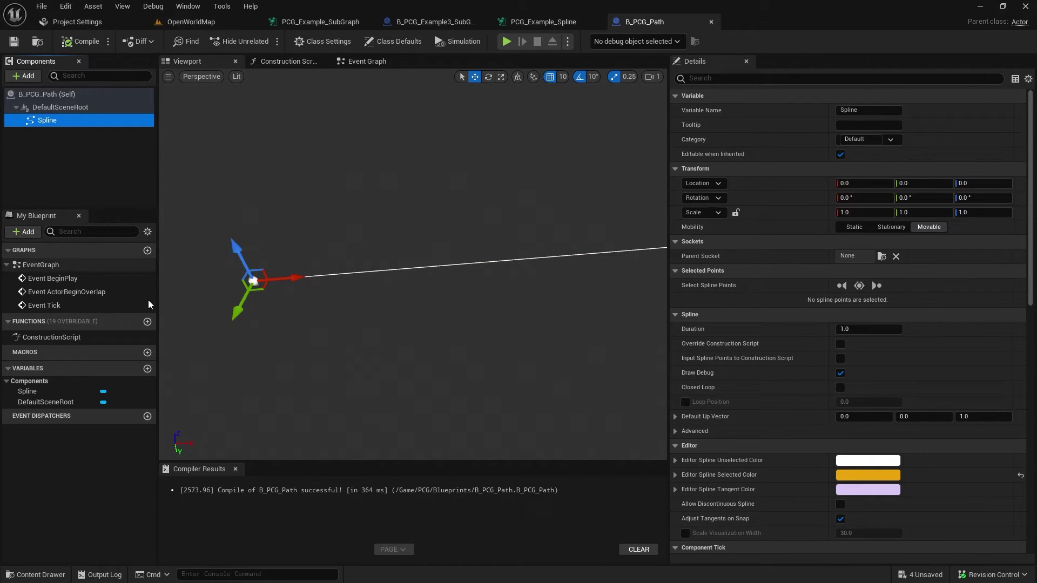
# Add two new variables and set their types to Float and Vector.
pyautogui.click(147, 369)
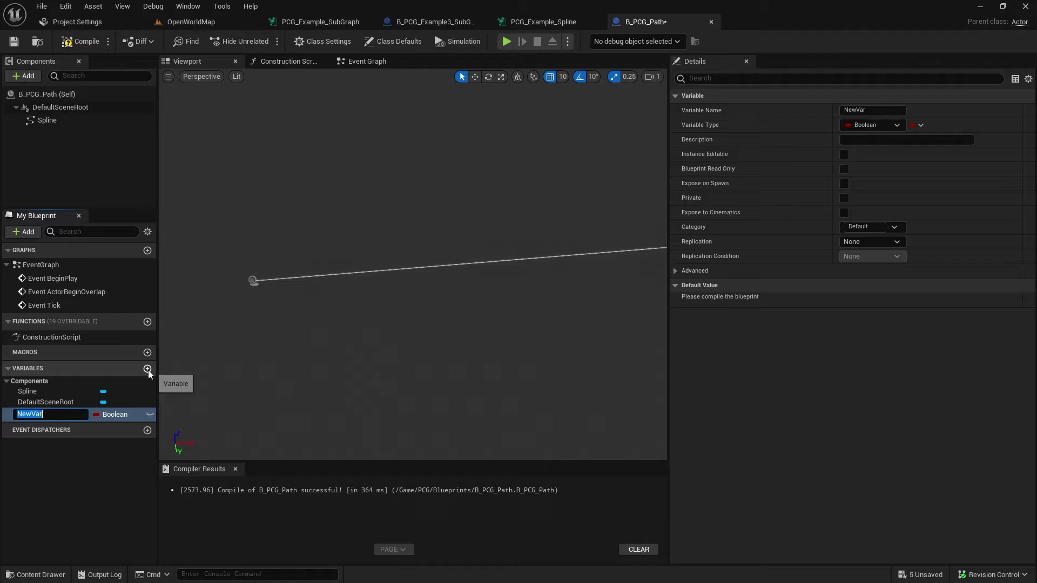
pyautogui.click(146, 369)
pyautogui.press('Return')
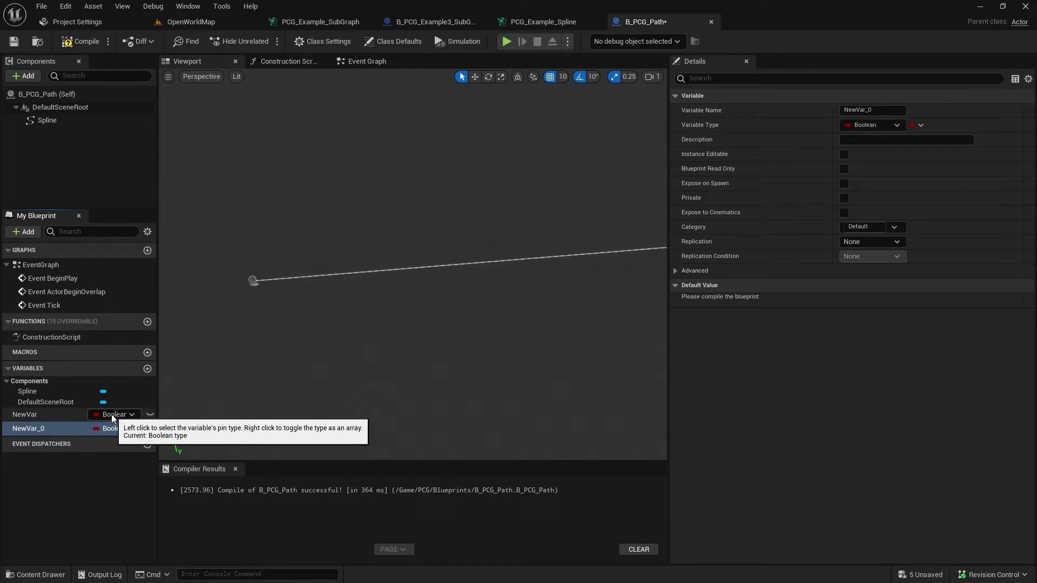
pyautogui.click(113, 414)
pyautogui.click(130, 265)
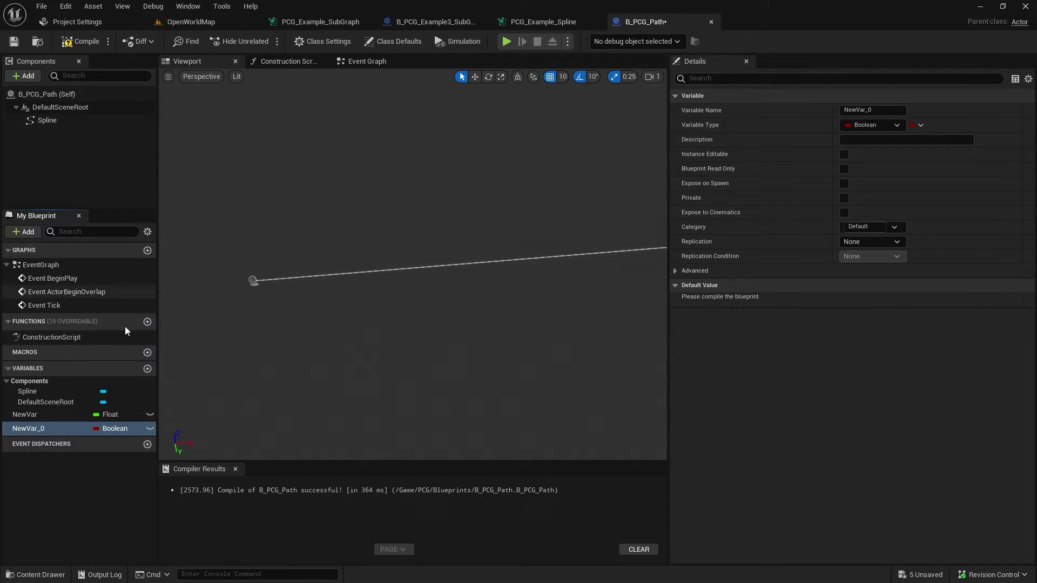
pyautogui.click(114, 428)
pyautogui.click(120, 311)
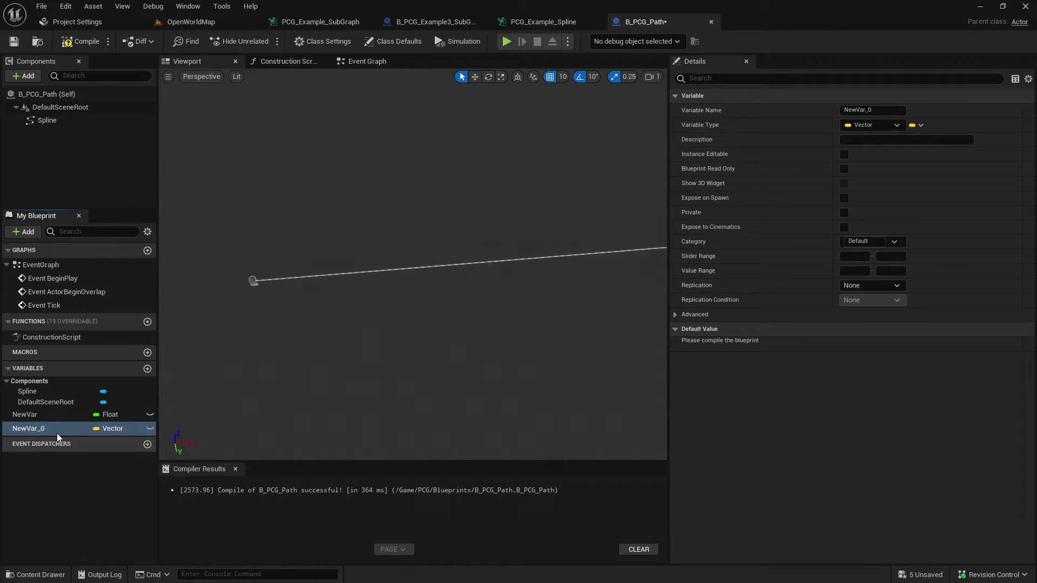
# Rename the Float variable PathWidth and the Vector variable PathWidthVector.
pyautogui.click(34, 417)
pyautogui.rightClick(25, 417)
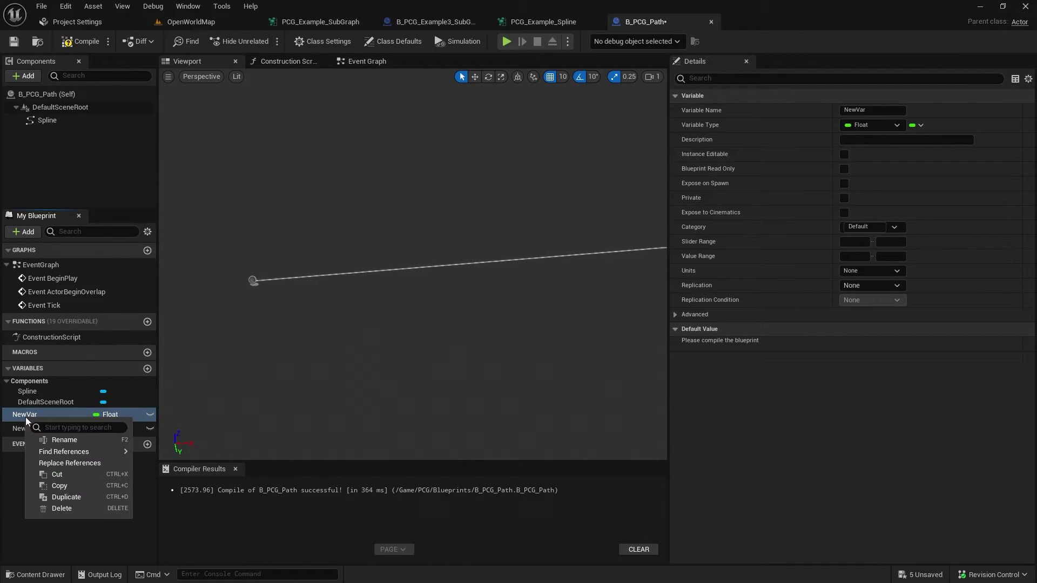
pyautogui.click(65, 445)
pyautogui.write('PathWidth')
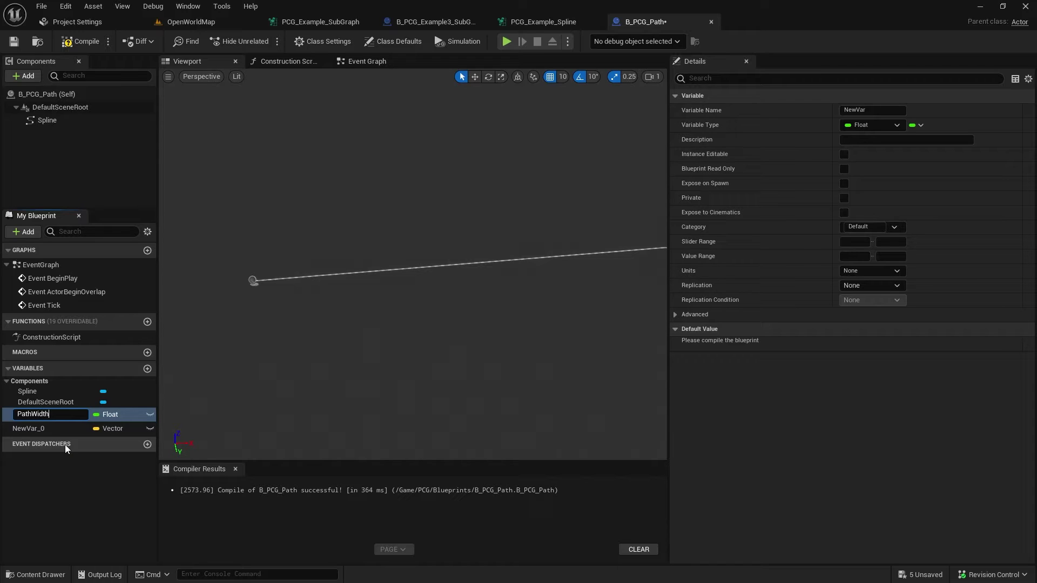
pyautogui.press('Return')
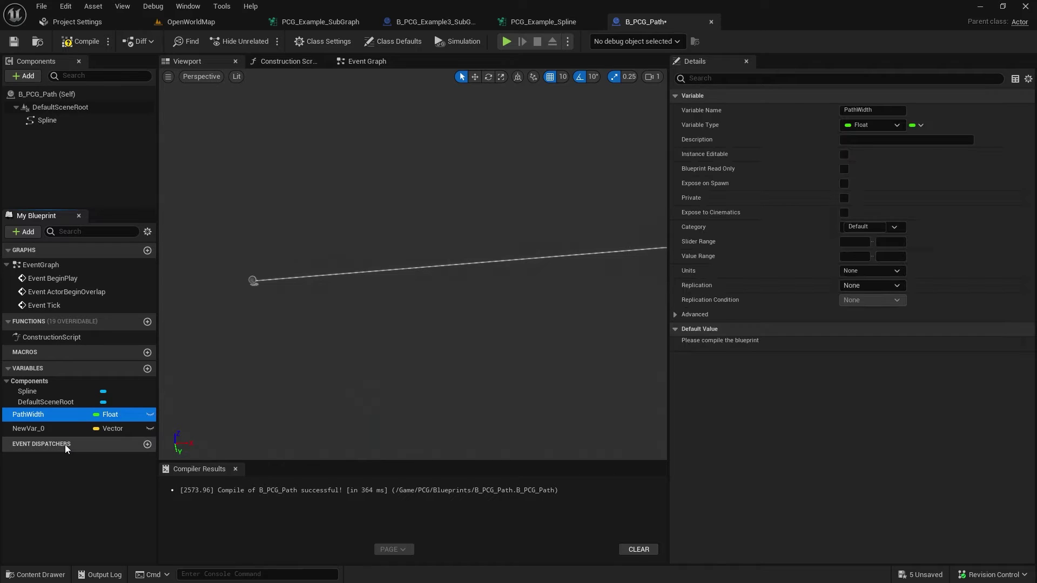
pyautogui.rightClick(40, 430)
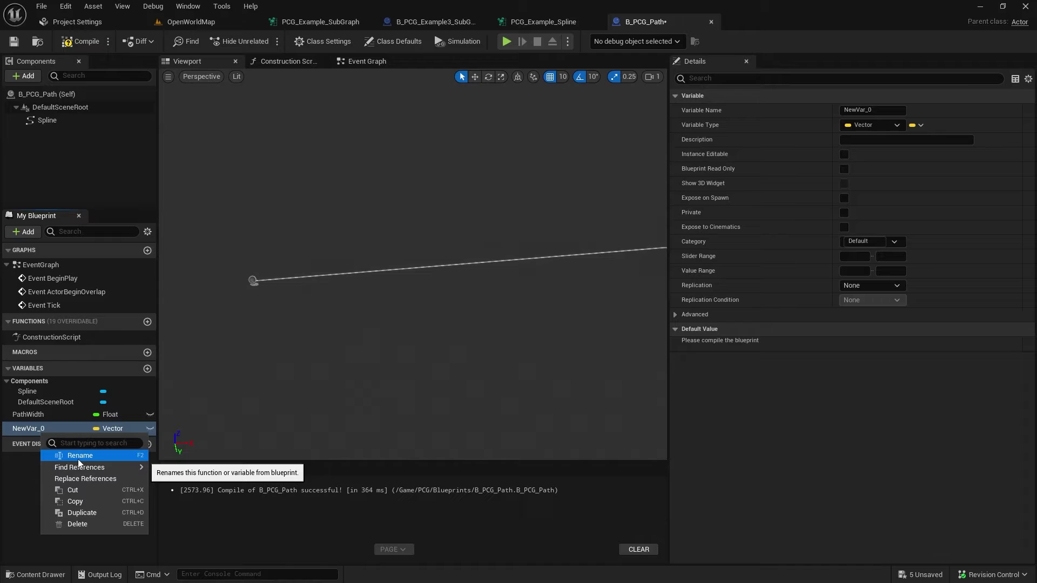
pyautogui.click(77, 455)
pyautogui.write('Path')
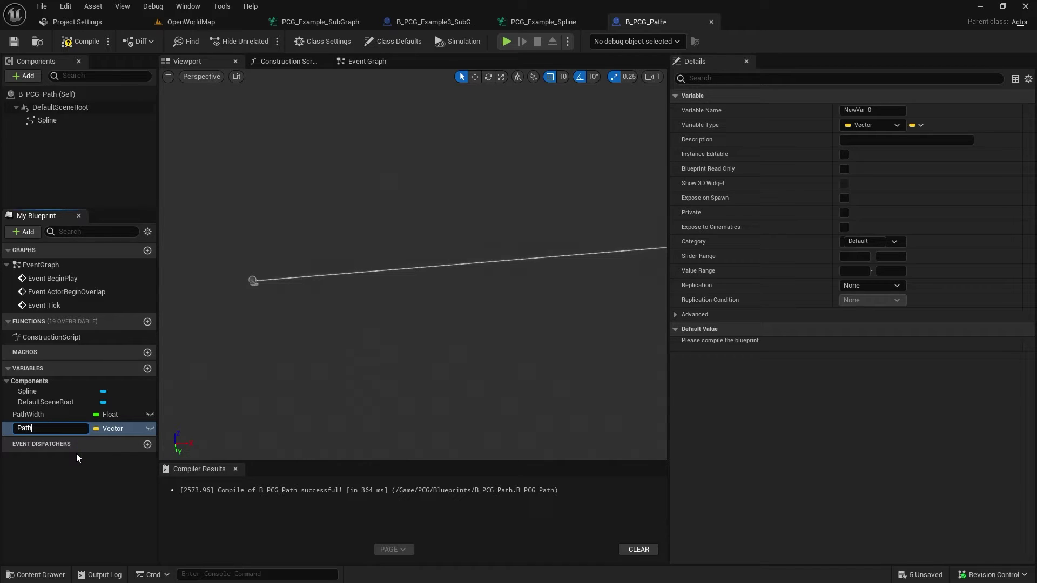
pyautogui.write('Width')
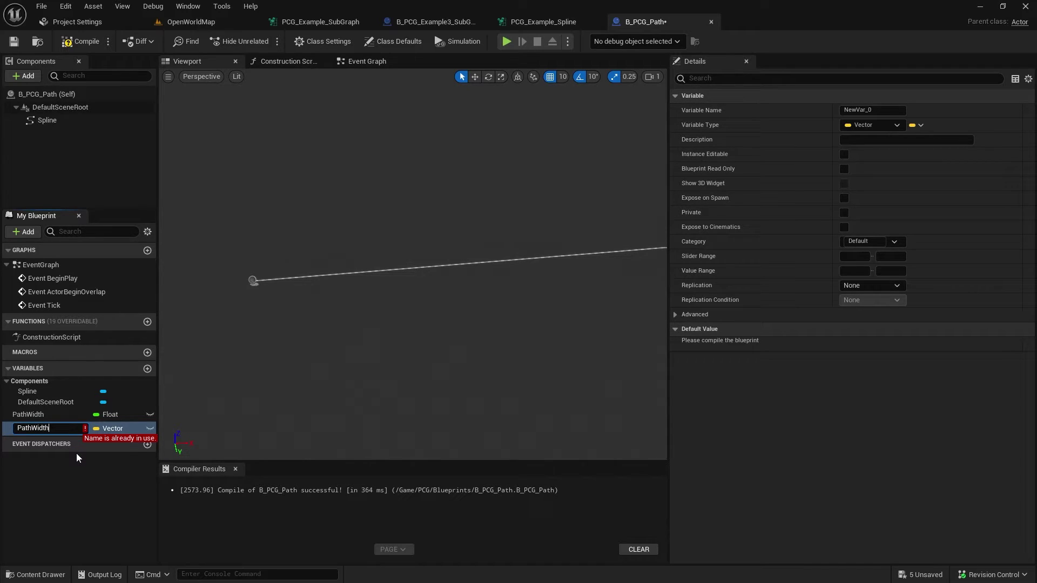
pyautogui.write('Vector')
pyautogui.press('Return')
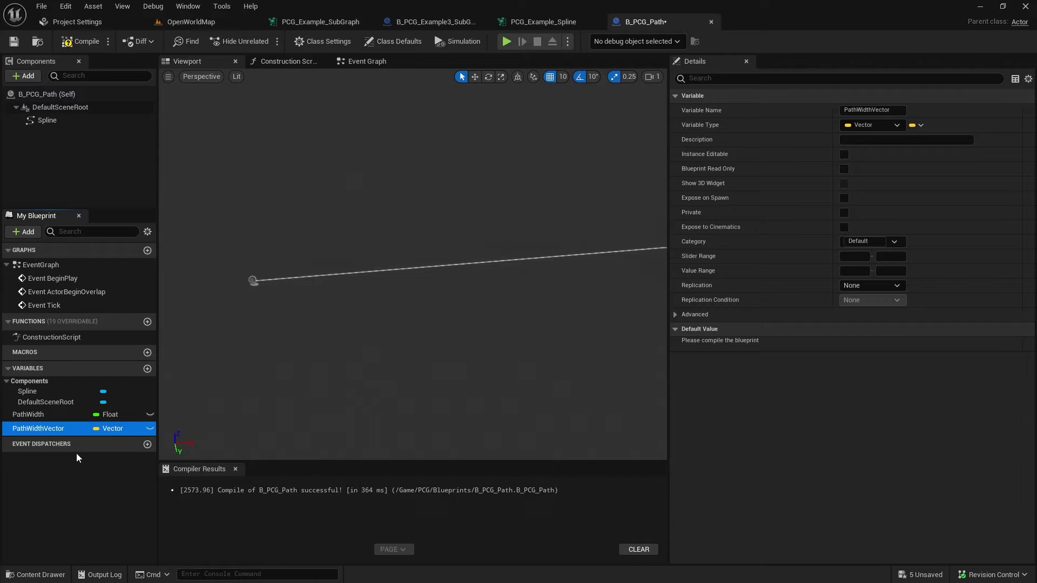
# In the Construction Script, add a SET PathWidthVector node with split pins, PathWidth feeding Y.
pyautogui.click(285, 62)
pyautogui.moveTo(455, 270); pyautogui.dragTo(310, 227, button='right')
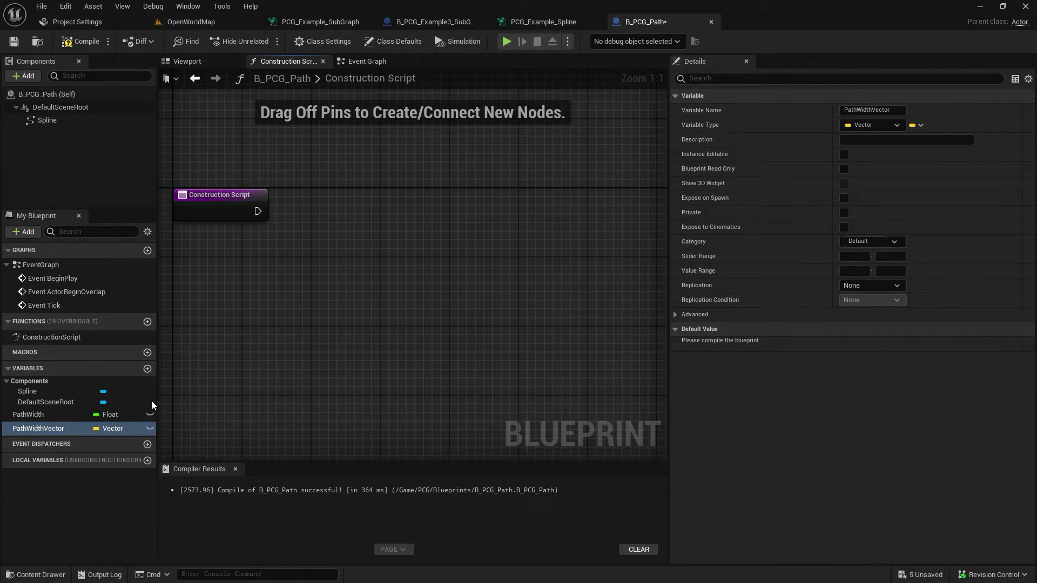
pyautogui.keyDown('alt'); pyautogui.moveTo(42, 430); pyautogui.dragTo(433, 208); pyautogui.keyUp('alt')
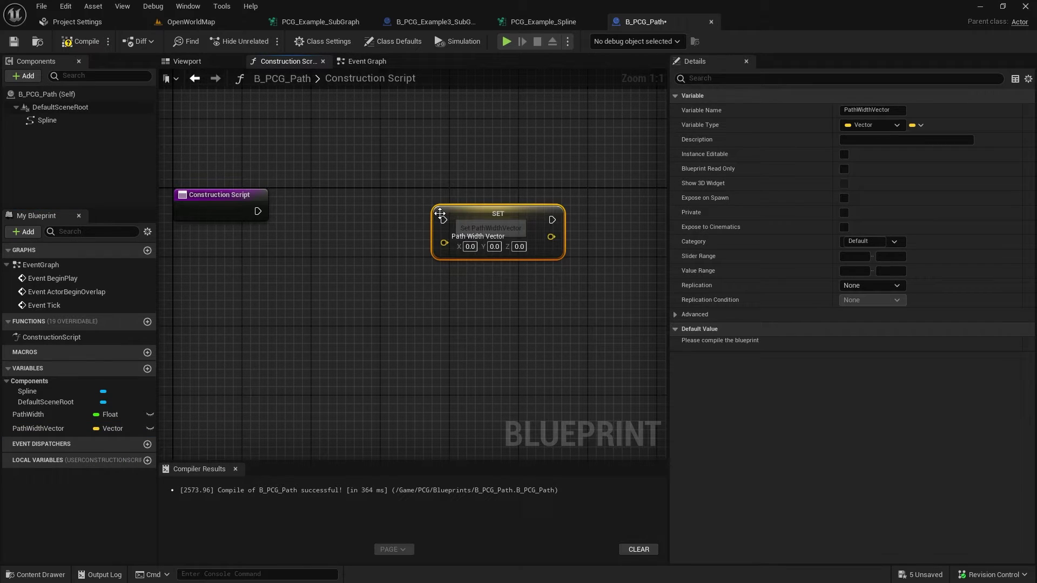
pyautogui.rightClick(444, 241)
pyautogui.click(484, 296)
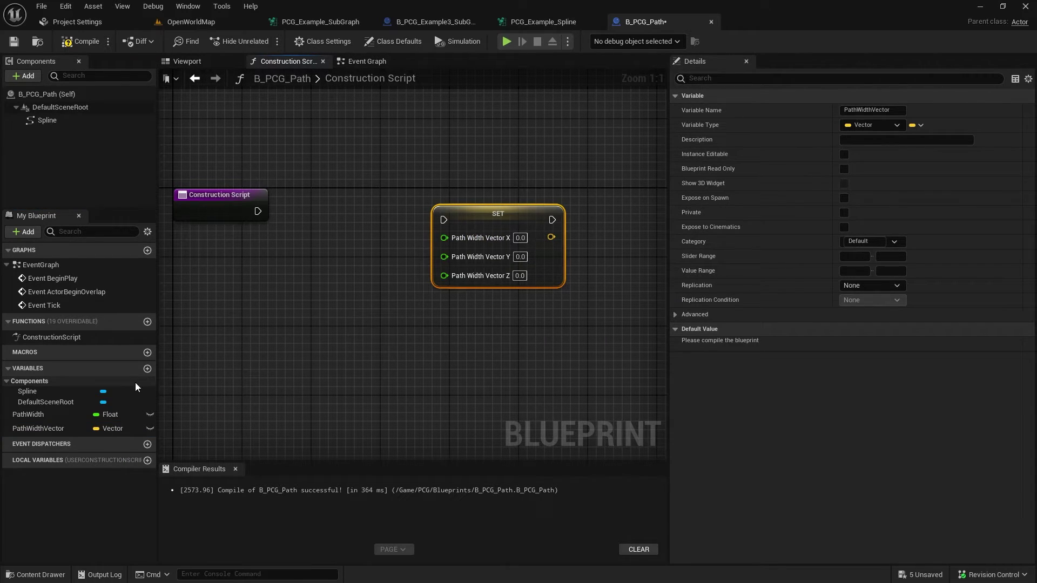
pyautogui.moveTo(39, 416); pyautogui.dragTo(443, 255)
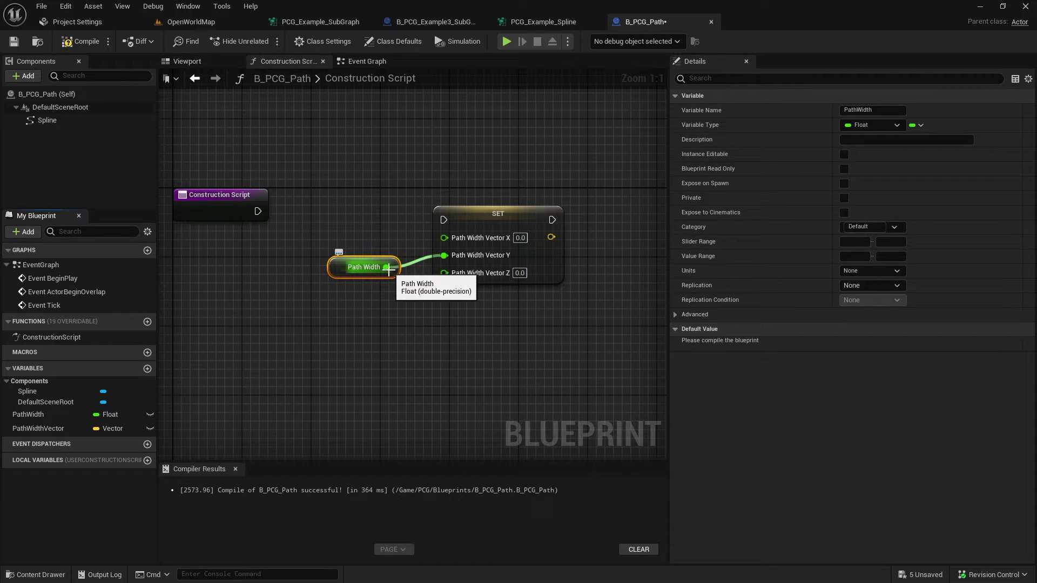
pyautogui.moveTo(387, 267); pyautogui.dragTo(445, 271)
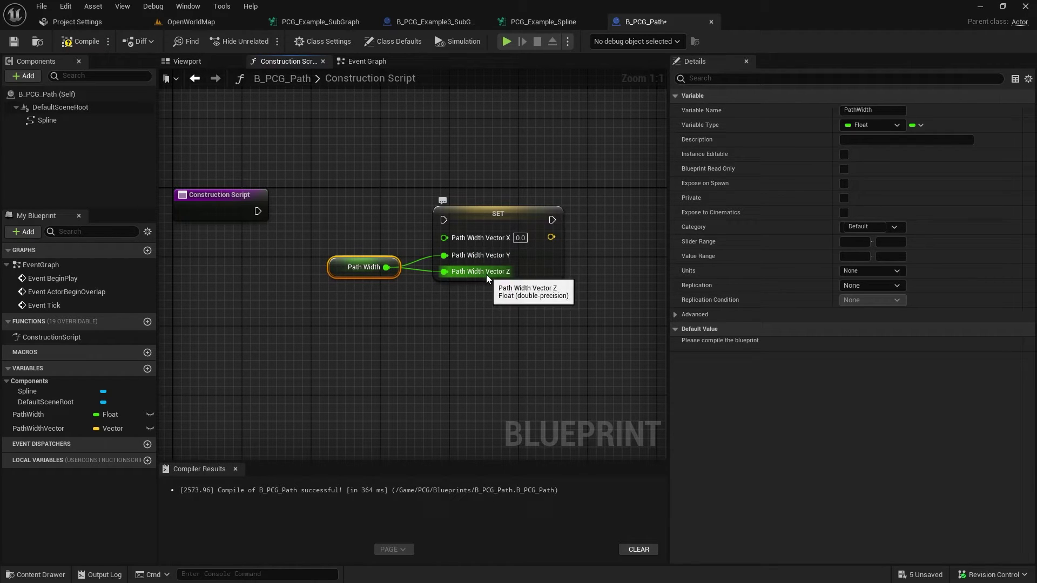
pyautogui.keyDown('alt'); pyautogui.click(444, 272); pyautogui.keyUp('alt')
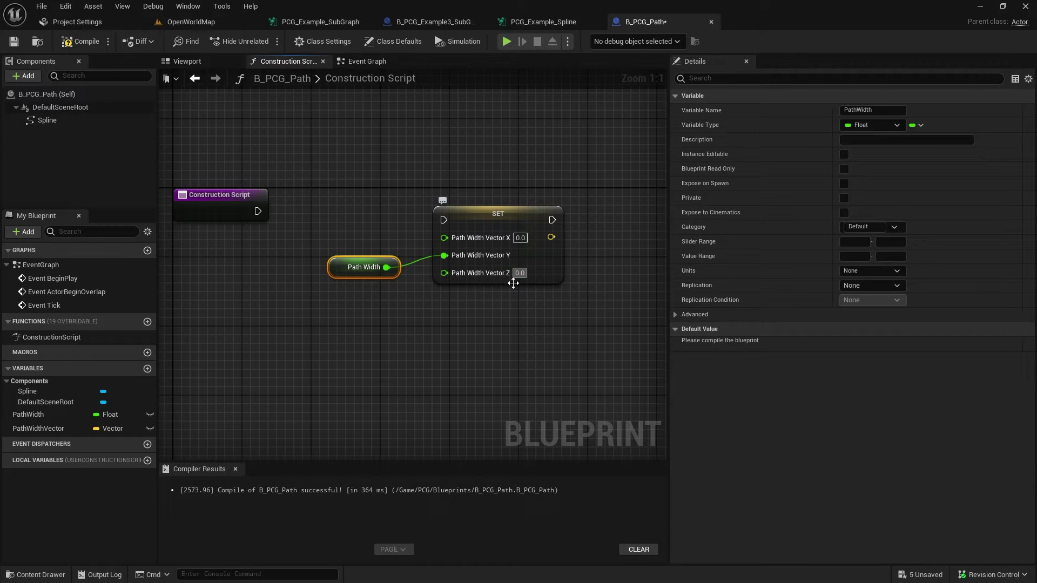
# Set the SET node's Z input to 200.0 and X input to 1.0.
pyautogui.click(518, 274)
pyautogui.write('2')
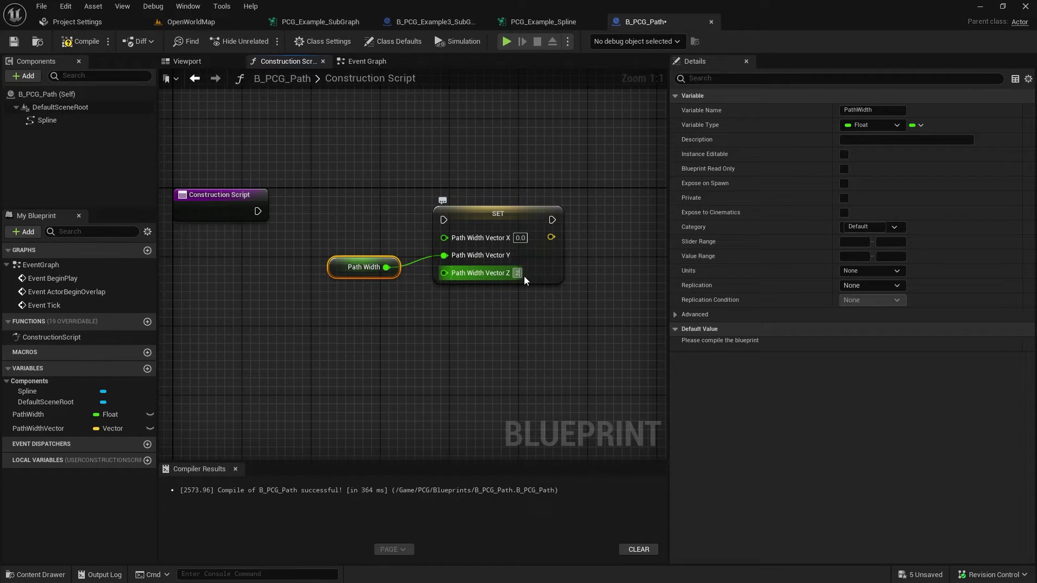
pyautogui.write('00')
pyautogui.press('Return')
pyautogui.click(462, 314)
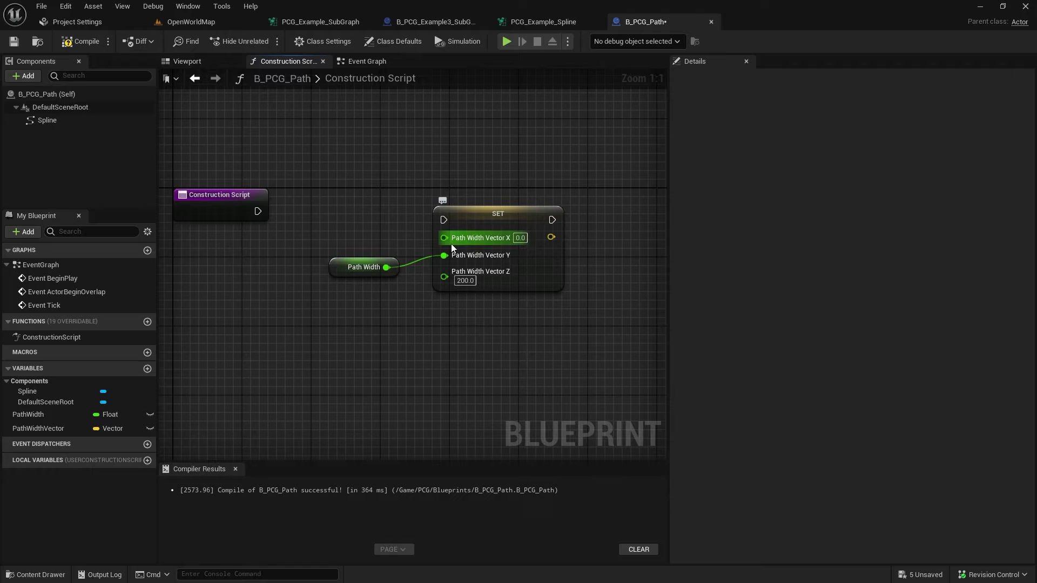
pyautogui.click(522, 238)
pyautogui.write('1')
pyautogui.press('Return')
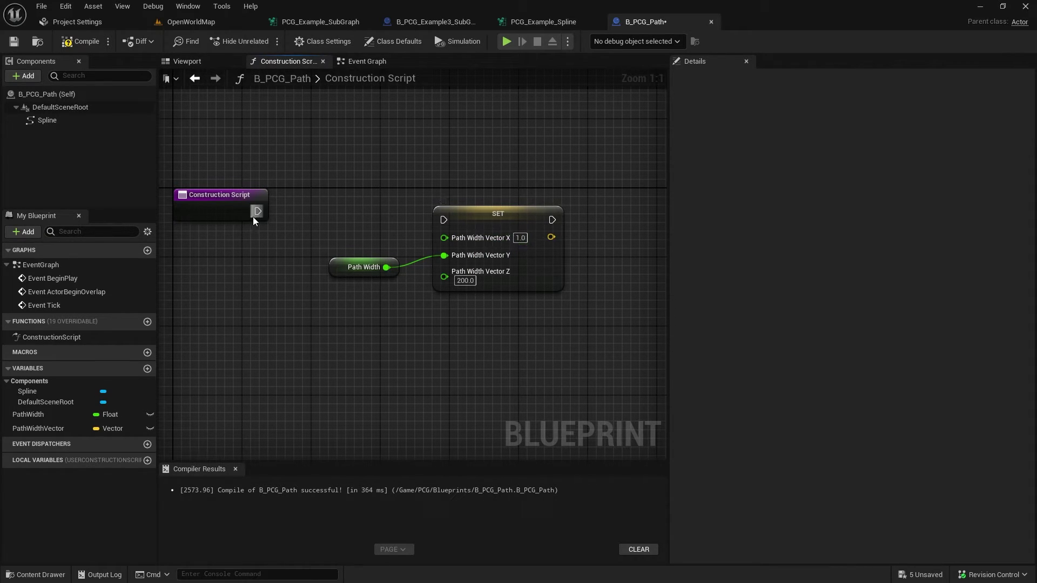
# Wire the Construction Script exec into the SET node, align it, and compile.
pyautogui.moveTo(254, 216); pyautogui.dragTo(493, 209)
pyautogui.click(491, 214)
pyautogui.moveTo(438, 302); pyautogui.dragTo(475, 298, button='right')
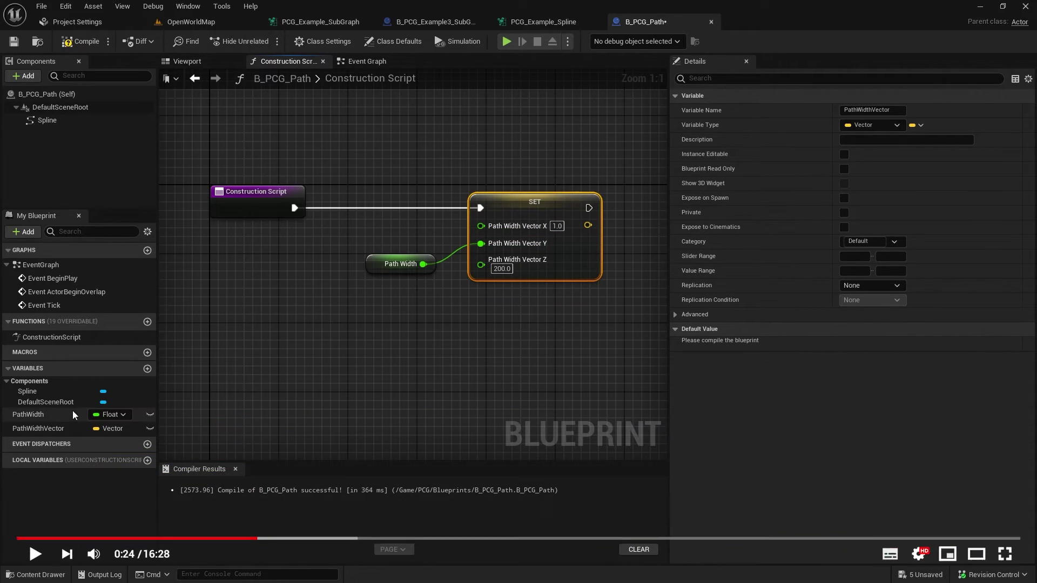
pyautogui.moveTo(503, 292); pyautogui.dragTo(469, 307, button='right')
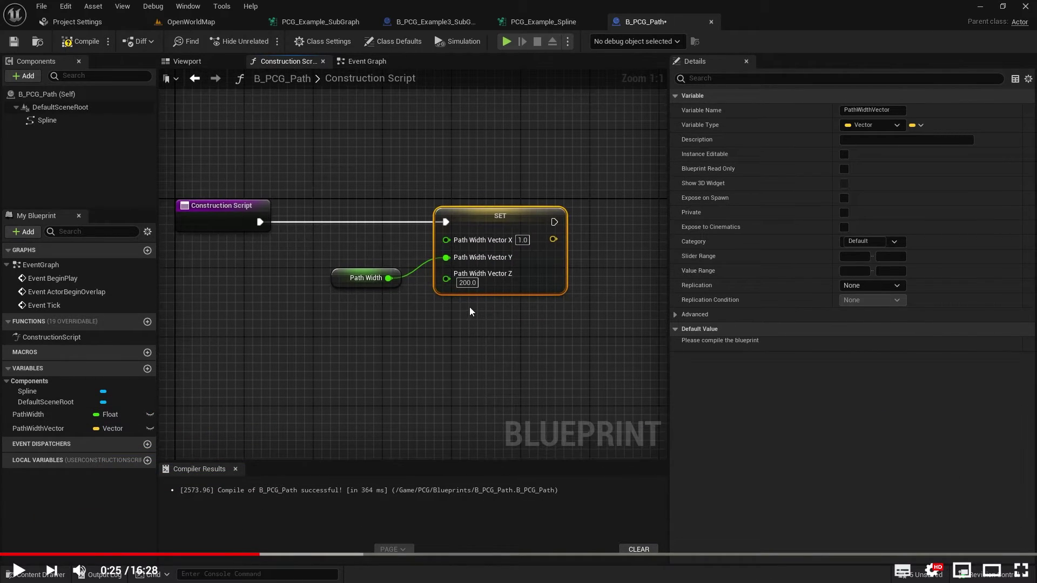
pyautogui.click(84, 42)
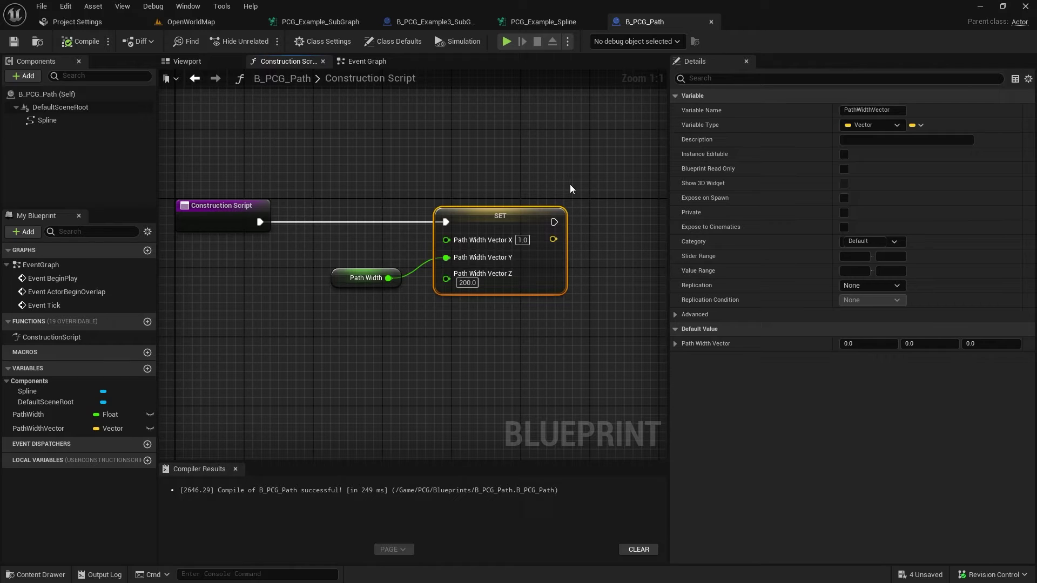
# Give PathWidth a default value of 150 and recompile.
pyautogui.click(50, 414)
pyautogui.click(864, 344)
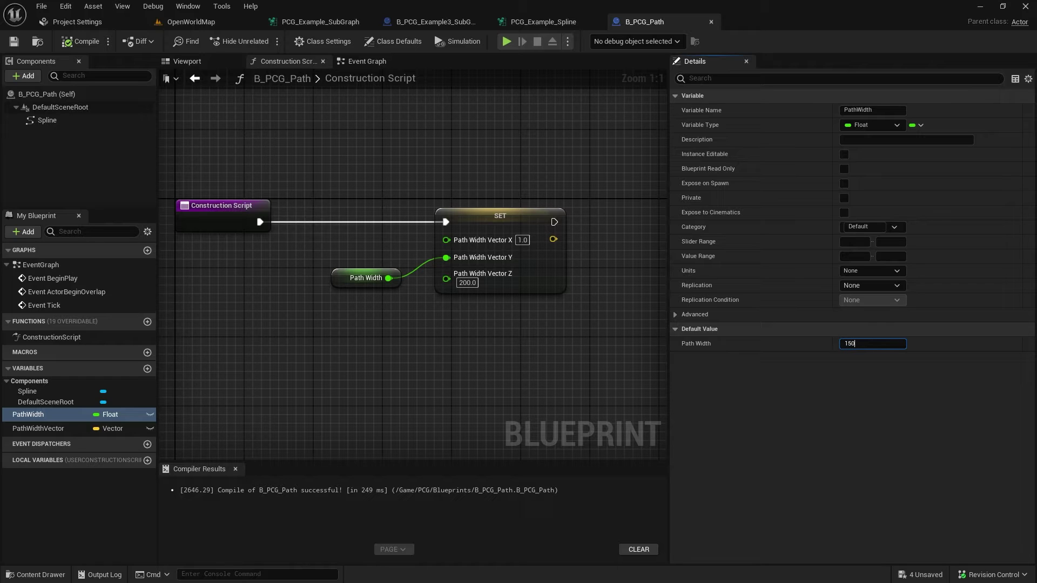
pyautogui.press('Tab')
pyautogui.click(79, 42)
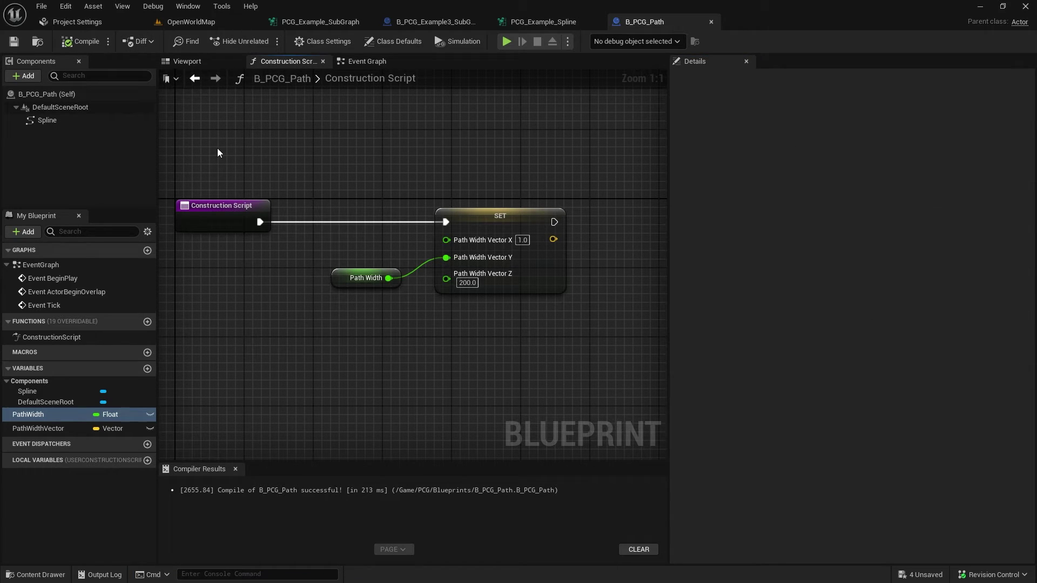
# In the OpenWorldMap level, drag B_PCG_Path from the Content Drawer into the tree field.
pyautogui.click(190, 24)
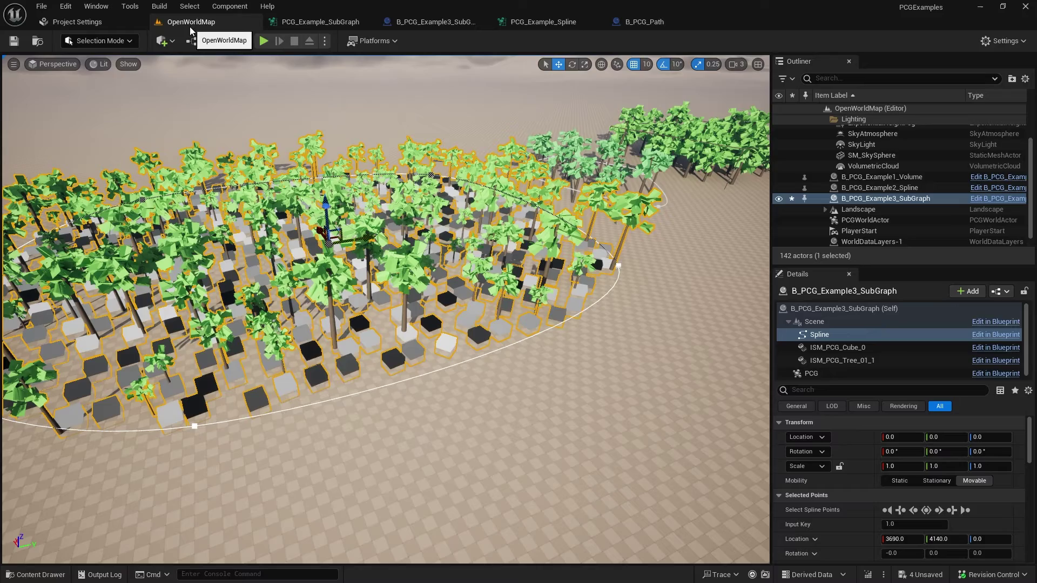
pyautogui.press('a')
pyautogui.moveTo(448, 248)
pyautogui.mouseDown(button='right')
pyautogui.moveTo(513, 237)
pyautogui.moveTo(459, 251)
pyautogui.mouseUp(button='right')
pyautogui.press('d')
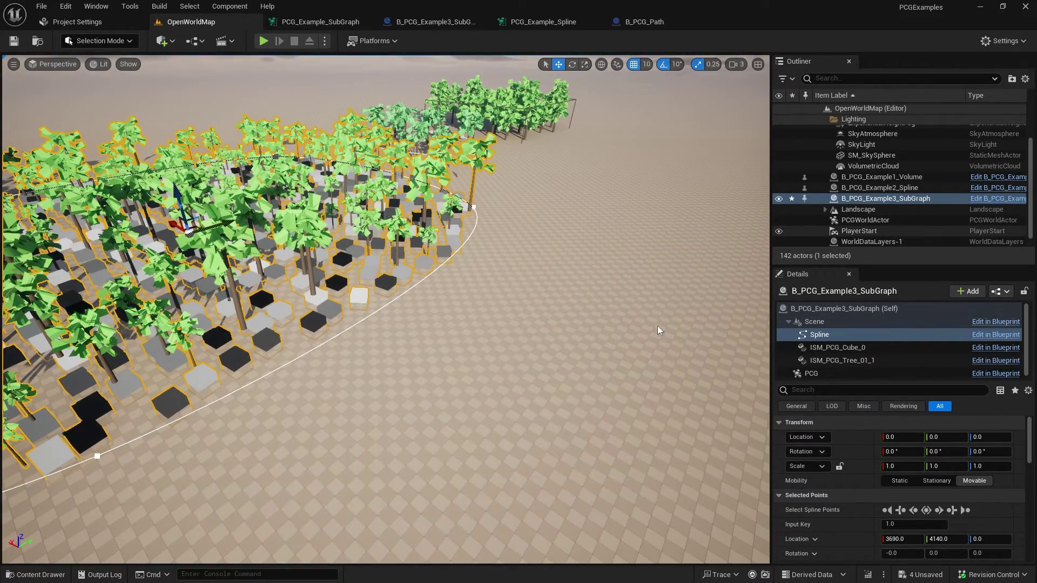
pyautogui.hotkey('ctrl', 'space')
pyautogui.moveTo(418, 477); pyautogui.dragTo(507, 287)
pyautogui.moveTo(507, 288); pyautogui.dragTo(432, 297, button='right')
pyautogui.press('w')
pyautogui.press('d')
pyautogui.moveTo(486, 319); pyautogui.dragTo(487, 323, button='right')
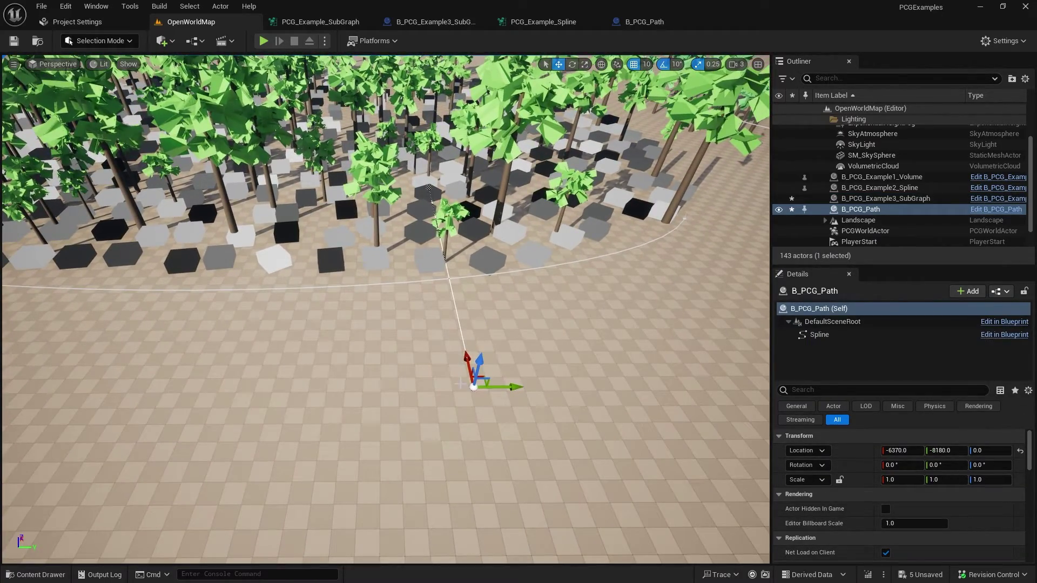
# Enable the Spline's Scale Visualization Width and set it to 150.
pyautogui.click(818, 334)
pyautogui.scroll(-5, 933, 516)
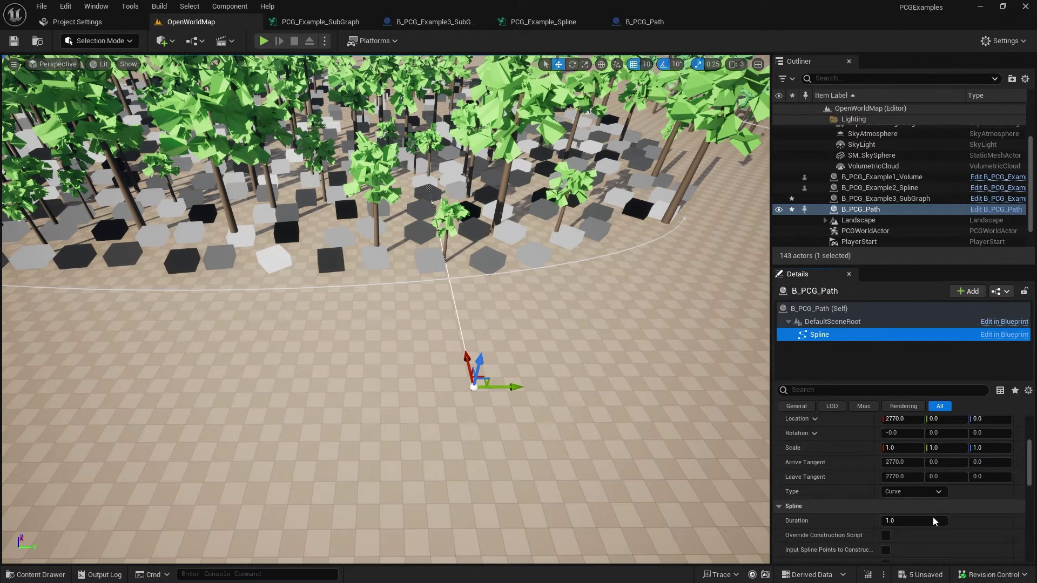
pyautogui.scroll(-4, 934, 517)
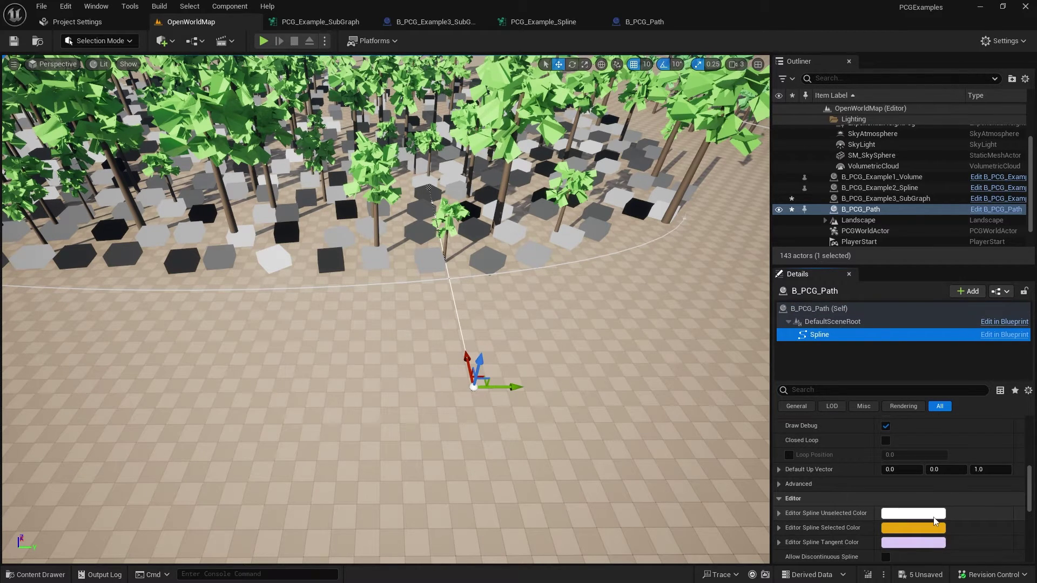
pyautogui.scroll(-3, 935, 520)
pyautogui.click(788, 500)
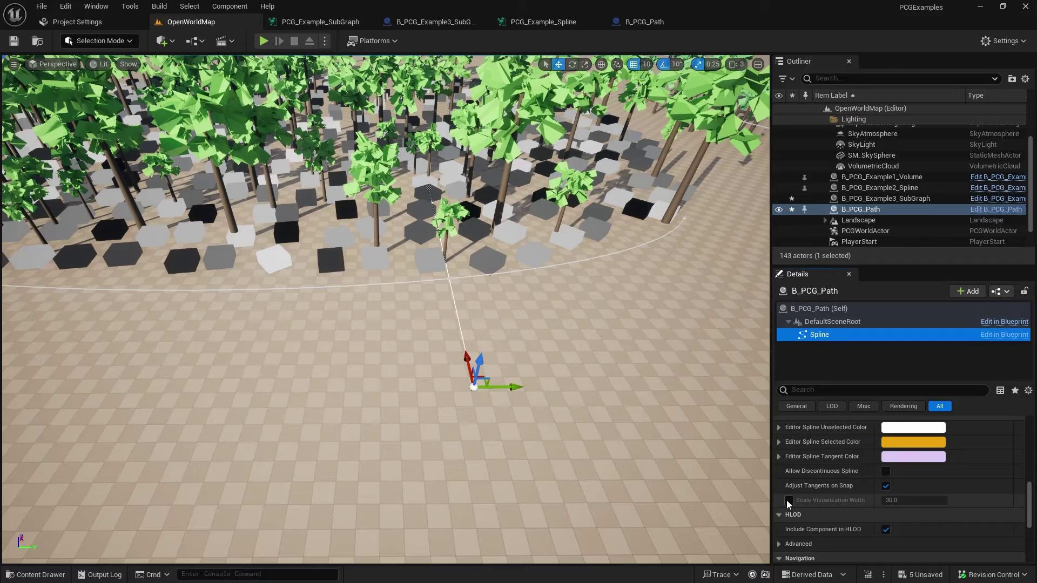
pyautogui.click(891, 500)
pyautogui.write('150')
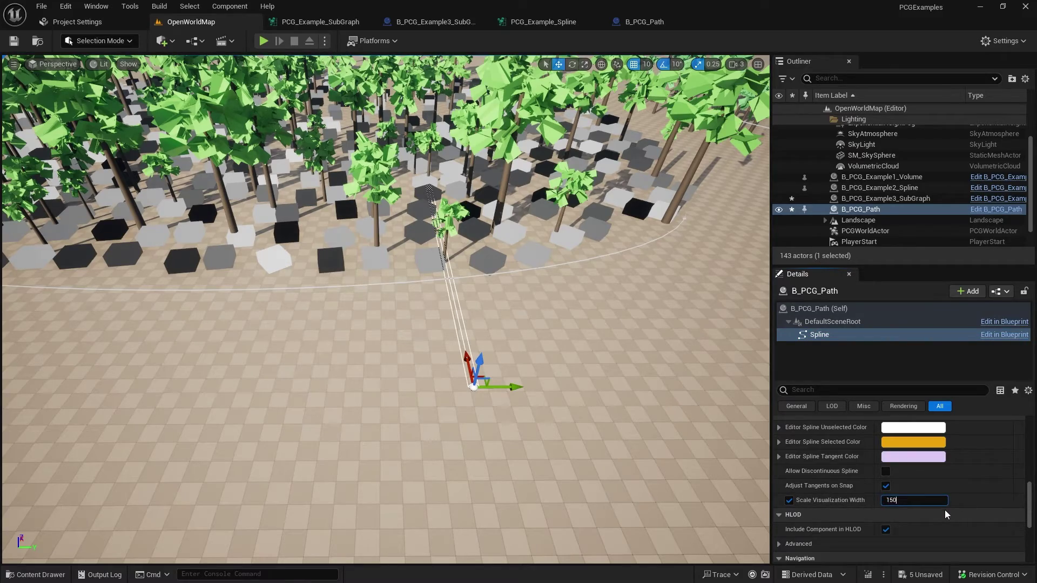
pyautogui.press('Return')
pyautogui.moveTo(386, 310); pyautogui.dragTo(475, 335, button='right')
pyautogui.moveTo(291, 356); pyautogui.dragTo(333, 378, button='right')
pyautogui.click(323, 330)
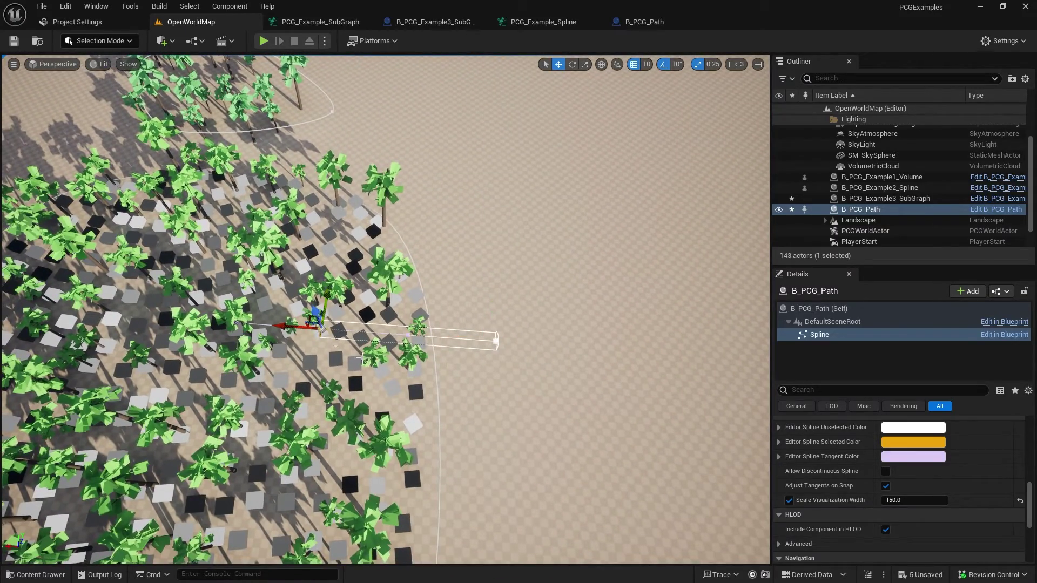
# Move the spline points so B_PCG_Path curves through the middle of the tree ring.
pyautogui.press('f')
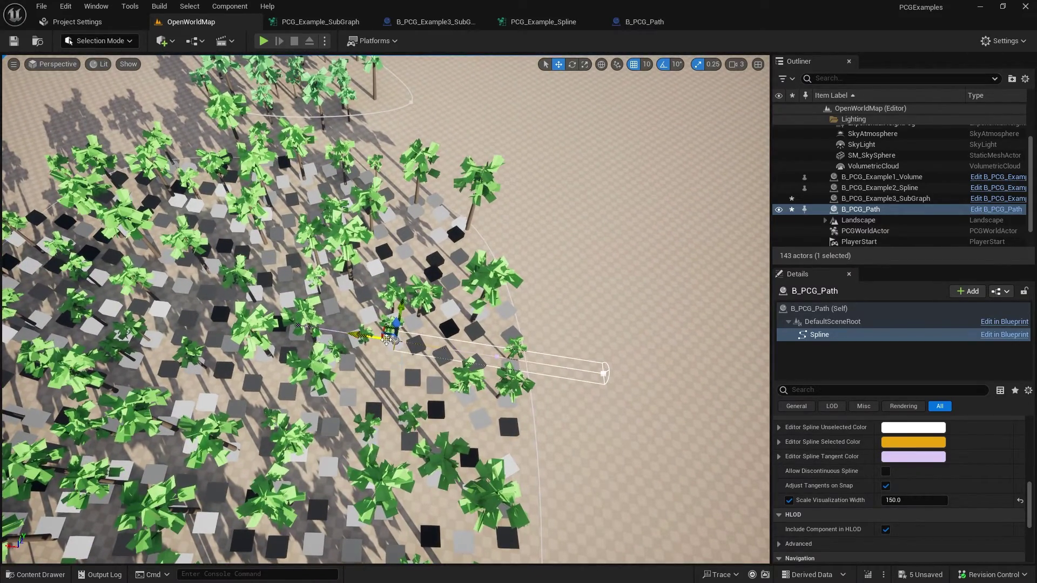
pyautogui.moveTo(383, 333); pyautogui.dragTo(557, 320, button='right')
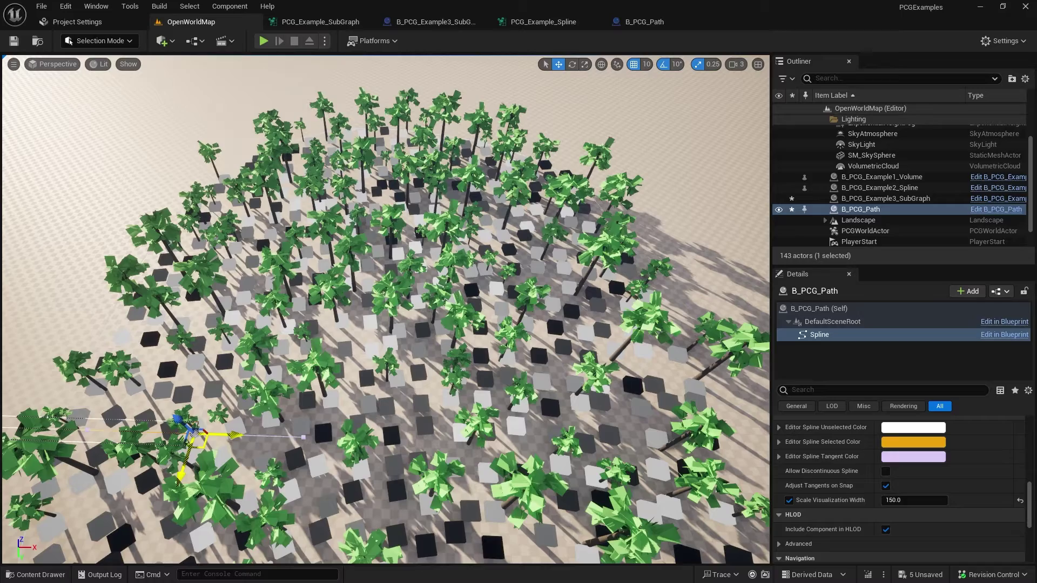
pyautogui.moveTo(202, 449); pyautogui.dragTo(334, 551)
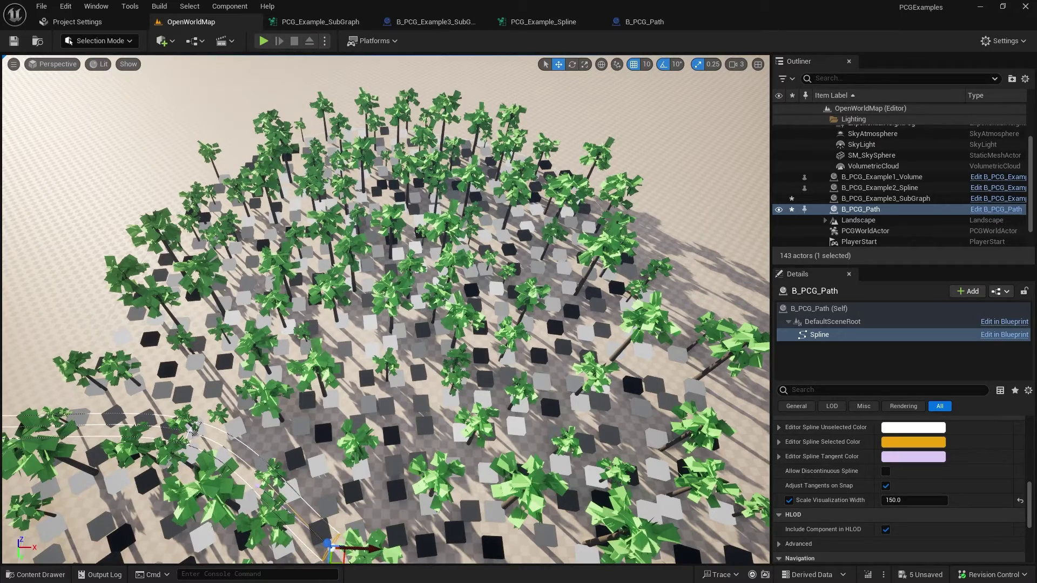
pyautogui.moveTo(345, 475); pyautogui.dragTo(349, 535, button='right')
pyautogui.moveTo(366, 412); pyautogui.dragTo(689, 325)
pyautogui.moveTo(410, 423); pyautogui.dragTo(546, 408, button='right')
pyautogui.moveTo(378, 319); pyautogui.dragTo(408, 354, button='right')
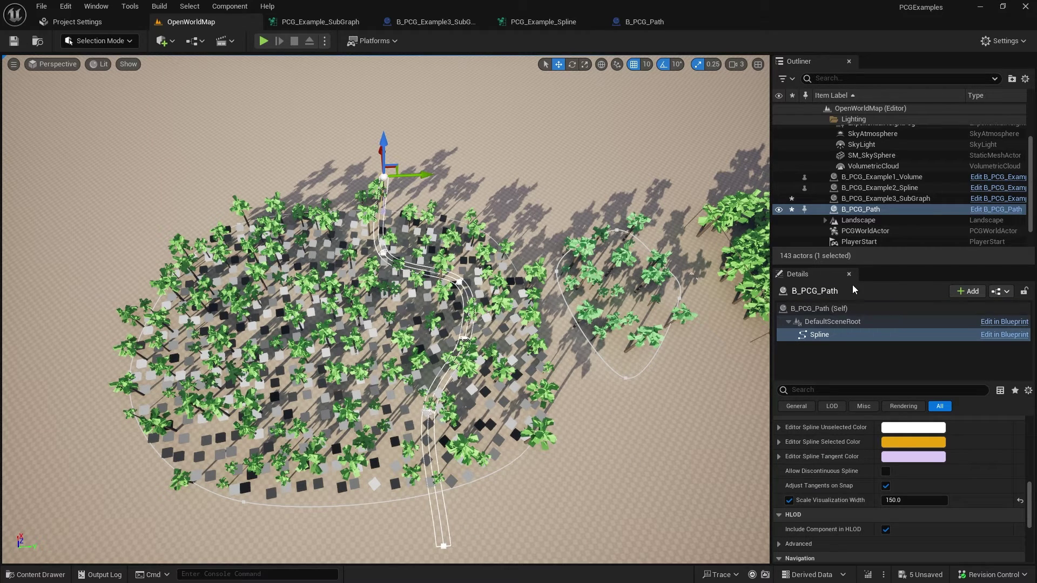
pyautogui.click(866, 198)
# Alt-drag B_PCG_Path sideways to create the duplicate B_PCG_Path2 and select it.
pyautogui.click(864, 209)
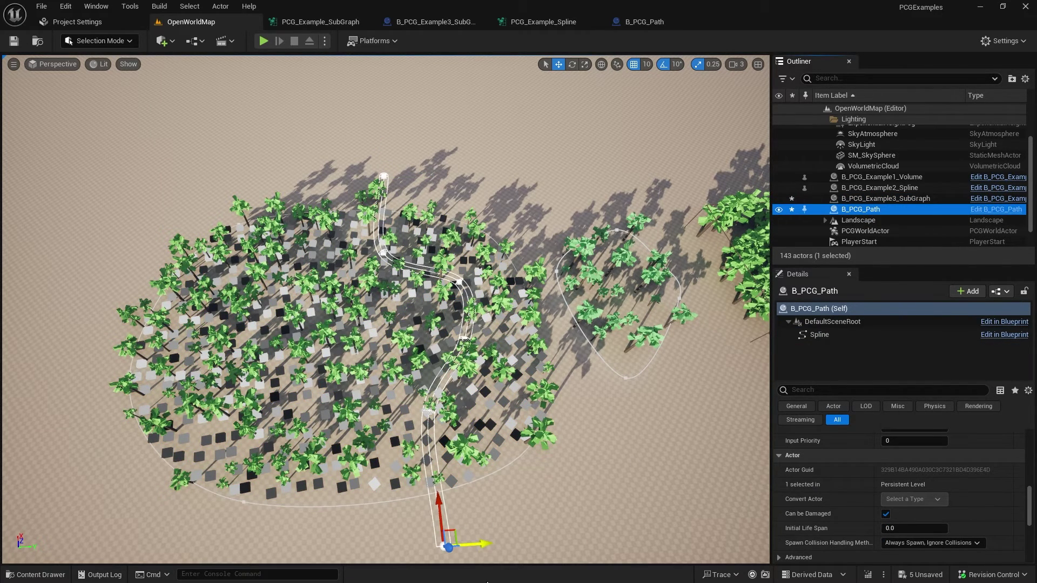
pyautogui.keyDown('alt'); pyautogui.moveTo(483, 549); pyautogui.dragTo(274, 556); pyautogui.keyUp('alt')
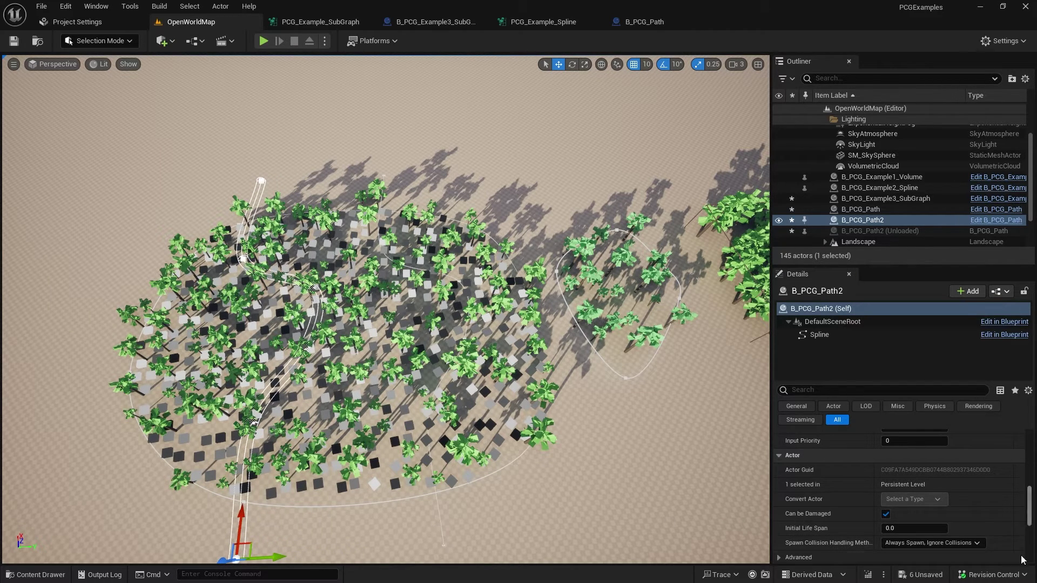
pyautogui.click(831, 308)
pyautogui.scroll(5, 967, 500)
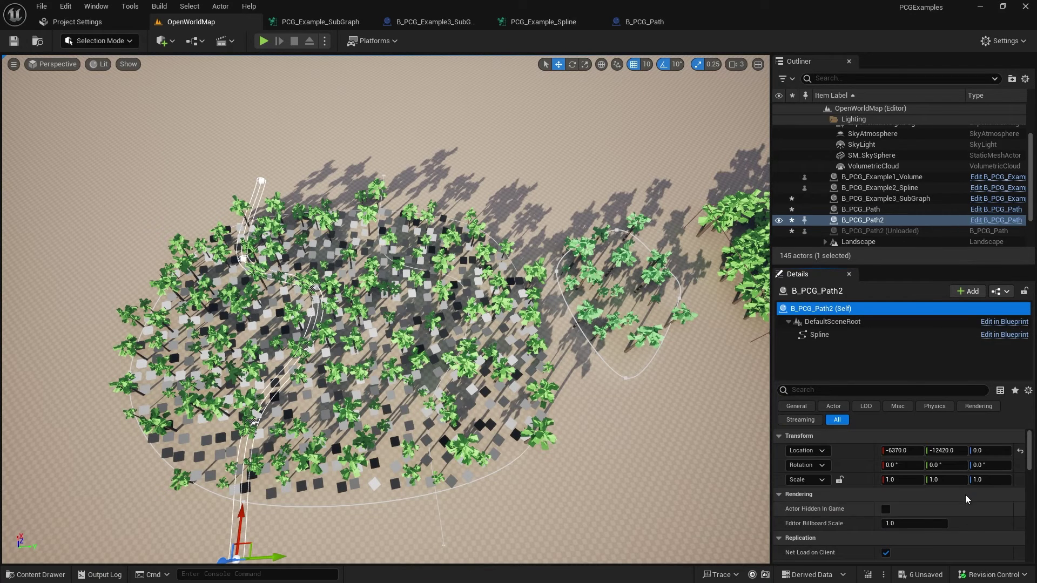
pyautogui.scroll(-5, 954, 531)
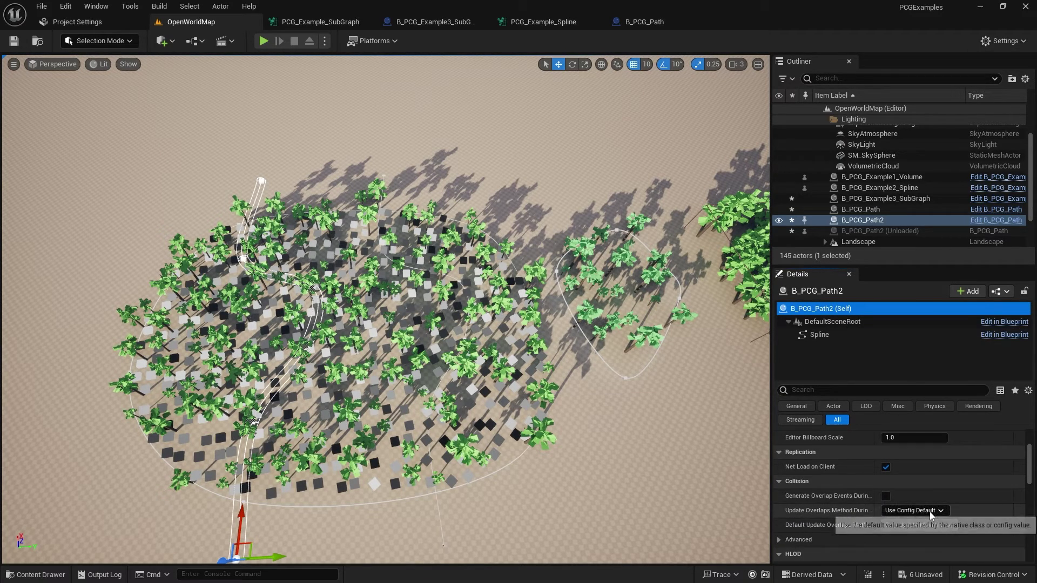
pyautogui.scroll(3, 940, 488)
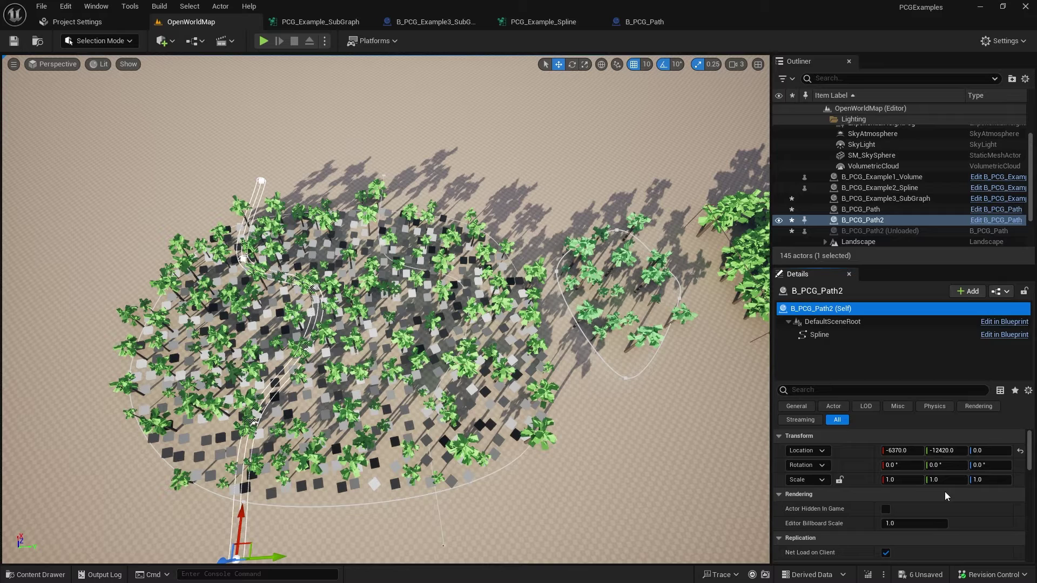
# Make PathWidth and PathWidthVector instance-editable in B_PCG_Path, then recompile.
pyautogui.click(645, 21)
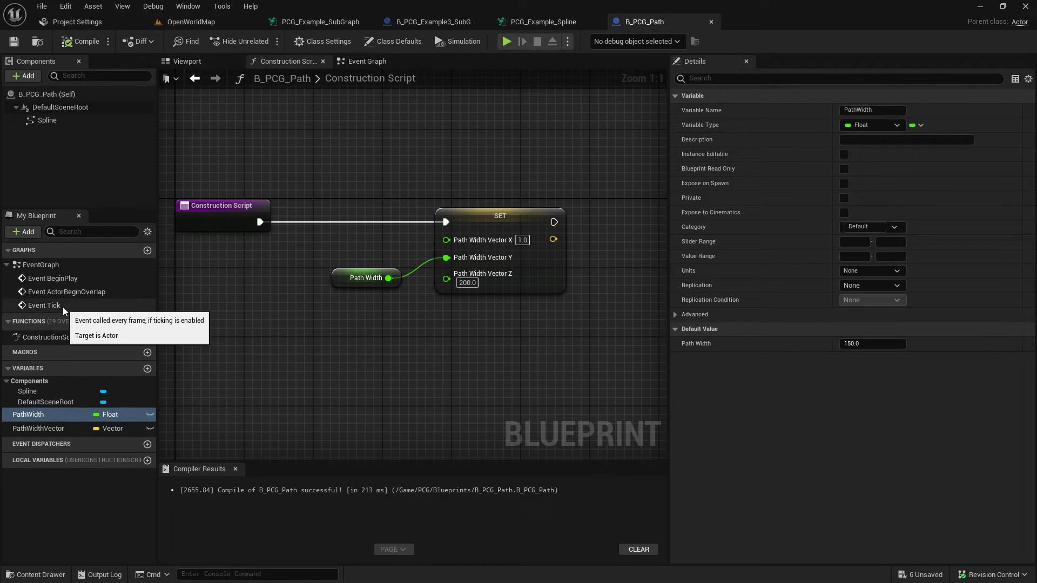
pyautogui.click(150, 415)
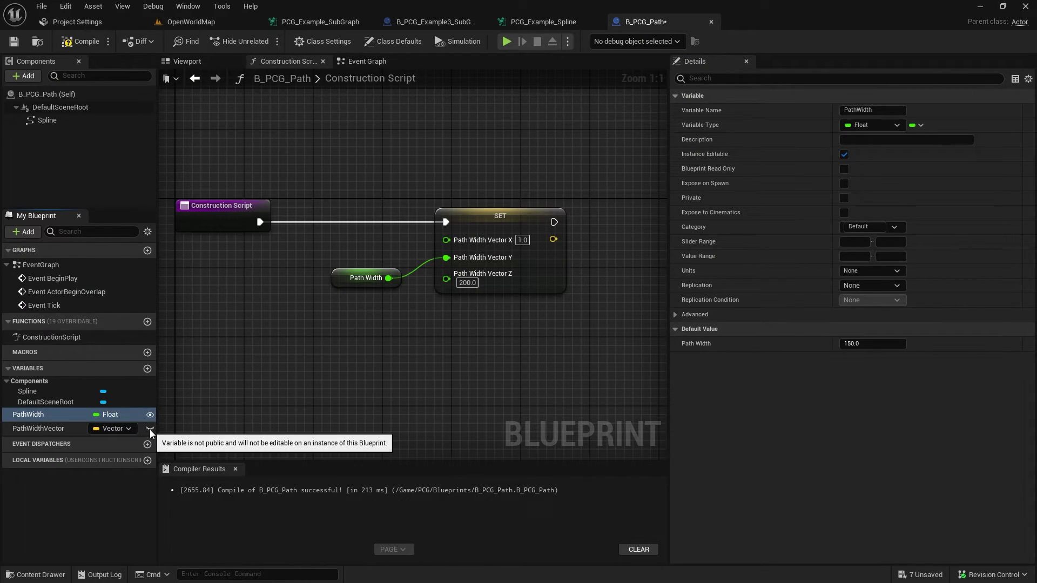
pyautogui.click(151, 429)
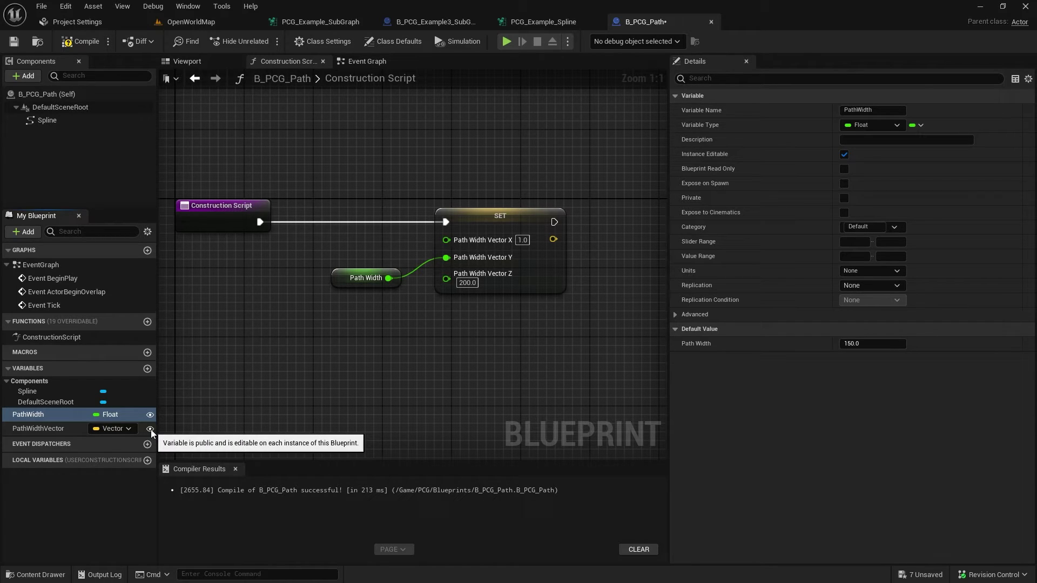
pyautogui.click(199, 22)
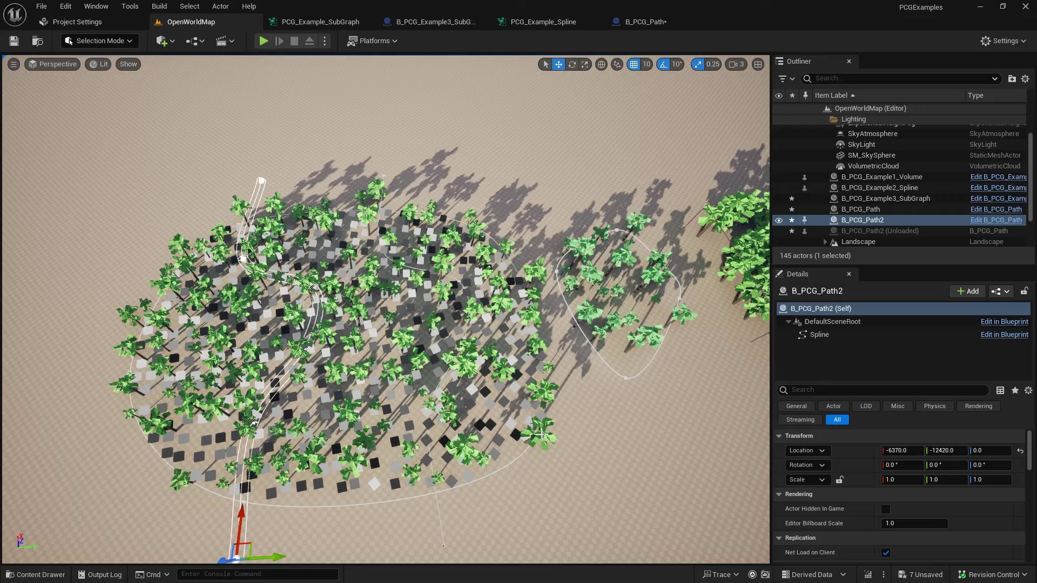
pyautogui.moveTo(541, 435); pyautogui.dragTo(518, 429, button='right')
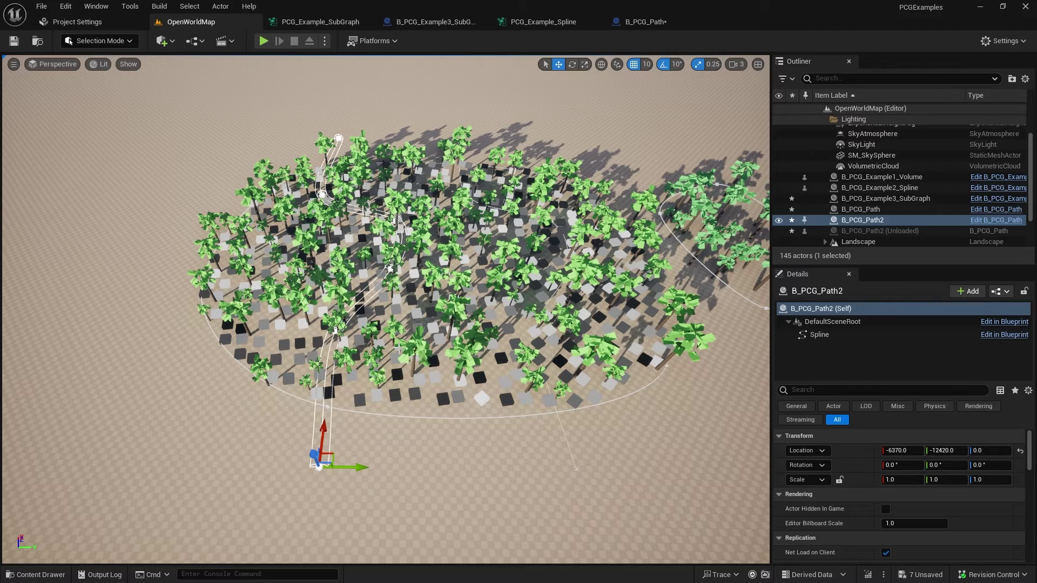
pyautogui.scroll(-1, 899, 486)
pyautogui.click(645, 22)
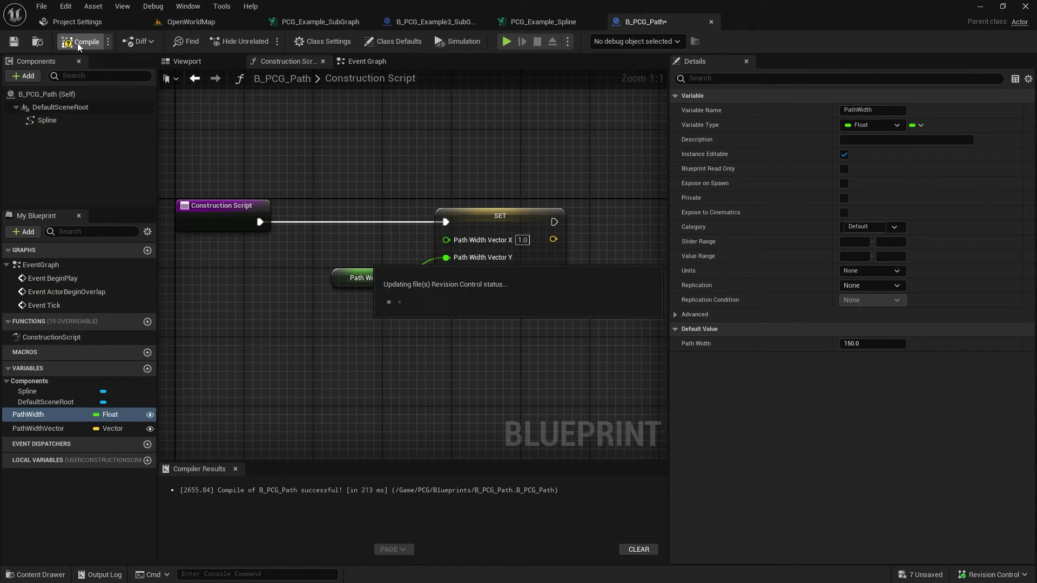
# Set B_PCG_Path2's Spline Scale Visualization Width to 250.
pyautogui.click(192, 22)
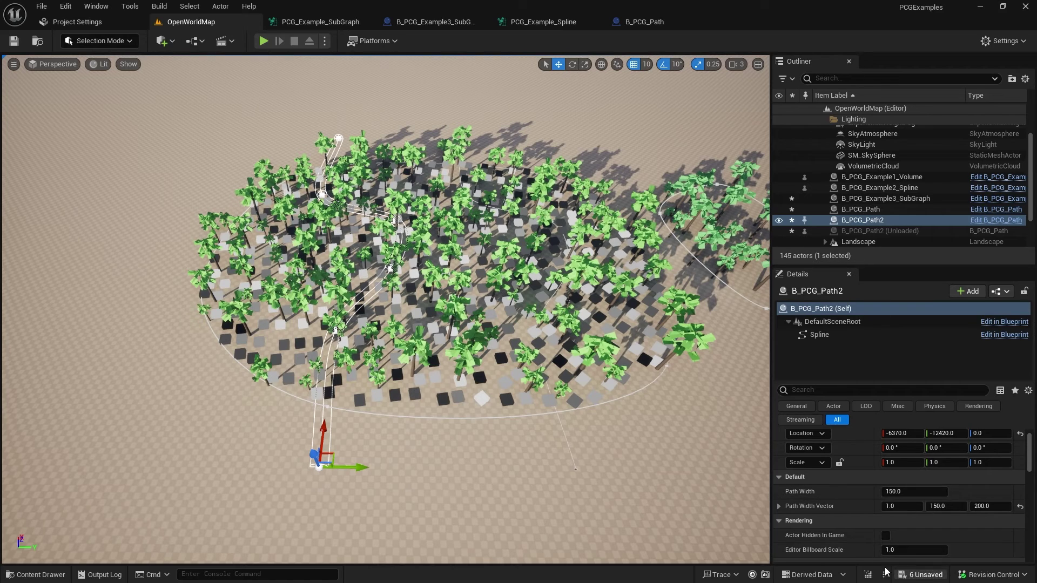
pyautogui.click(896, 491)
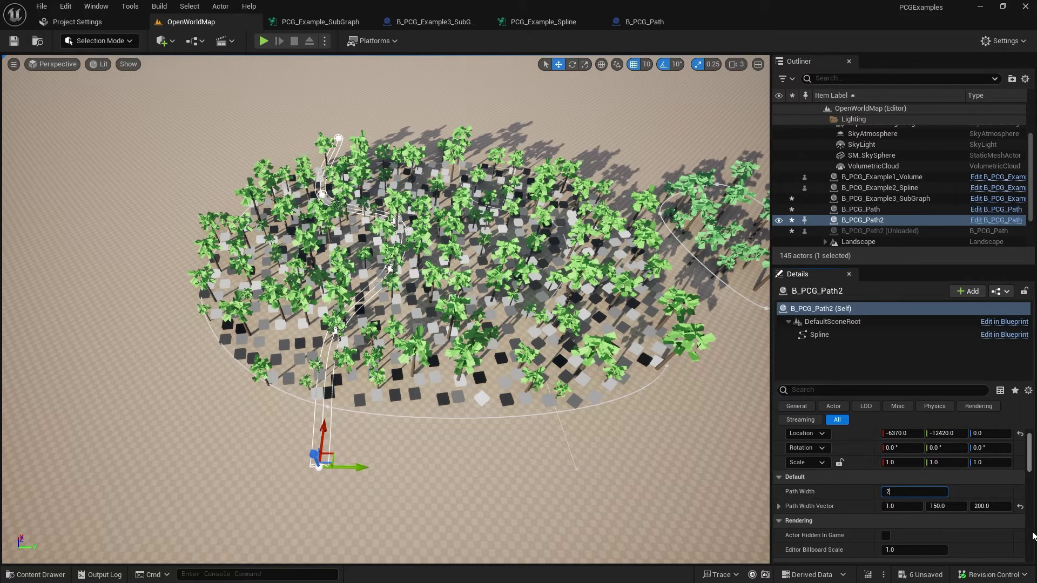
pyautogui.scroll(-5, 940, 518)
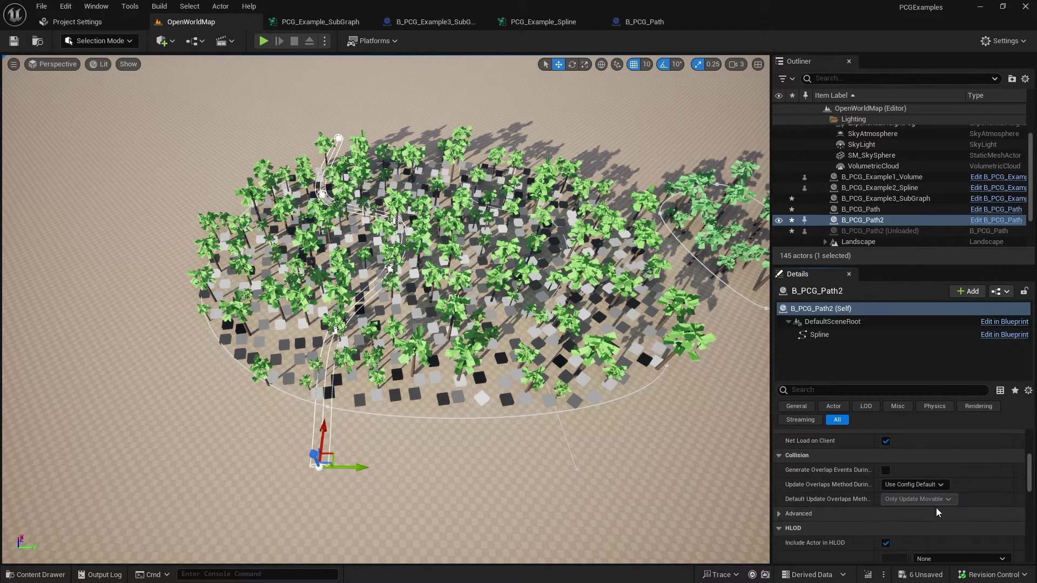
pyautogui.click(811, 335)
pyautogui.scroll(5, 967, 470)
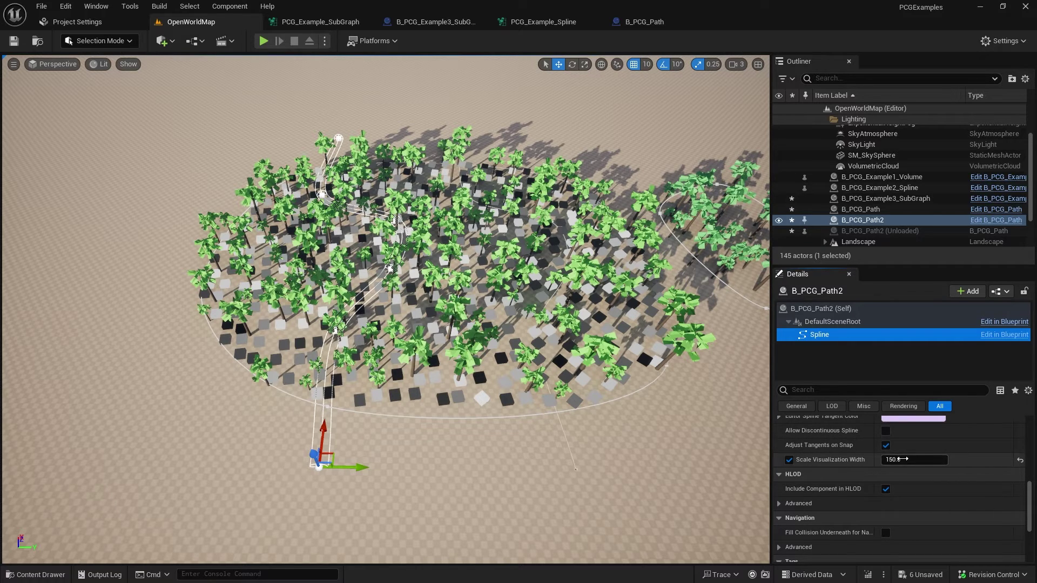
pyautogui.click(912, 459)
pyautogui.write('250')
pyautogui.press('Return')
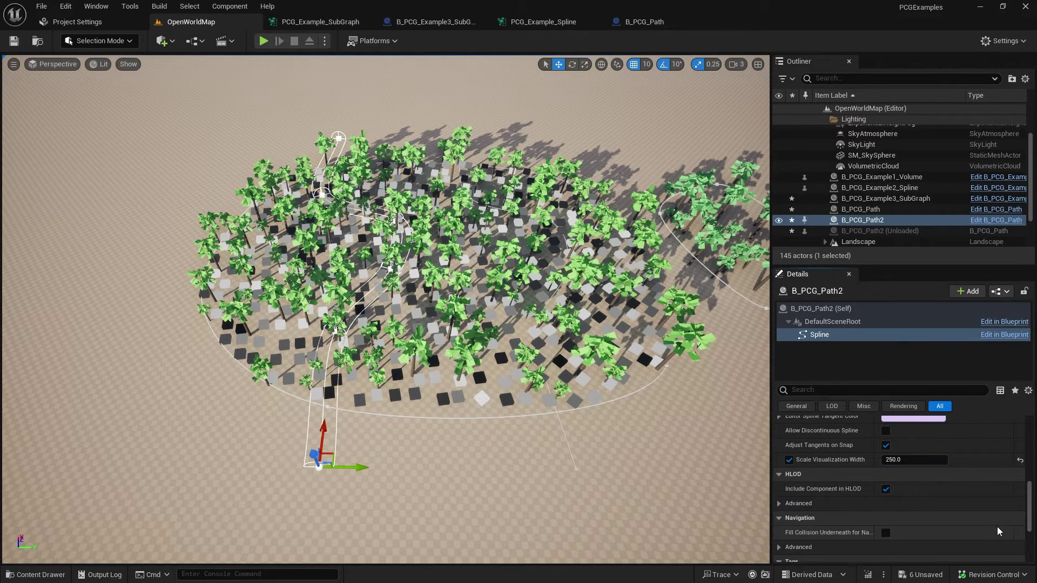
pyautogui.moveTo(243, 311); pyautogui.dragTo(259, 297, button='right')
# Move one of B_PCG_Path2's lower spline points up-left to reshape its lower curve.
pyautogui.press('w')
pyautogui.press('s')
pyautogui.press('w')
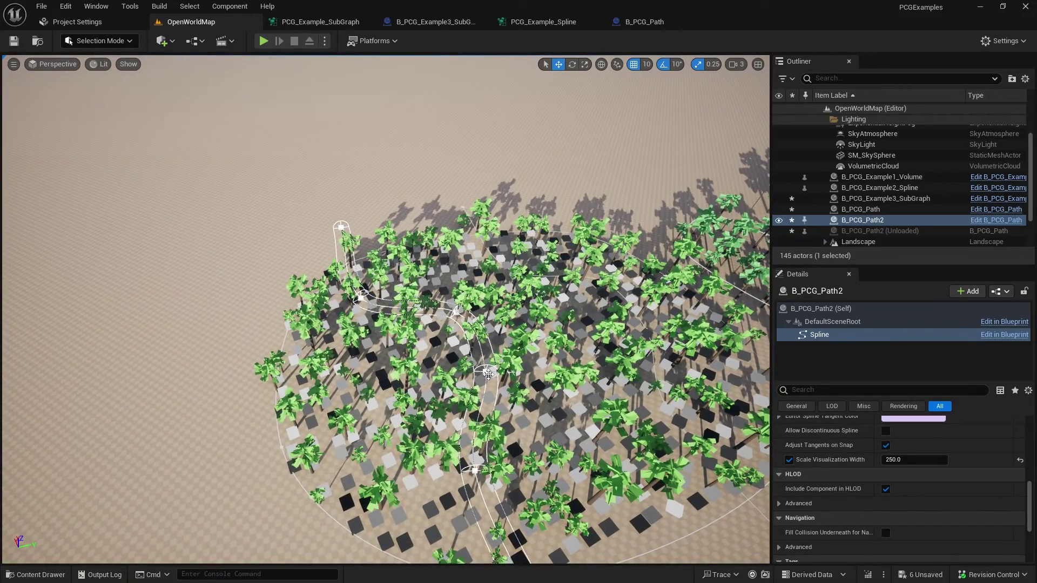
pyautogui.click(474, 470)
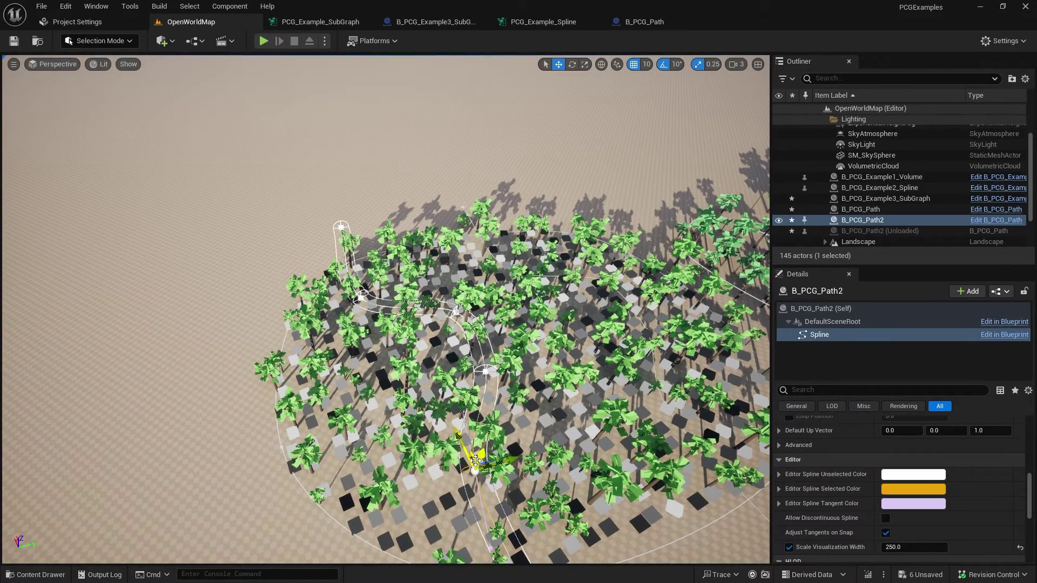
pyautogui.moveTo(444, 532); pyautogui.dragTo(318, 532, button='right')
pyautogui.press('d')
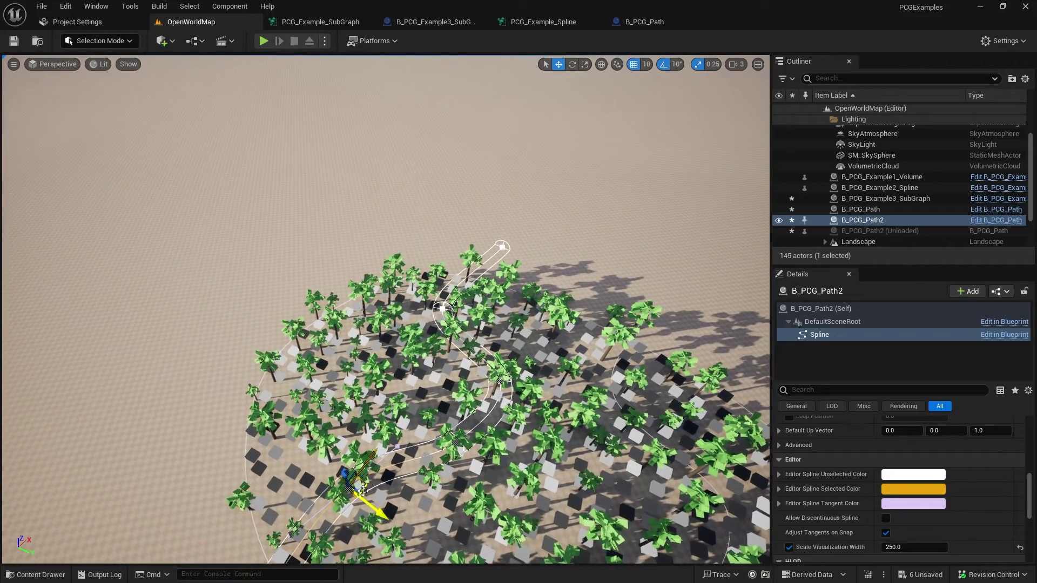
pyautogui.moveTo(363, 488); pyautogui.dragTo(348, 451)
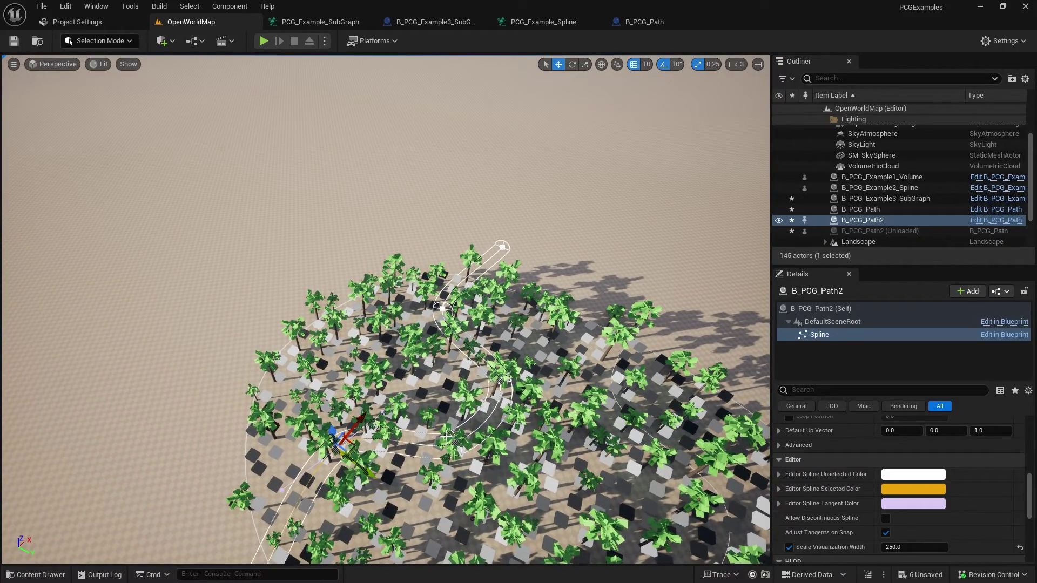
pyautogui.press('a')
pyautogui.moveTo(483, 417); pyautogui.dragTo(664, 418, button='right')
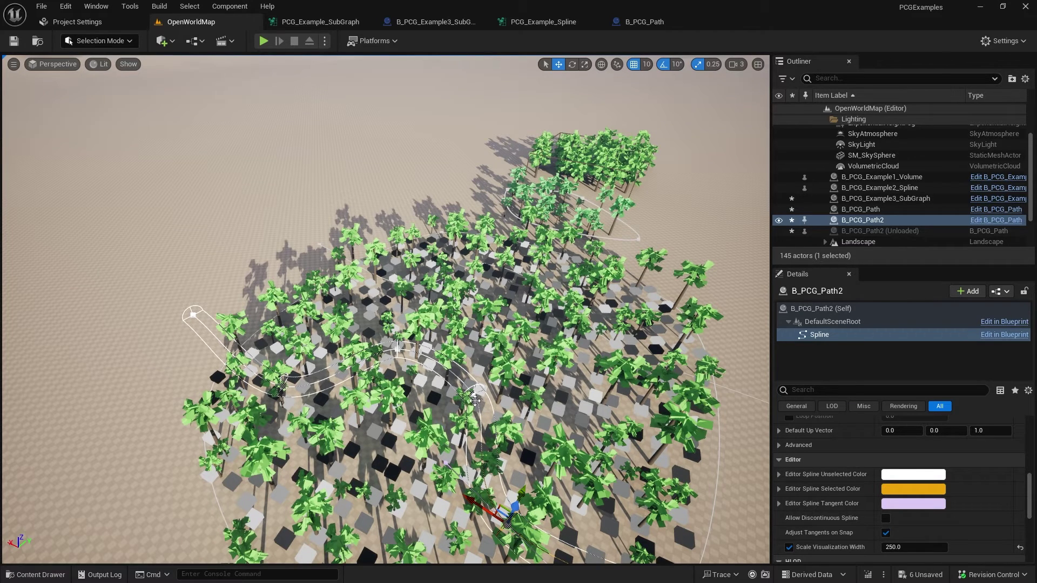
# Reposition three more B_PCG_Path2 spline points, then add B_PCG_Path to the selection.
pyautogui.click(474, 394)
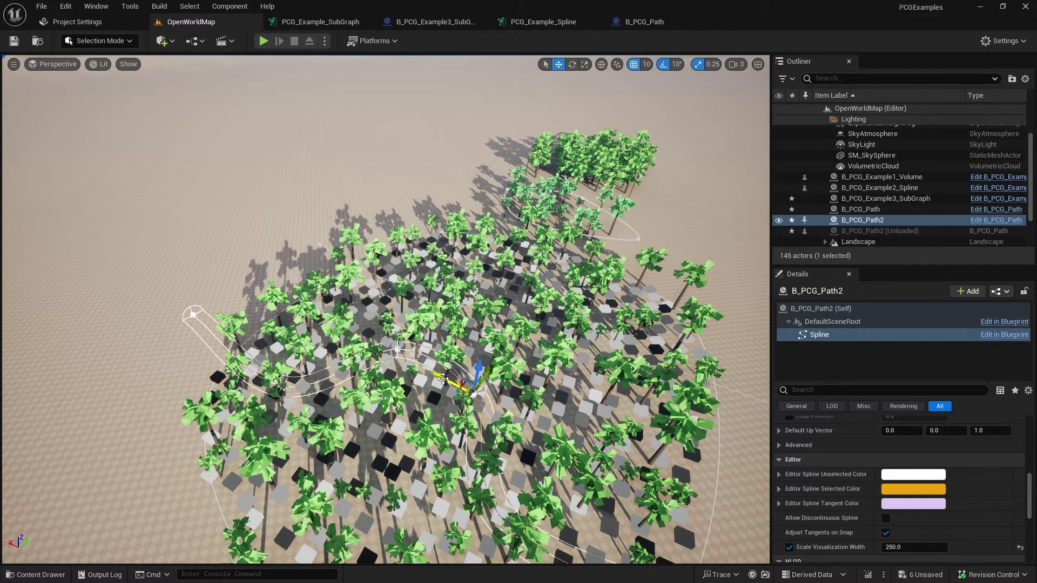
pyautogui.moveTo(443, 378); pyautogui.dragTo(478, 386)
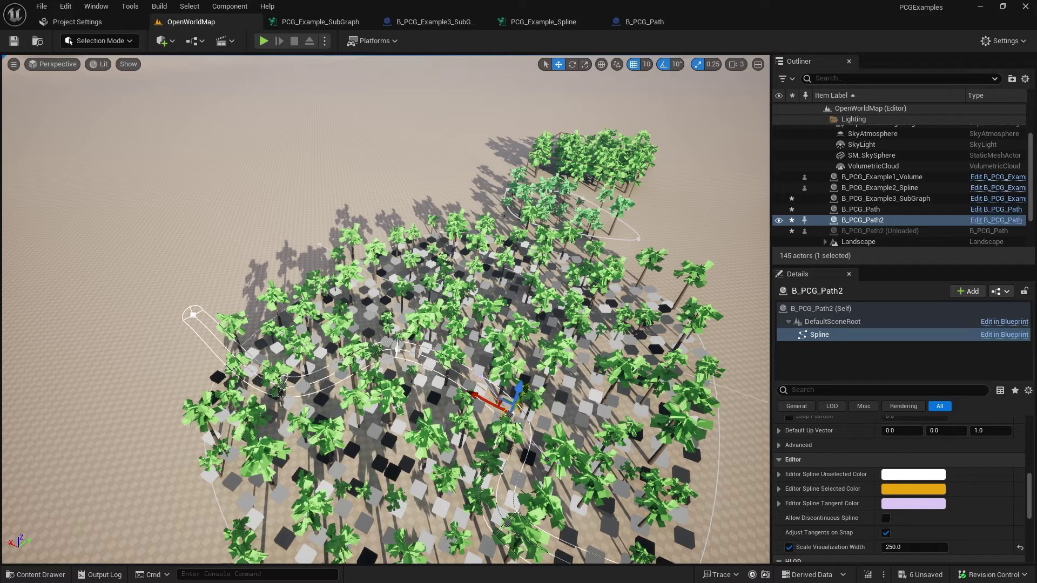
pyautogui.click(400, 348)
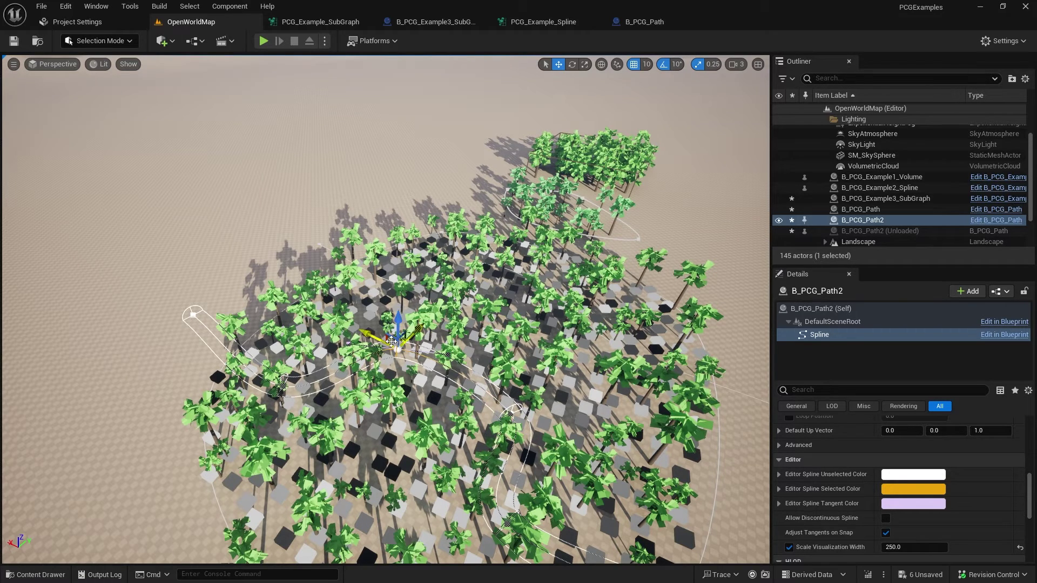
pyautogui.moveTo(392, 342); pyautogui.dragTo(305, 371)
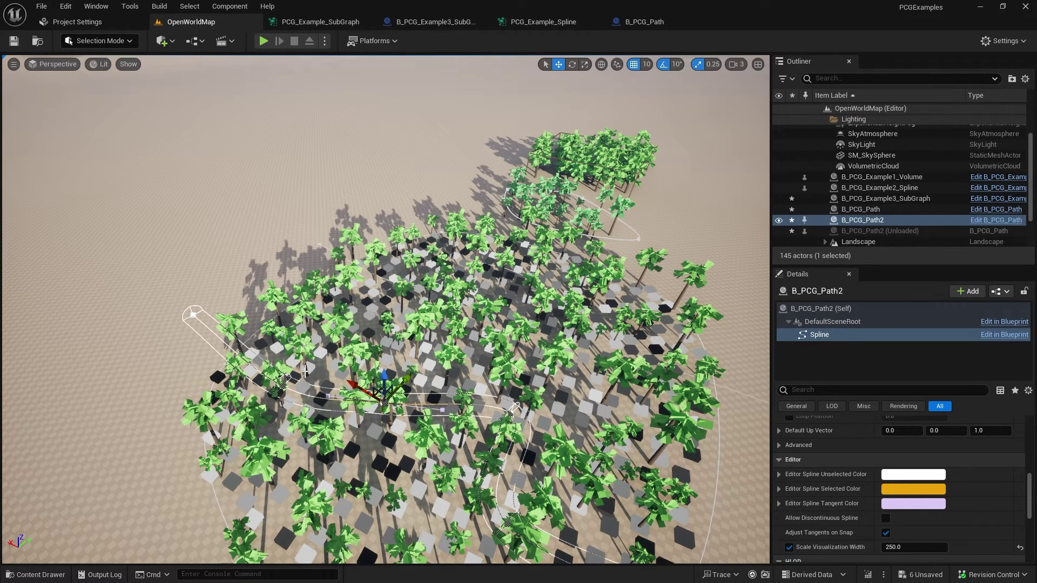
pyautogui.moveTo(396, 408); pyautogui.dragTo(502, 423, button='right')
pyautogui.click(395, 410)
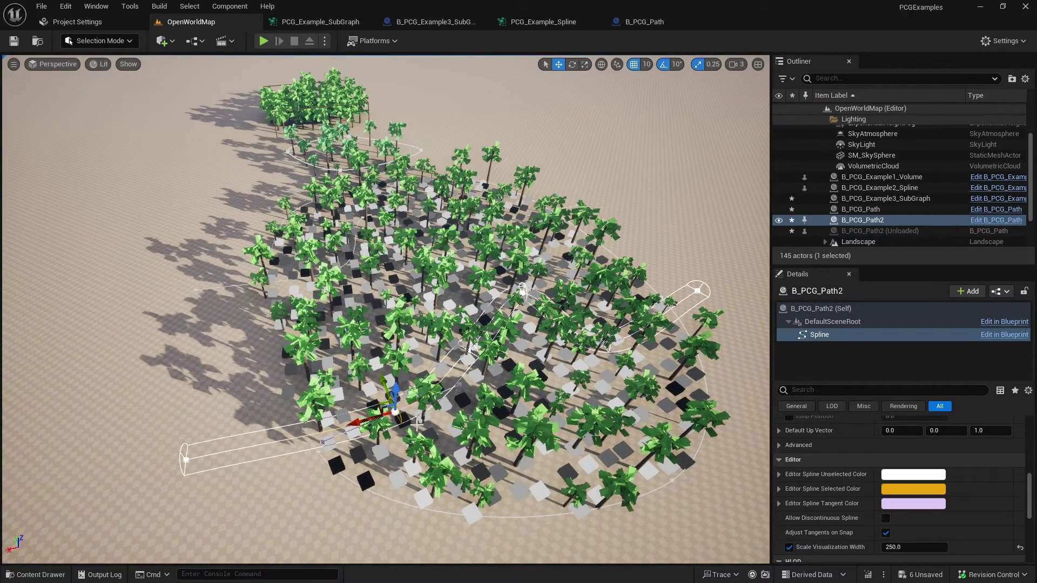
pyautogui.moveTo(382, 378); pyautogui.dragTo(357, 309)
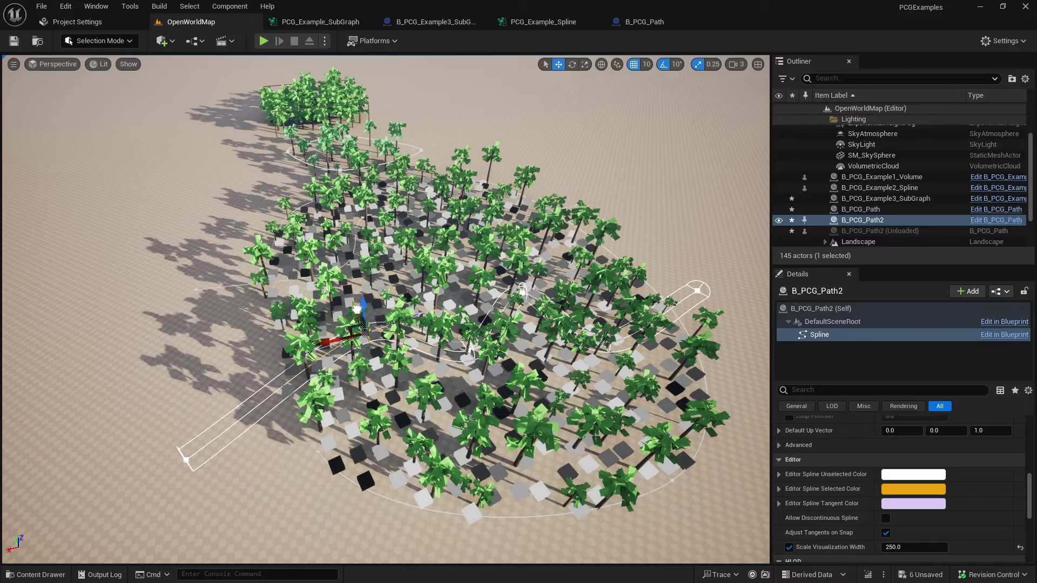
pyautogui.moveTo(357, 309); pyautogui.dragTo(135, 313, button='right')
pyautogui.press('a')
pyautogui.moveTo(550, 435); pyautogui.dragTo(549, 436, button='right')
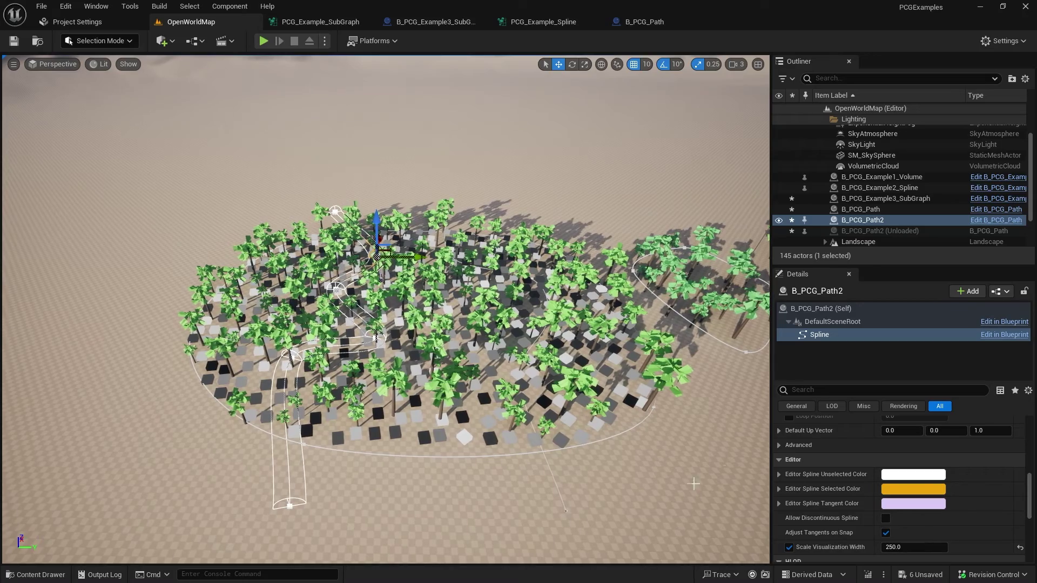
pyautogui.keyDown('ctrl'); pyautogui.click(873, 211); pyautogui.keyUp('ctrl')
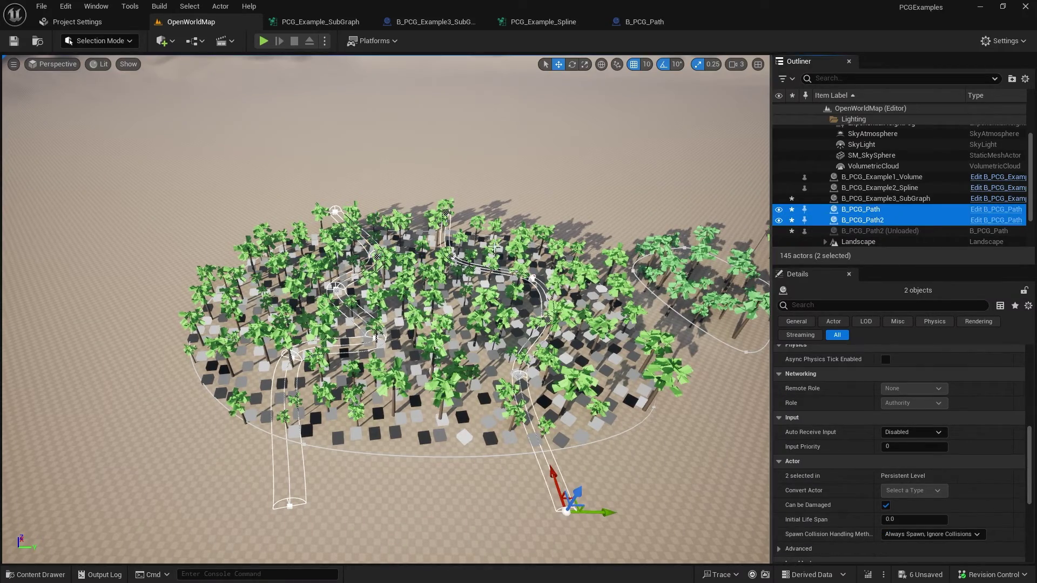
# Browse the Content Drawer to PCG > Subgraphs, showing PCG_Example_Spline and PCG_Example_Volume.
pyautogui.press('a')
pyautogui.moveTo(495, 249); pyautogui.dragTo(554, 267, button='right')
pyautogui.press('w')
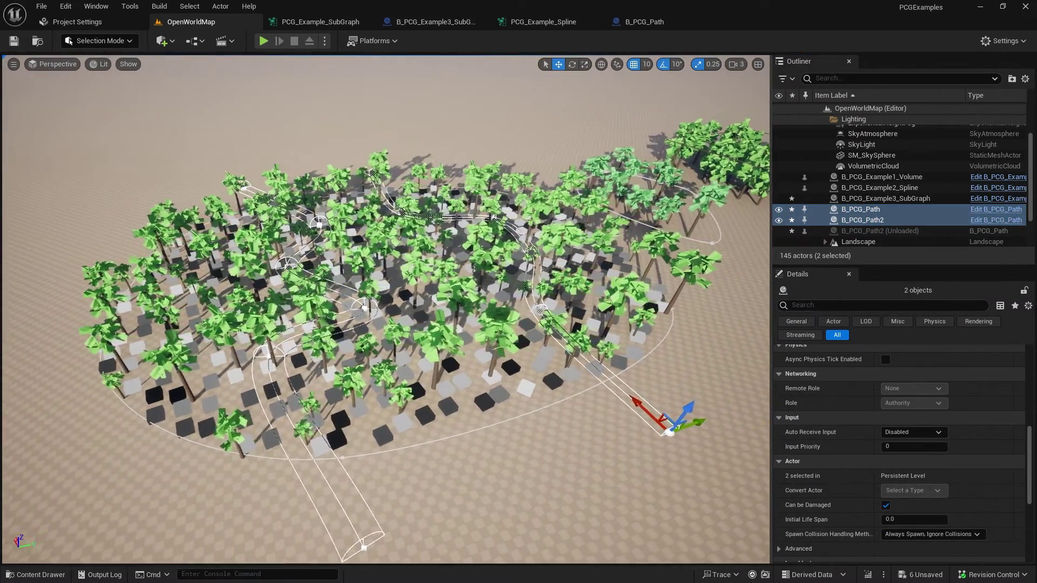
pyautogui.moveTo(558, 320); pyautogui.dragTo(558, 321, button='right')
pyautogui.press('d')
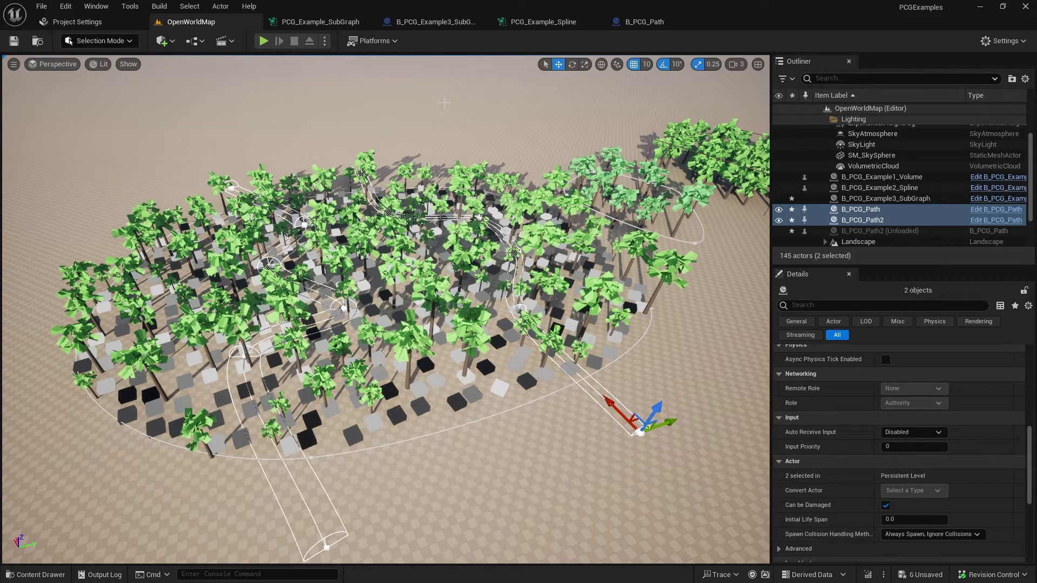
pyautogui.hotkey('ctrl', 'space')
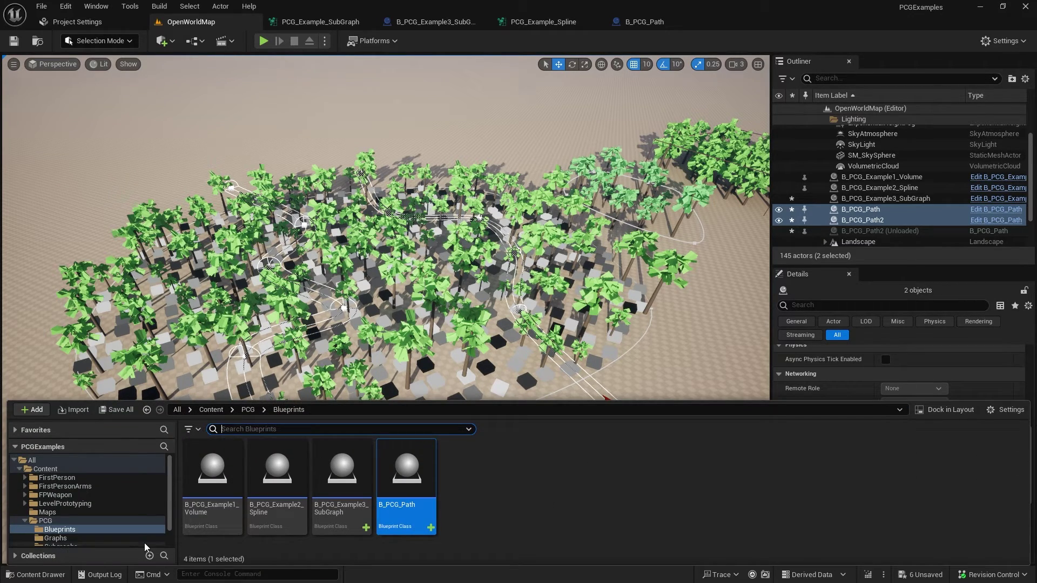
pyautogui.scroll(-1, 145, 540)
pyautogui.click(74, 526)
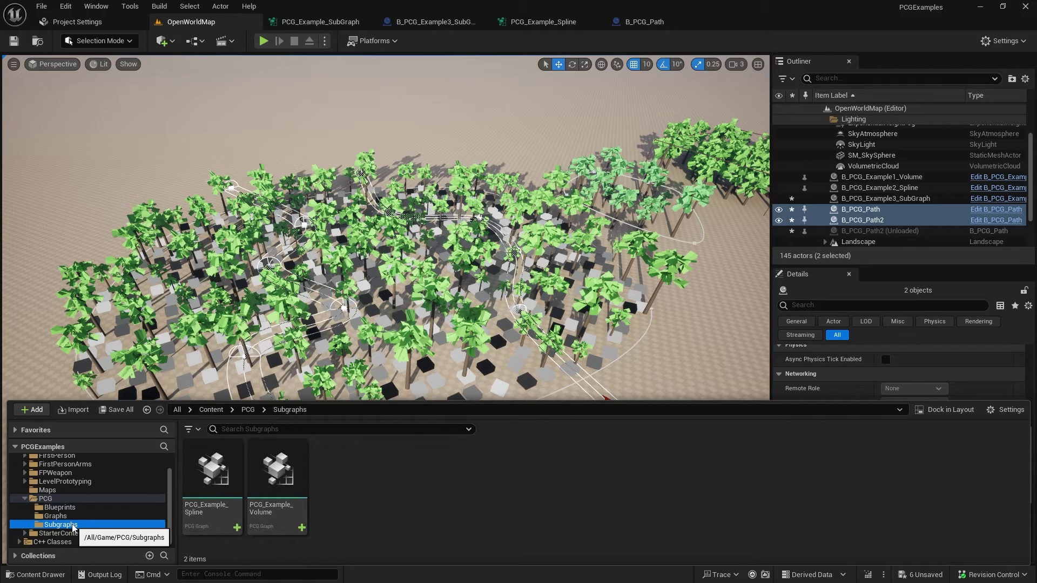
pyautogui.click(420, 525)
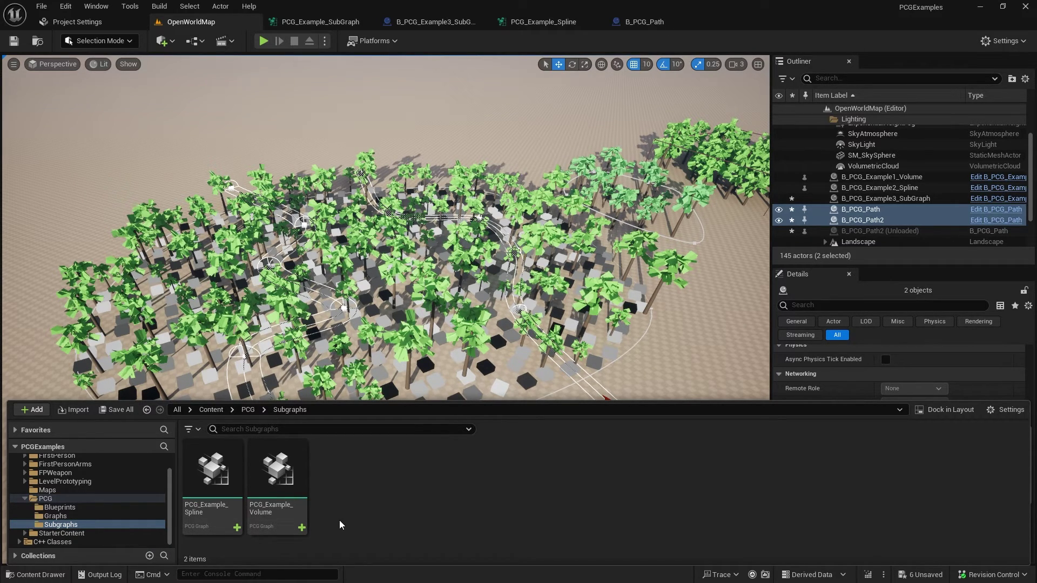
# In the B_PCG_Path blueprint's class defaults, add the actor tag PCGPath.
pyautogui.click(662, 22)
pyautogui.click(48, 95)
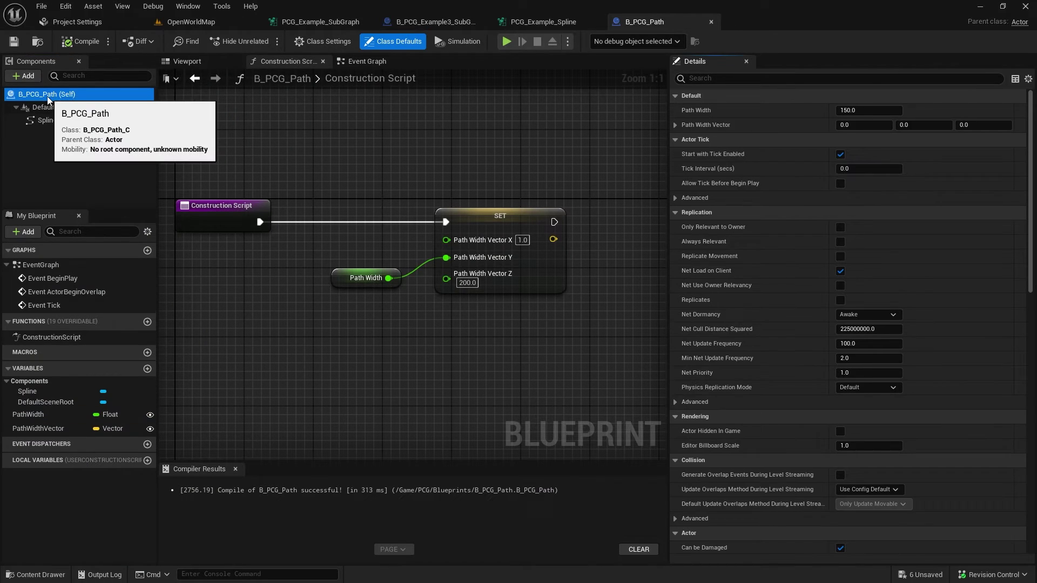
pyautogui.click(741, 77)
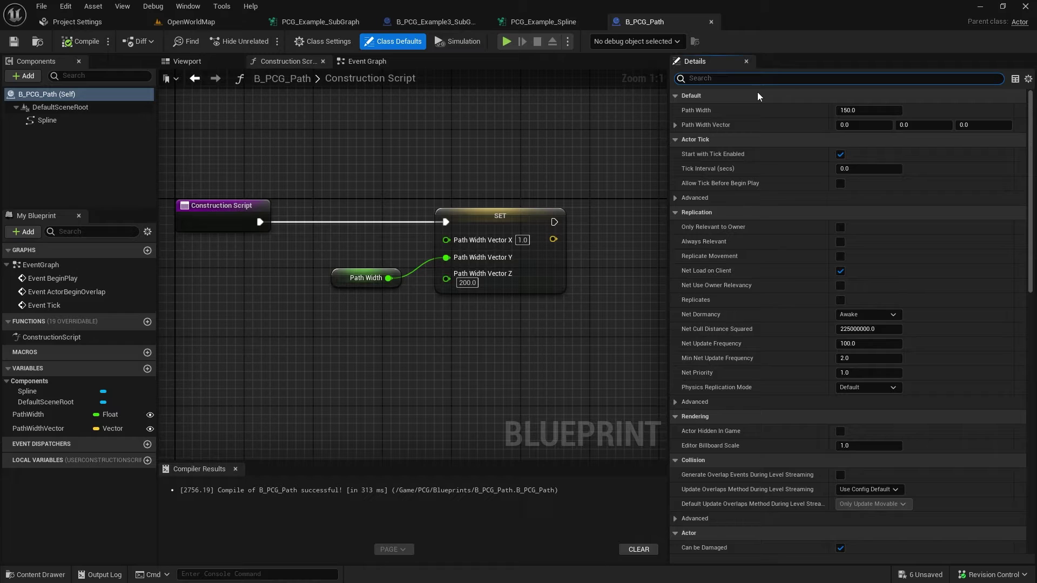
pyautogui.write('tag')
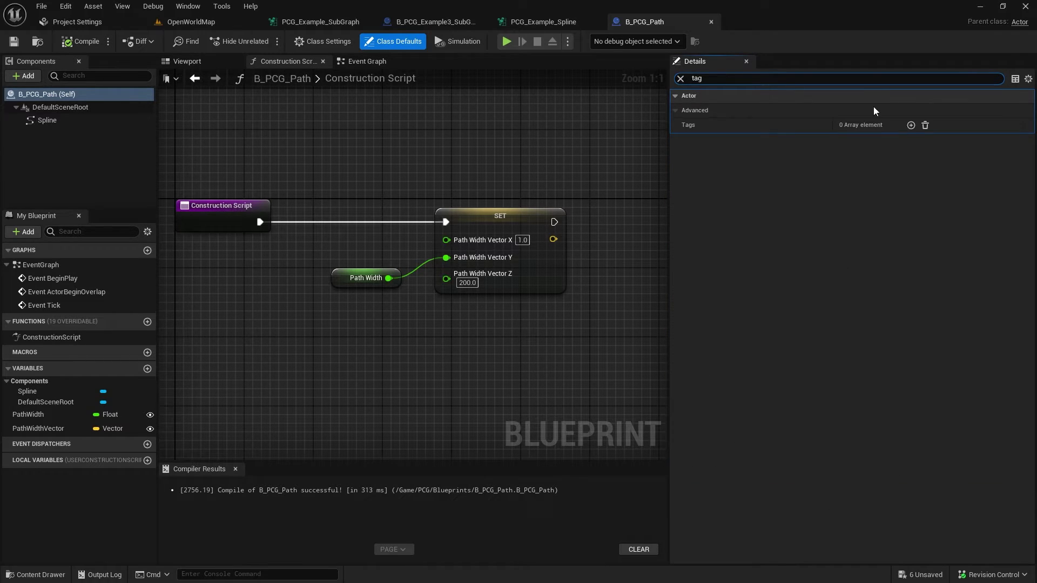
pyautogui.click(911, 125)
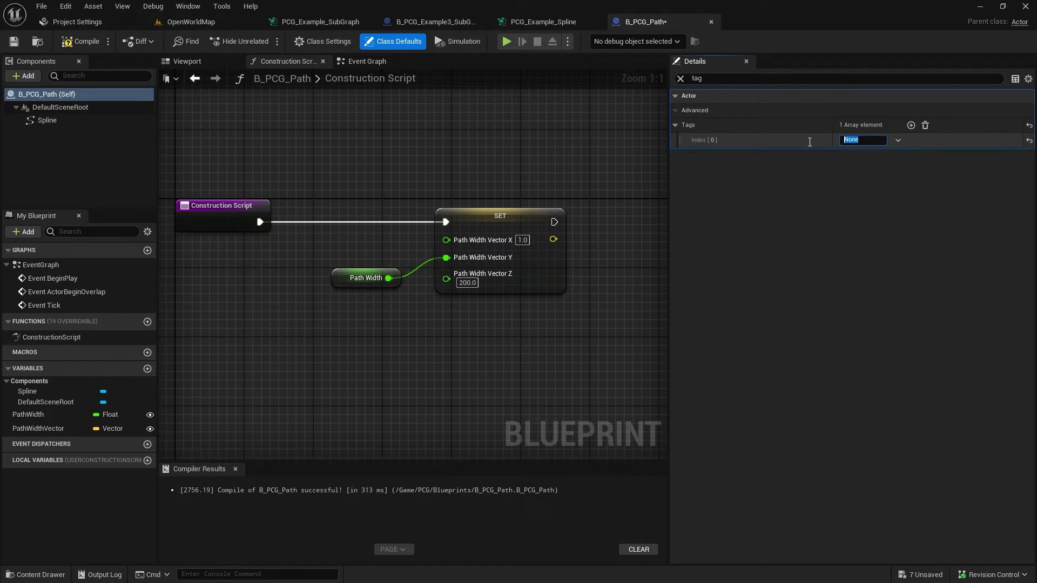
pyautogui.write('PCGPath')
pyautogui.press('Return')
pyautogui.click(753, 226)
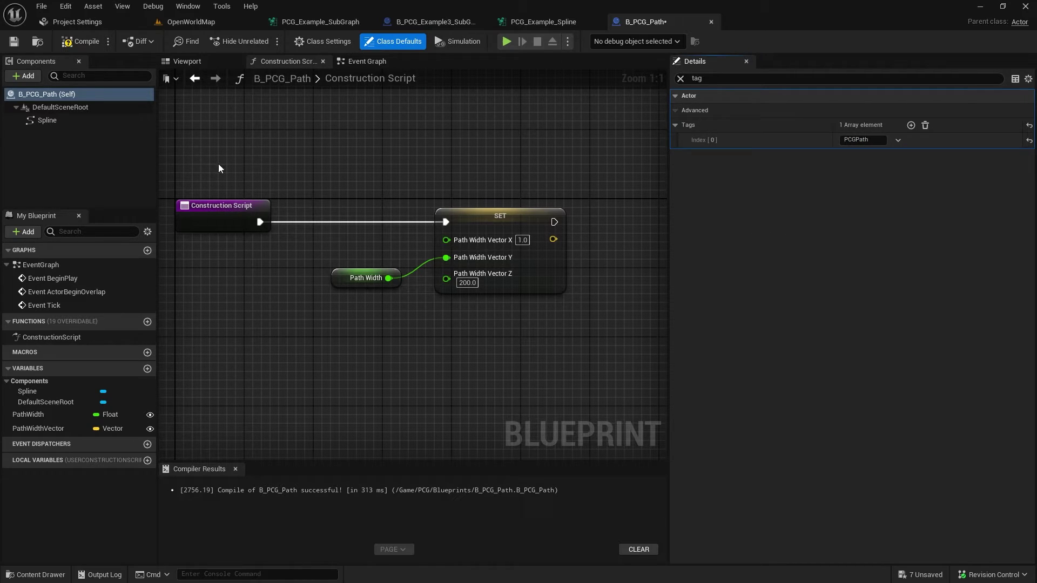
# Check the spline component's and actor's tags, then compile B_PCG_Path.
pyautogui.click(48, 120)
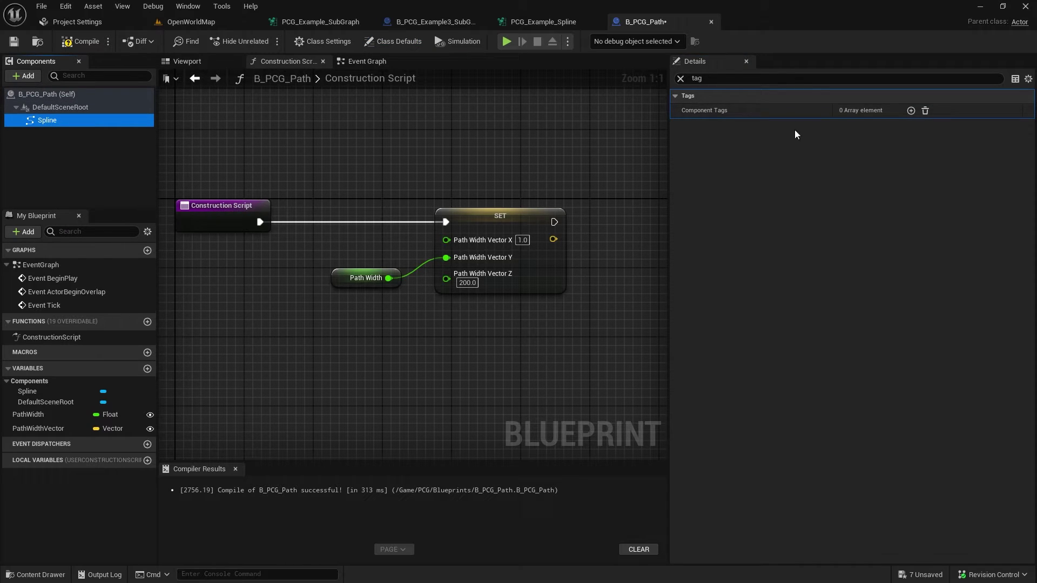
pyautogui.click(54, 98)
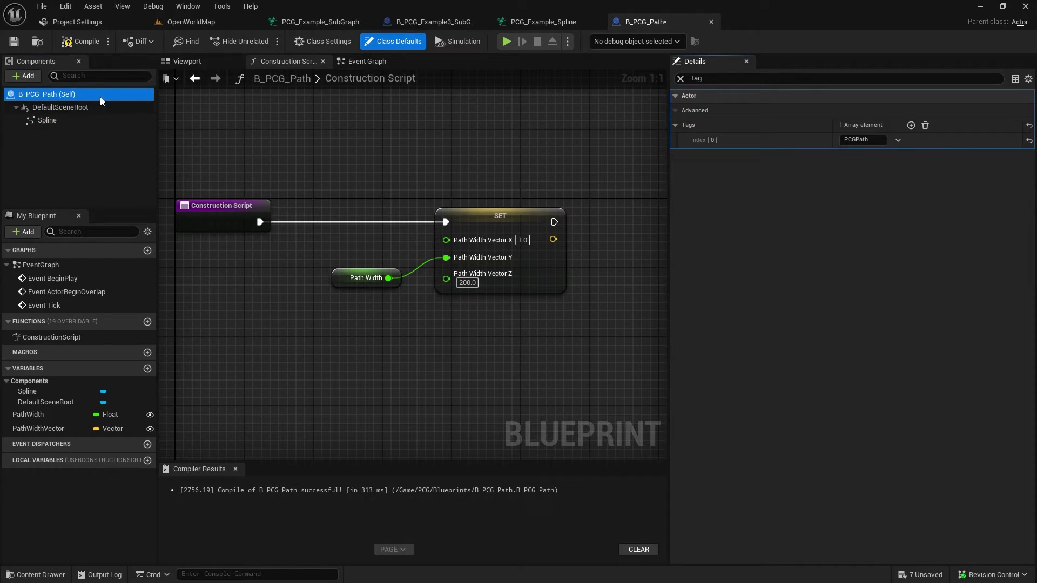
pyautogui.click(923, 235)
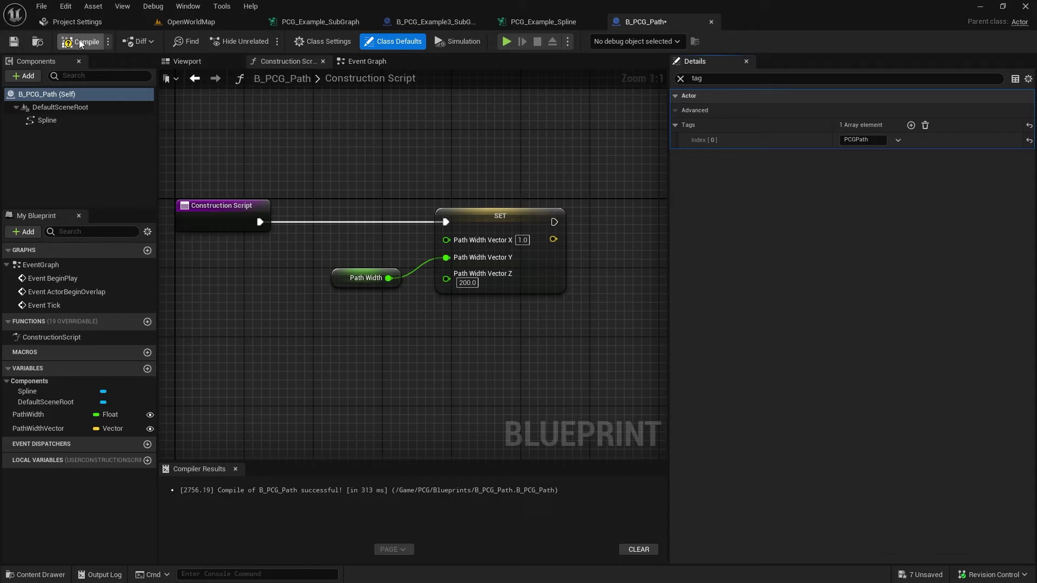
pyautogui.click(79, 42)
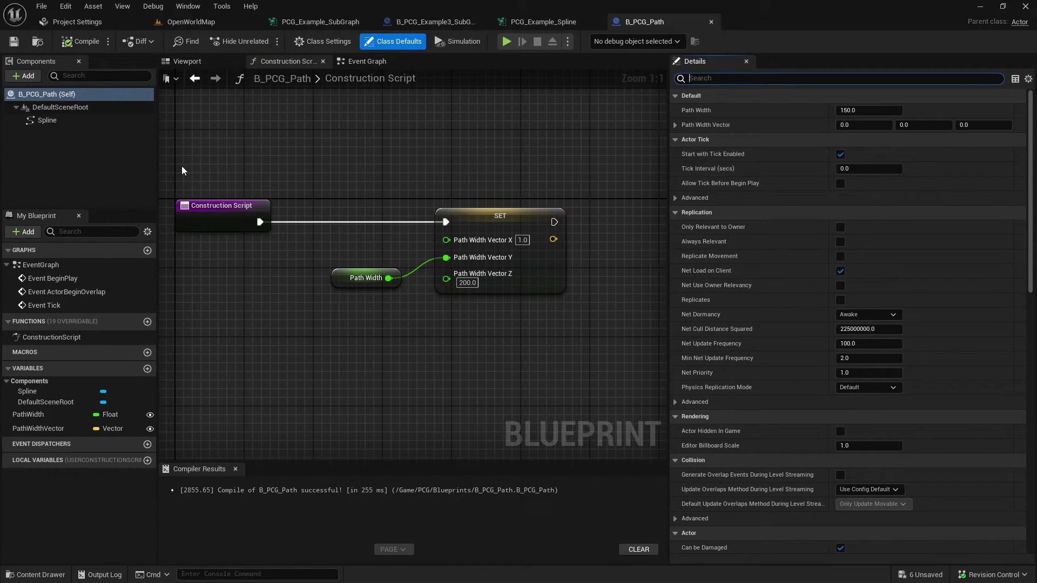
# From the OpenWorldMap Content Drawer, add a PCG Graph asset named PCG_Sub_RemovePaths.
pyautogui.click(206, 22)
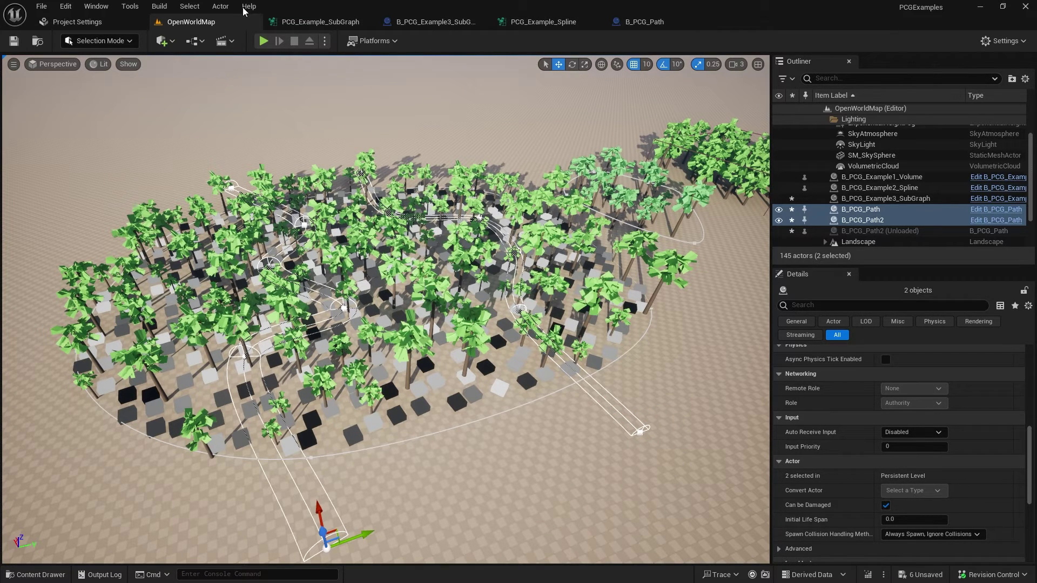
pyautogui.hotkey('ctrl', 'space')
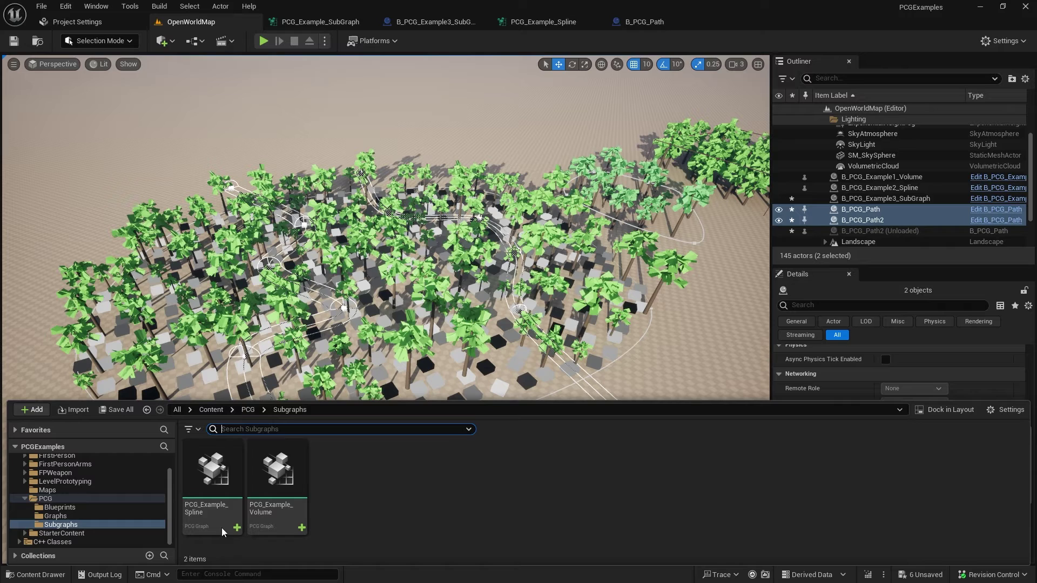
pyautogui.rightClick(395, 510)
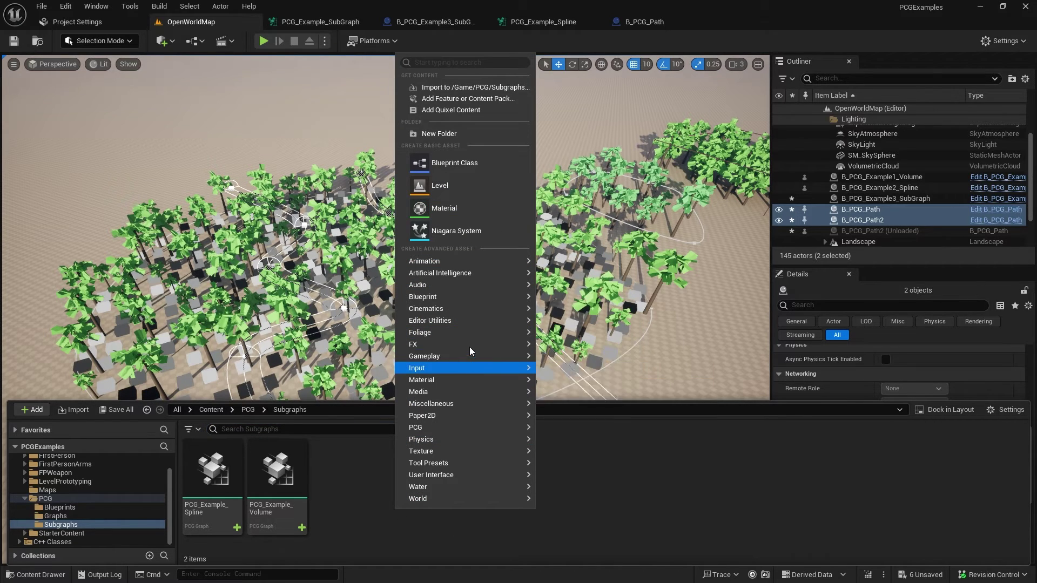
pyautogui.moveTo(466, 343)
pyautogui.moveTo(462, 400)
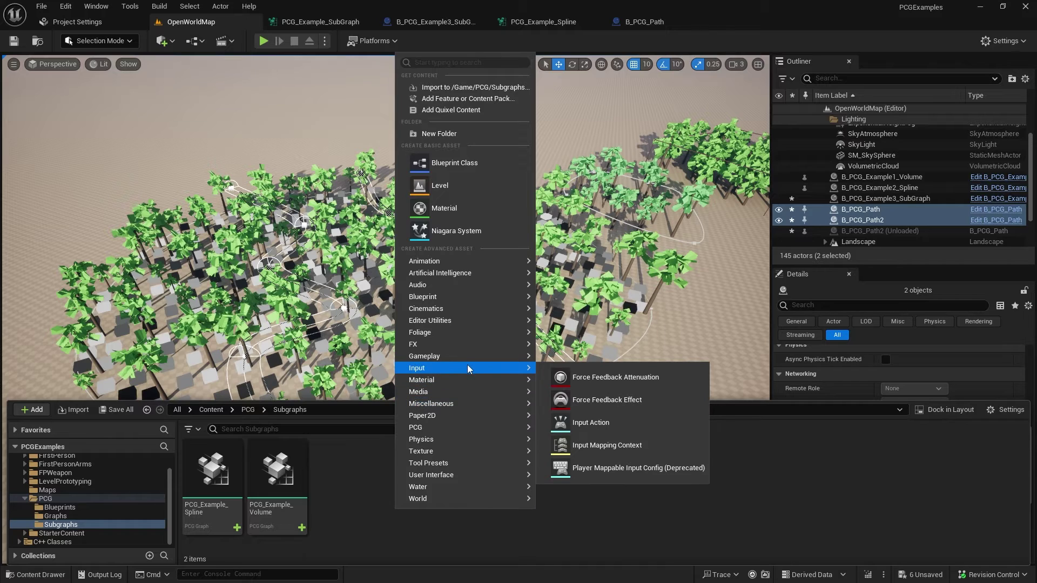
pyautogui.moveTo(462, 428)
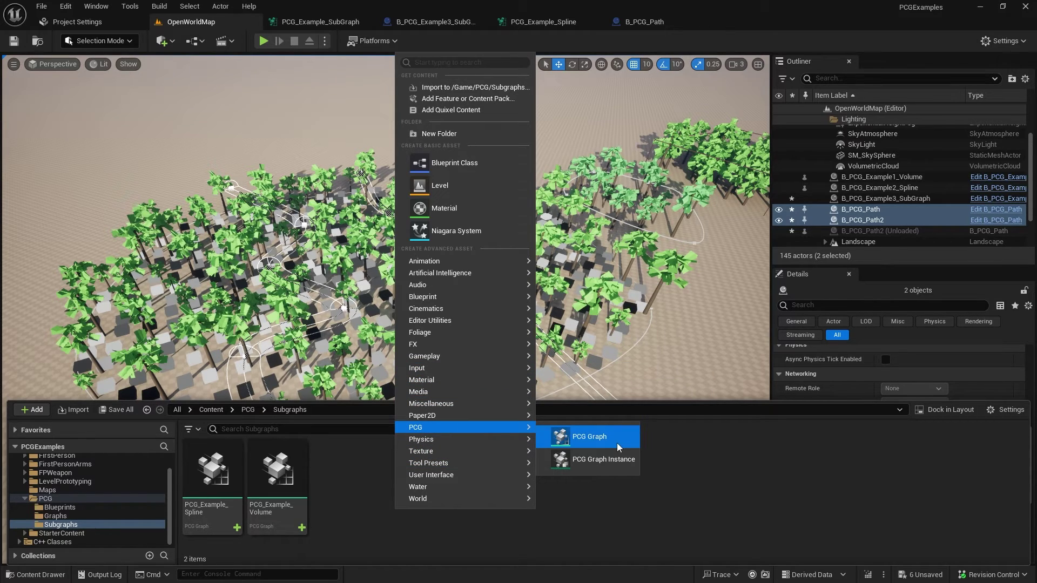
pyautogui.click(598, 438)
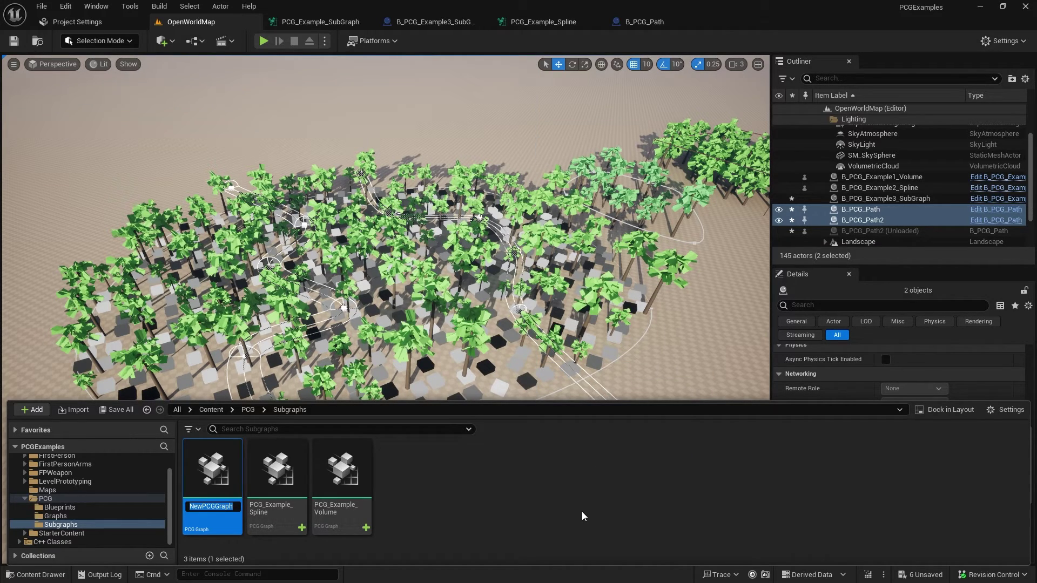
pyautogui.write('B')
pyautogui.press('BackSpace')
pyautogui.write('PCG_S')
pyautogui.write('ub')
pyautogui.write('_')
pyautogui.write('Remove')
pyautogui.write('Paths')
pyautogui.press('Return')
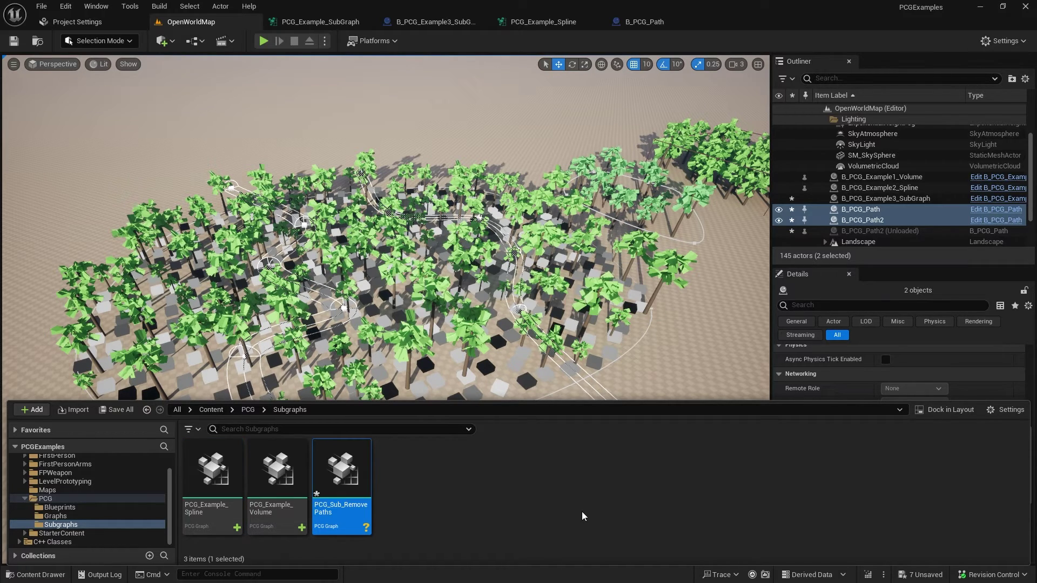
# Rename PCG_Example_Spline to PCG_Sub_Example_Spline.
pyautogui.click(210, 506)
pyautogui.press('F2')
pyautogui.click(210, 506)
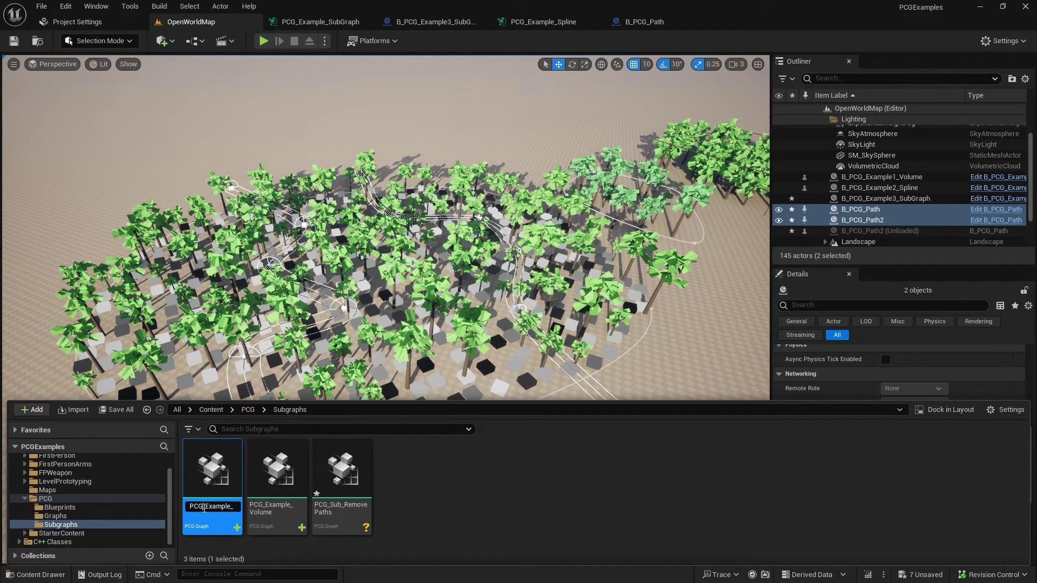
pyautogui.write('_Su')
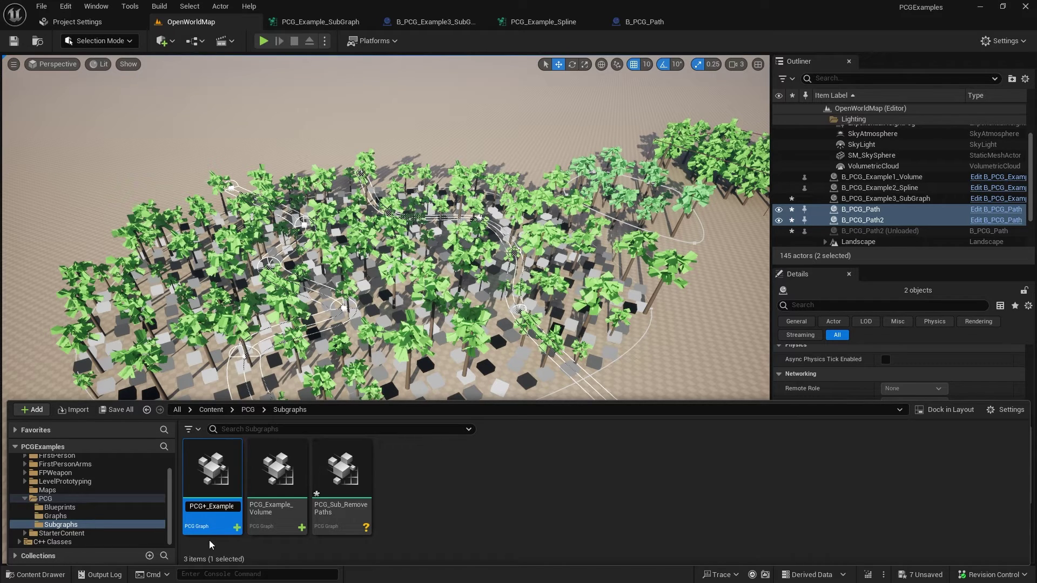
pyautogui.write('b')
pyautogui.press('Return')
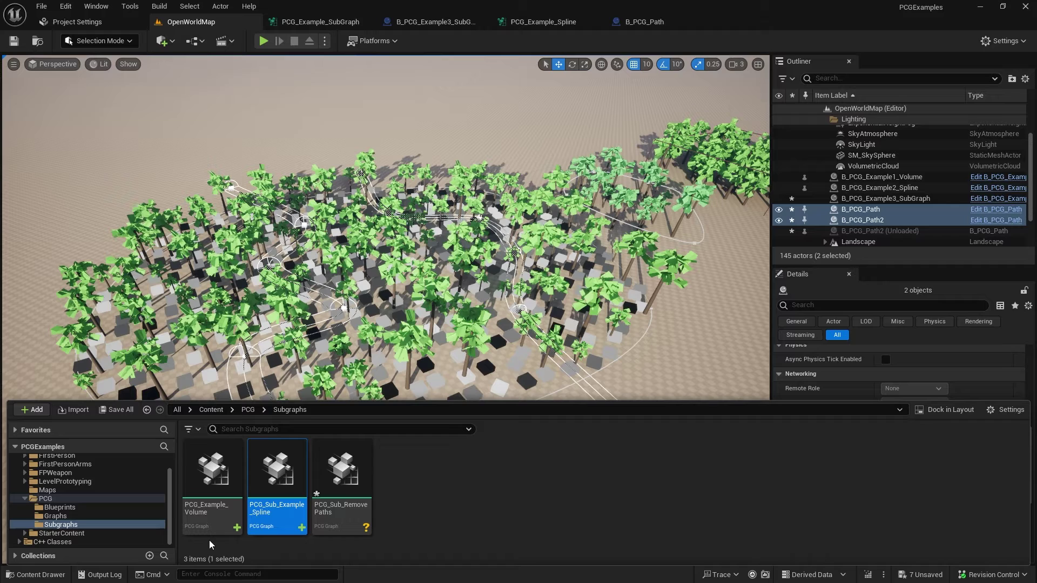
# Rename PCG_Example_Volume to PCG_Sub_Example_Volume, then select PCG_Sub_RemovePaths.
pyautogui.press('Left')
pyautogui.press('F2')
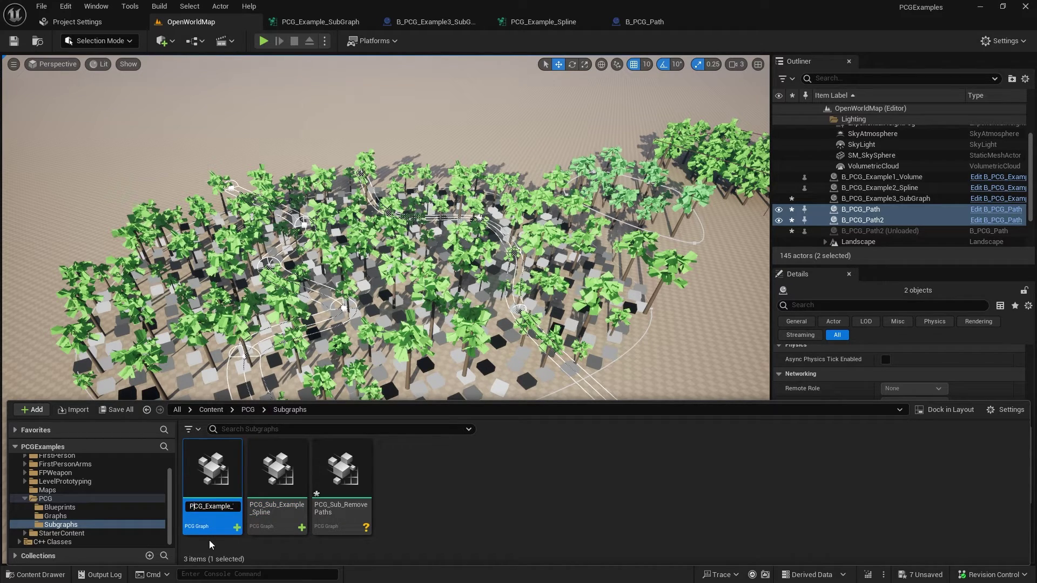
pyautogui.write('Sub_')
pyautogui.press('Return')
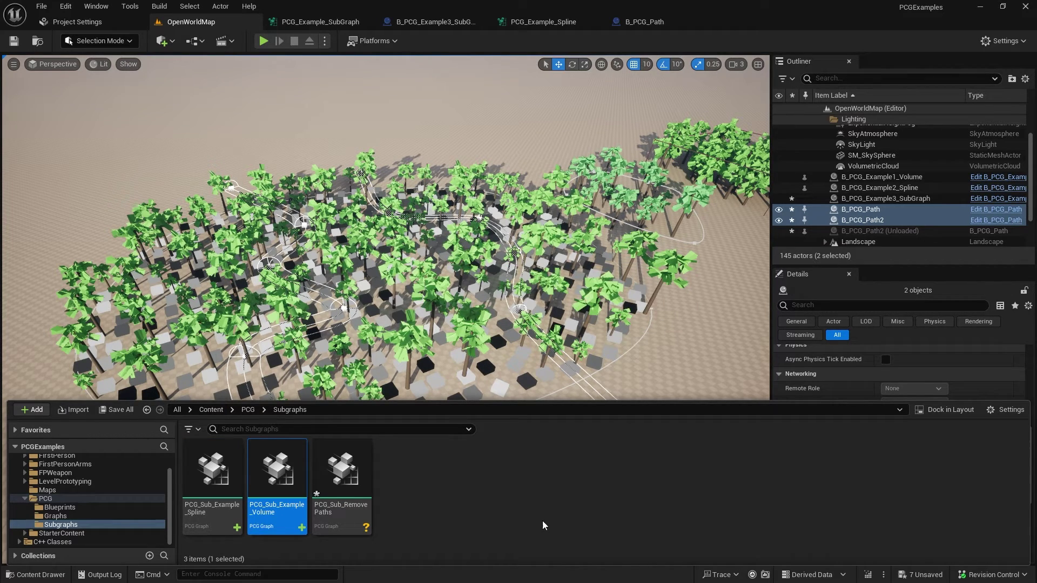
pyautogui.click(548, 533)
pyautogui.click(342, 472)
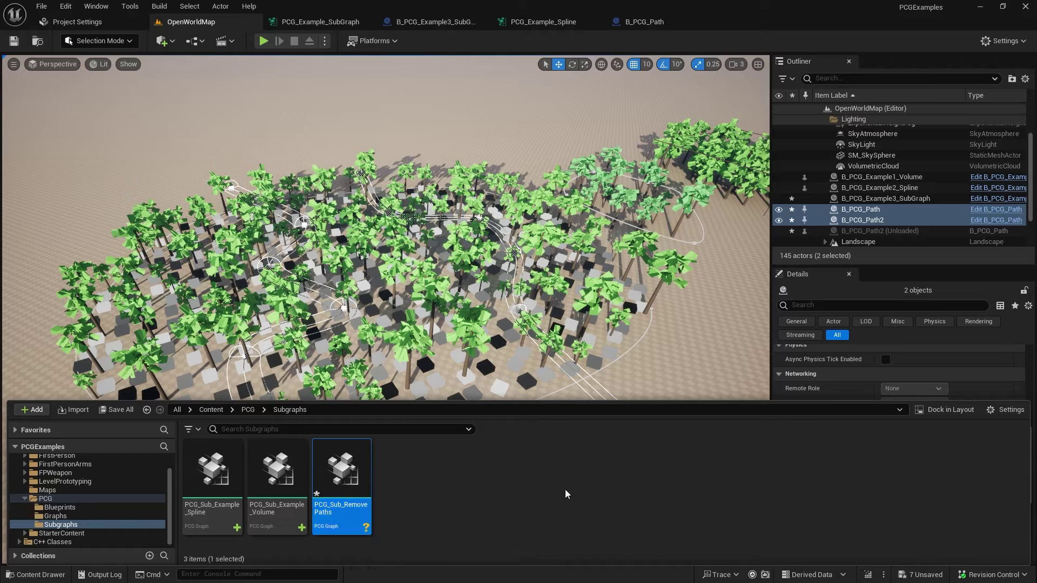
# Open PCG_Sub_RemovePaths and add a Get Spline Data node to the graph.
pyautogui.doubleClick(343, 474)
pyautogui.moveTo(453, 308); pyautogui.dragTo(461, 259, button='right')
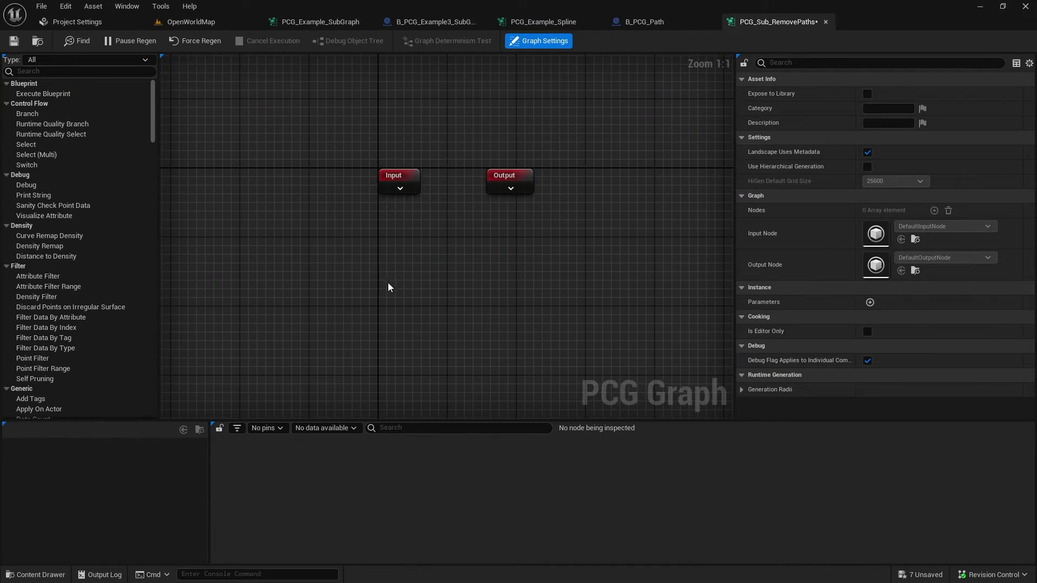
pyautogui.rightClick(301, 276)
pyautogui.write('ge')
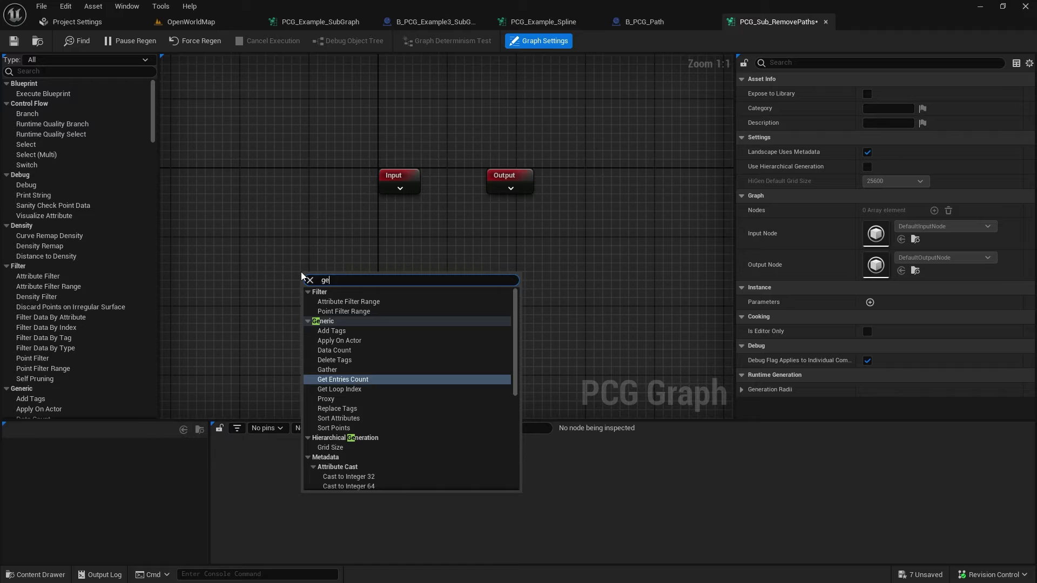
pyautogui.write('tspl')
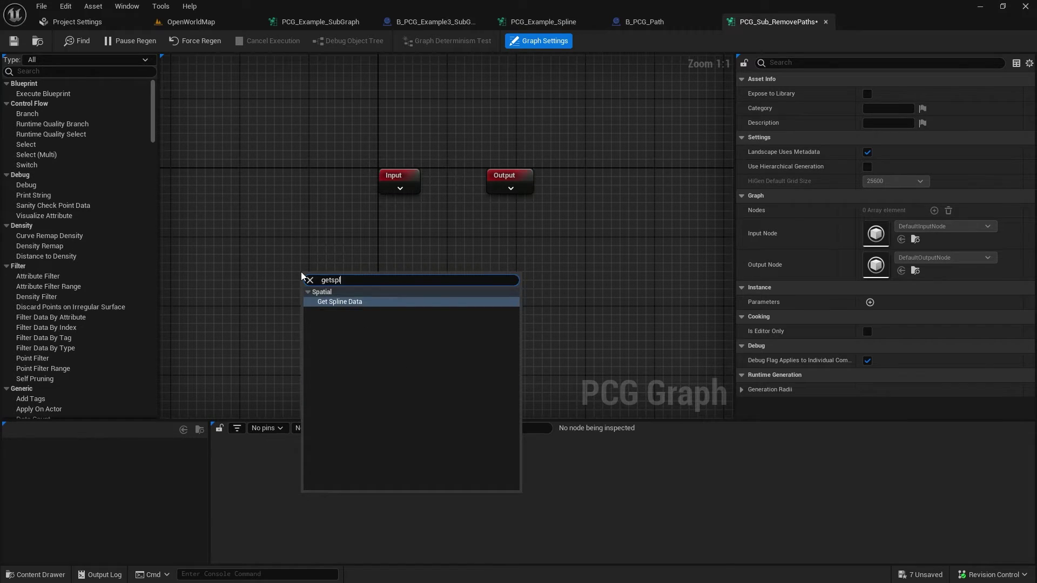
pyautogui.press('Return')
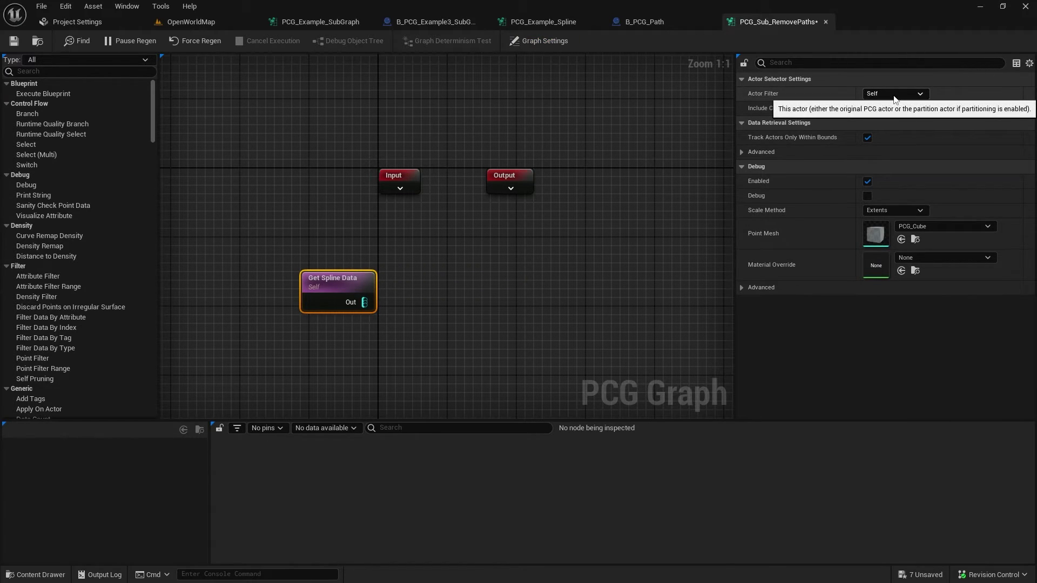
# Set the node's Actor Filter to All World Actors, tag PCGPath, with Select Multiple enabled.
pyautogui.click(894, 94)
pyautogui.click(886, 133)
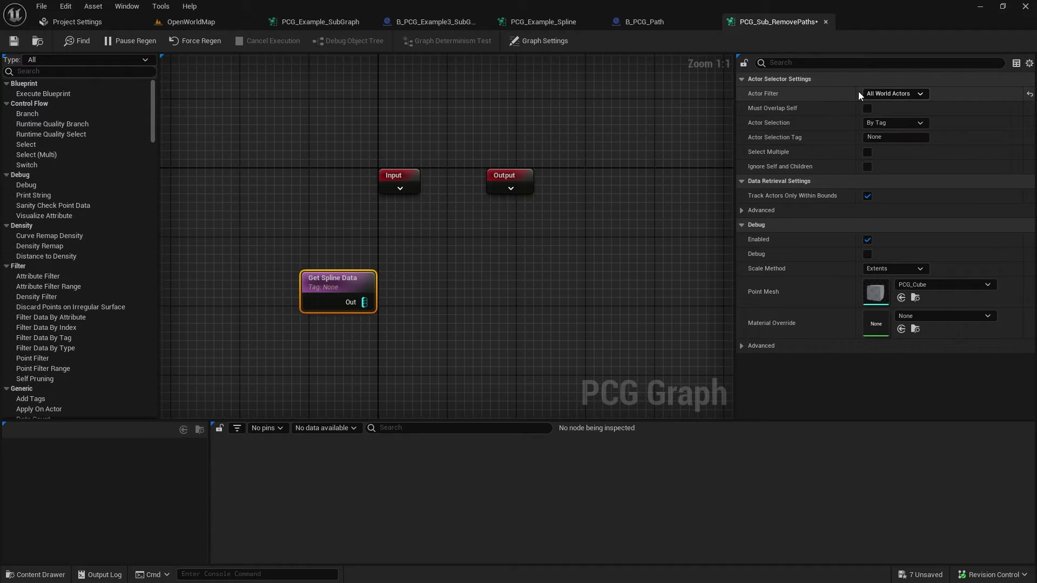
pyautogui.click(888, 138)
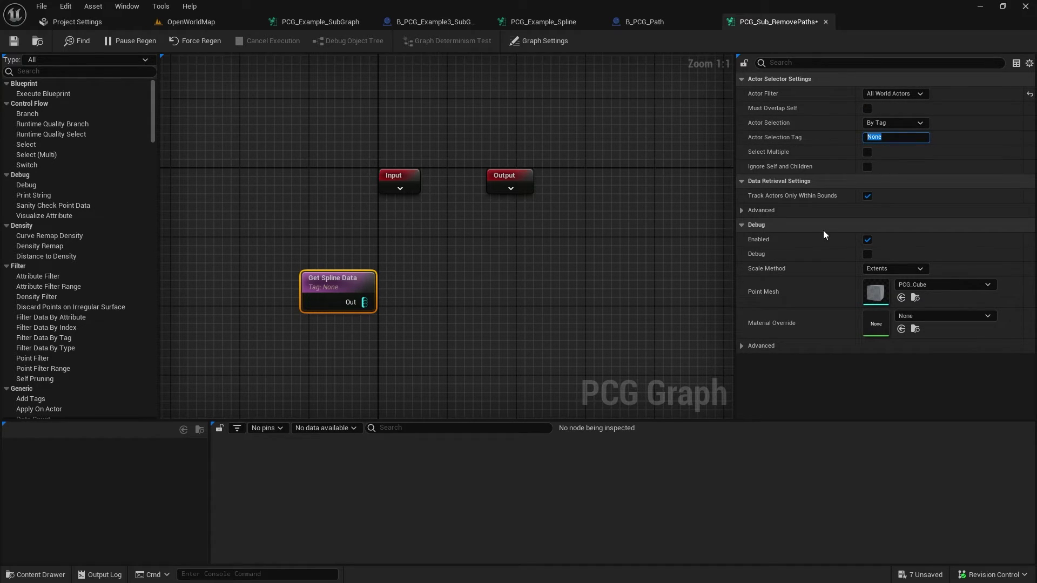
pyautogui.write('PCGPath')
pyautogui.press('Return')
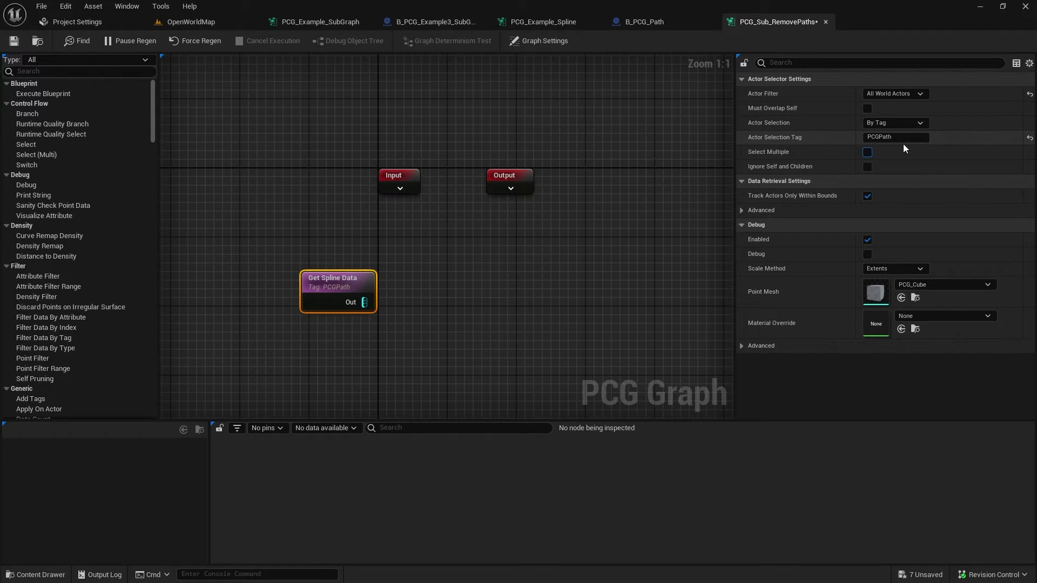
pyautogui.click(867, 152)
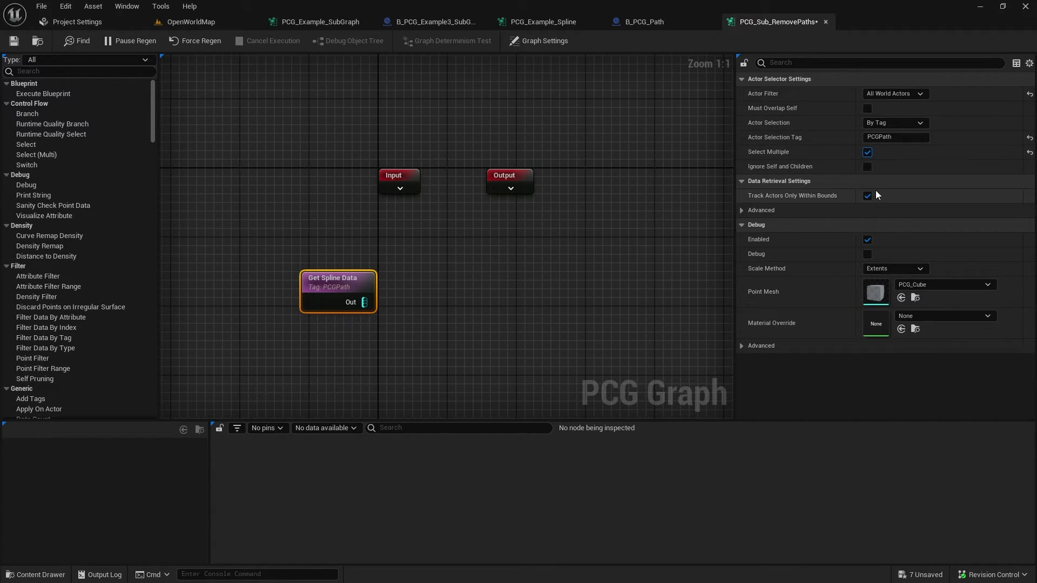
pyautogui.click(564, 295)
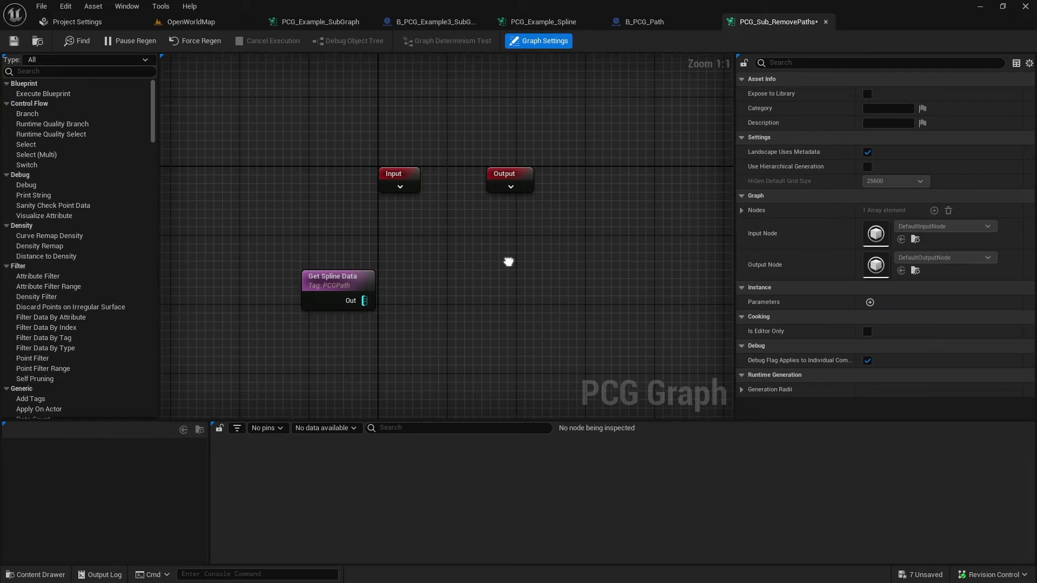
pyautogui.moveTo(505, 259); pyautogui.dragTo(506, 209, button='right')
pyautogui.moveTo(350, 223); pyautogui.dragTo(350, 215)
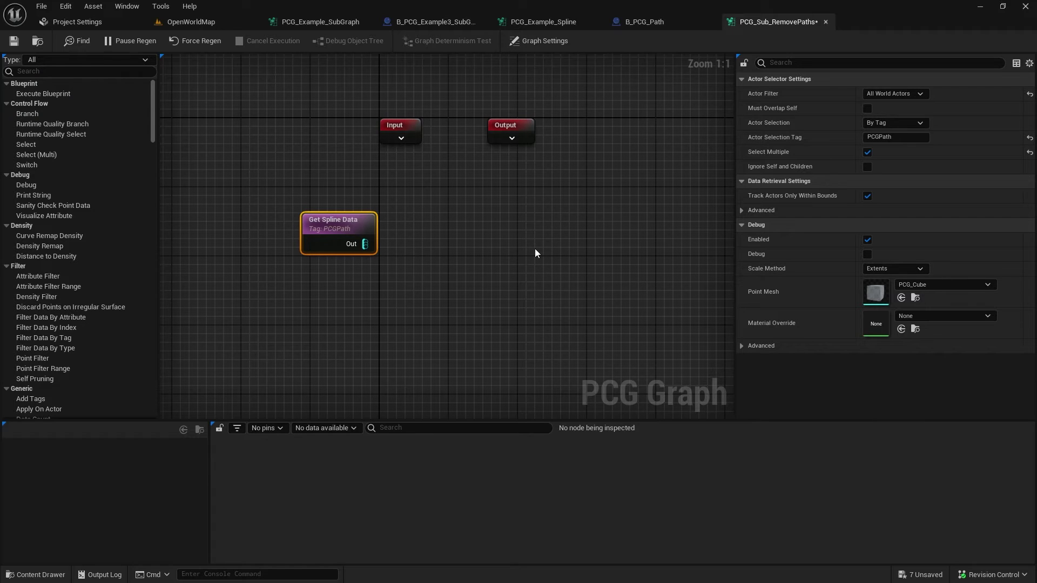
# Back in OpenWorldMap's Content Drawer, add a PCG Graph named PCG_Sub_GenPathPoints to Subgraphs.
pyautogui.click(207, 25)
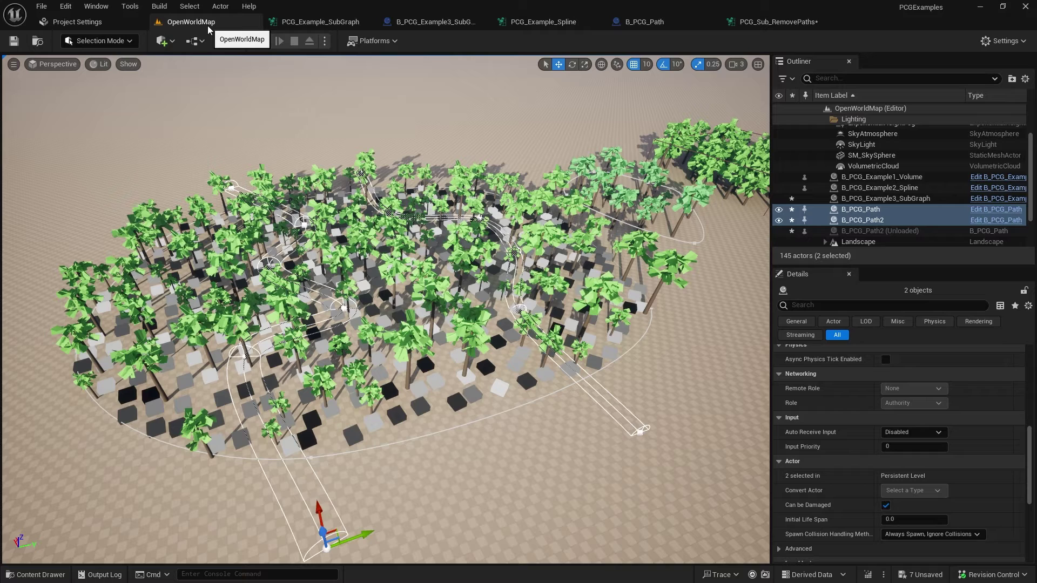
pyautogui.hotkey('ctrl', 'space')
pyautogui.rightClick(417, 512)
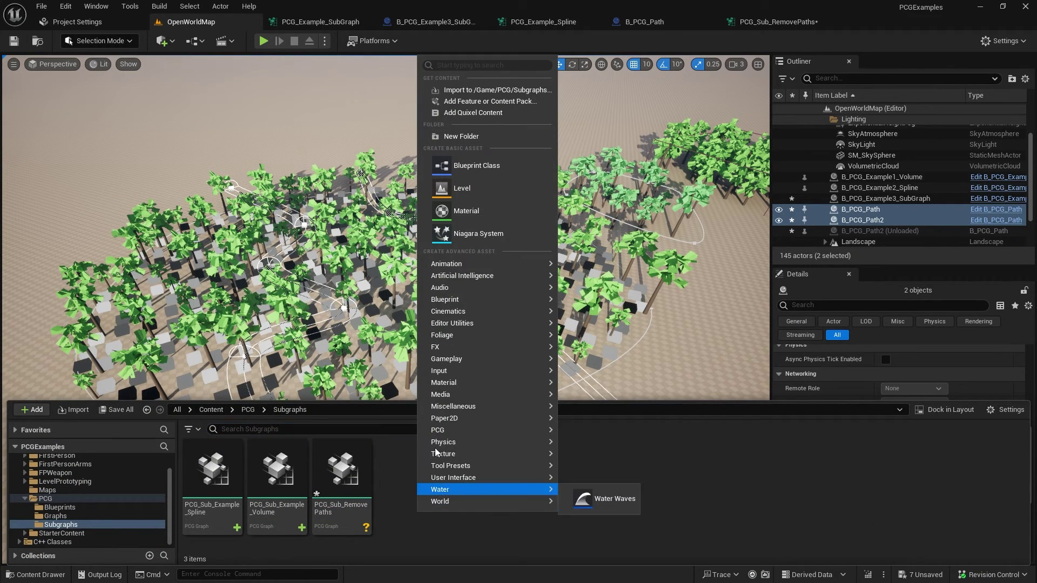
pyautogui.moveTo(448, 442)
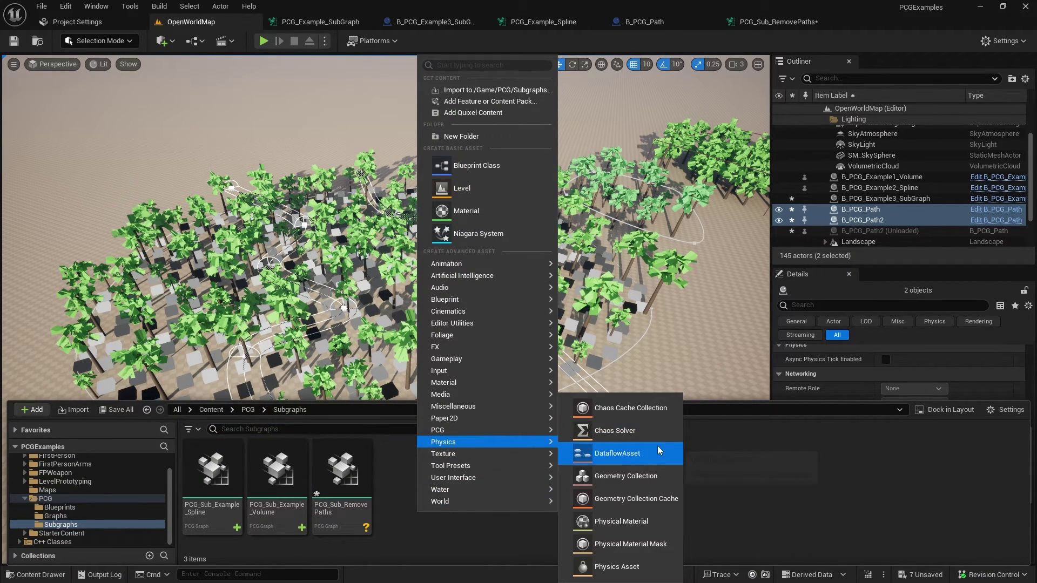
pyautogui.moveTo(498, 431)
pyautogui.click(594, 436)
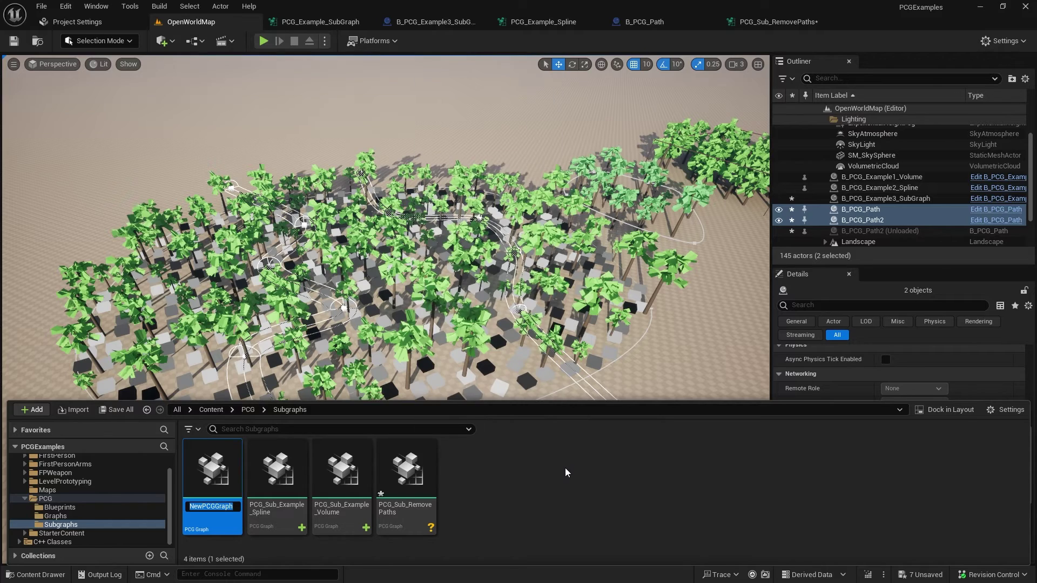
pyautogui.write('PCG')
pyautogui.write('_Sub_')
pyautogui.write('GenPathP')
pyautogui.write('oints')
pyautogui.press('Return')
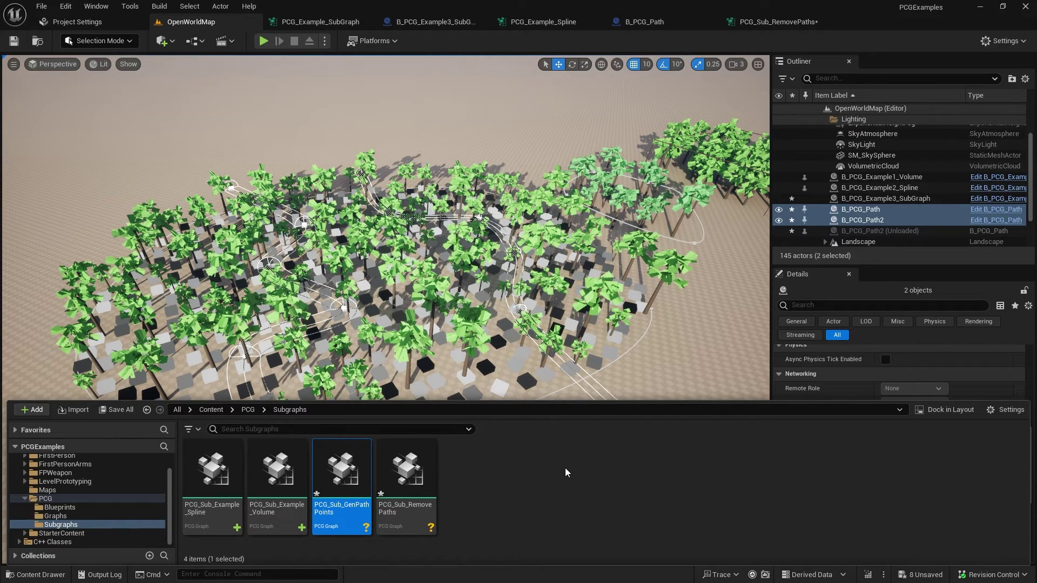
# Open the new graph, drag the Output node further right and expand the Input node.
pyautogui.press('Return')
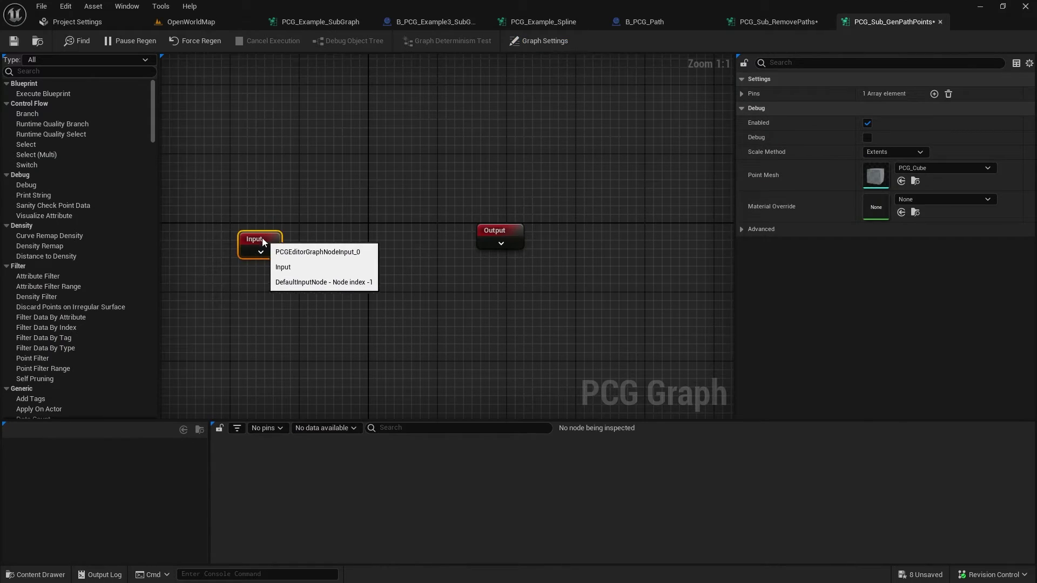
pyautogui.moveTo(500, 229); pyautogui.dragTo(600, 230)
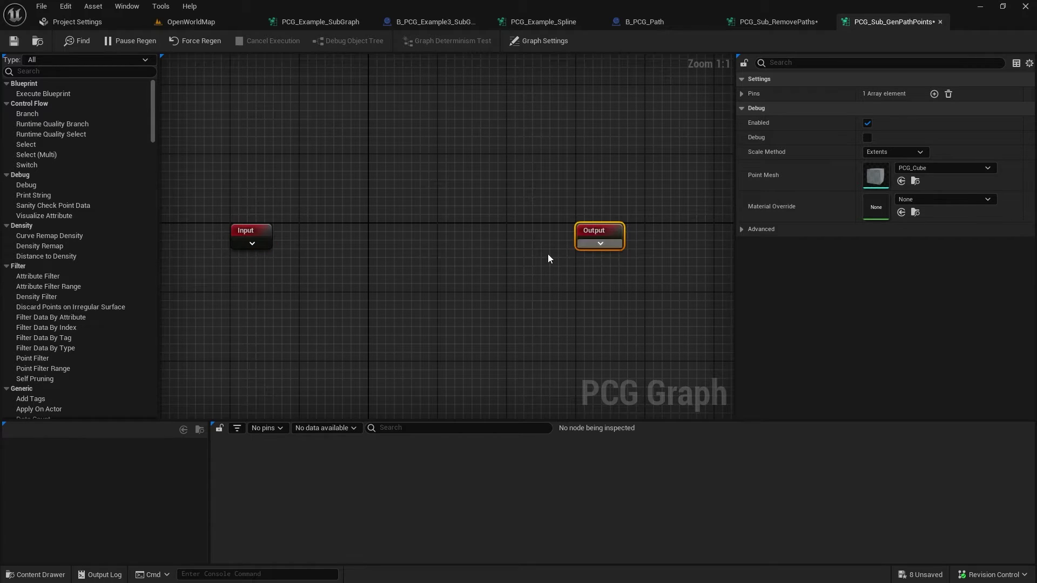
pyautogui.moveTo(311, 269); pyautogui.dragTo(387, 253, button='right')
pyautogui.click(328, 227)
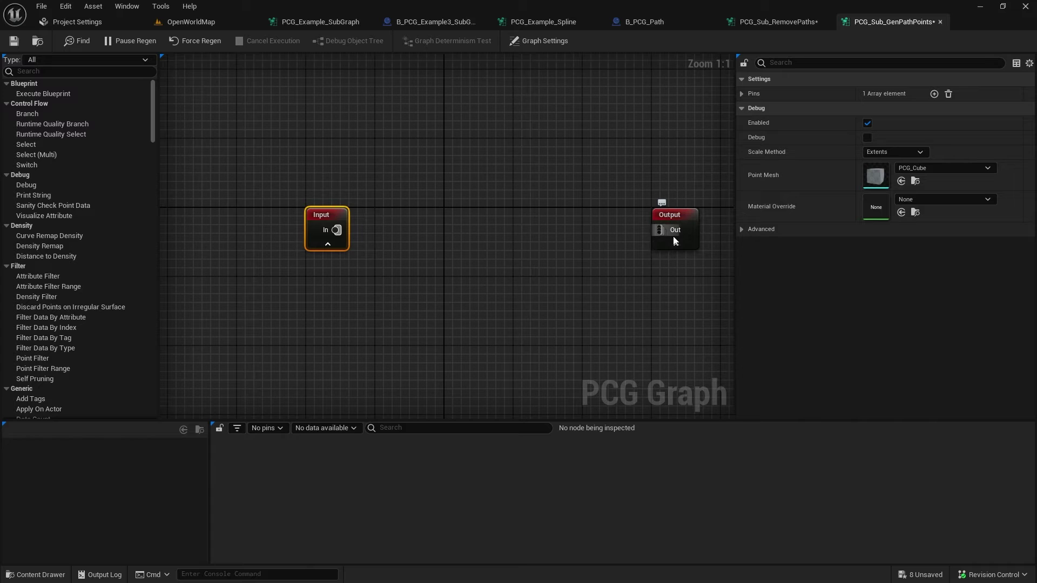
# Set the Output node's Out pin Allowed Types to Point, then select the Input node.
pyautogui.click(674, 240)
pyautogui.click(741, 94)
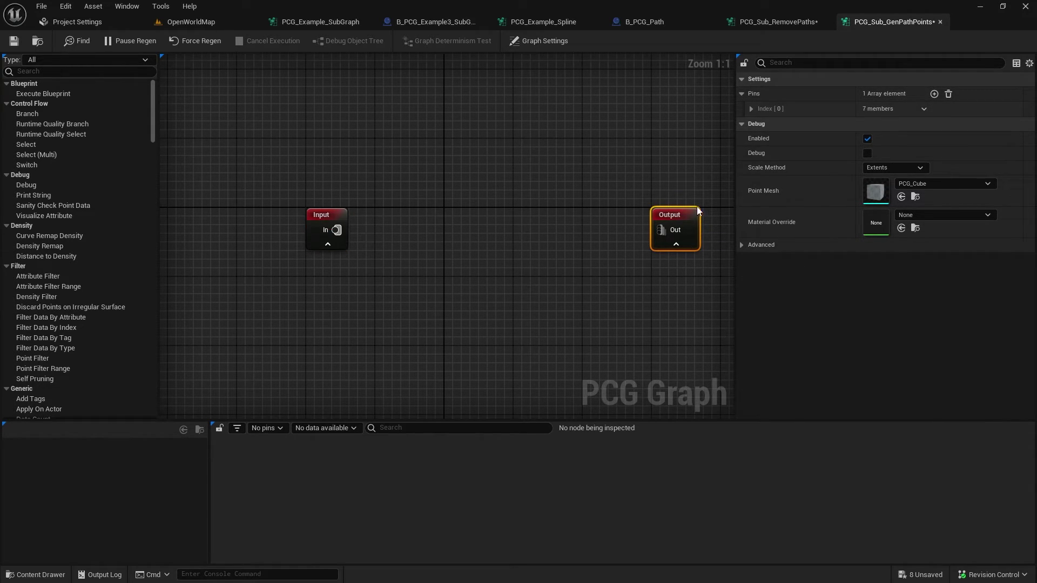
pyautogui.click(750, 108)
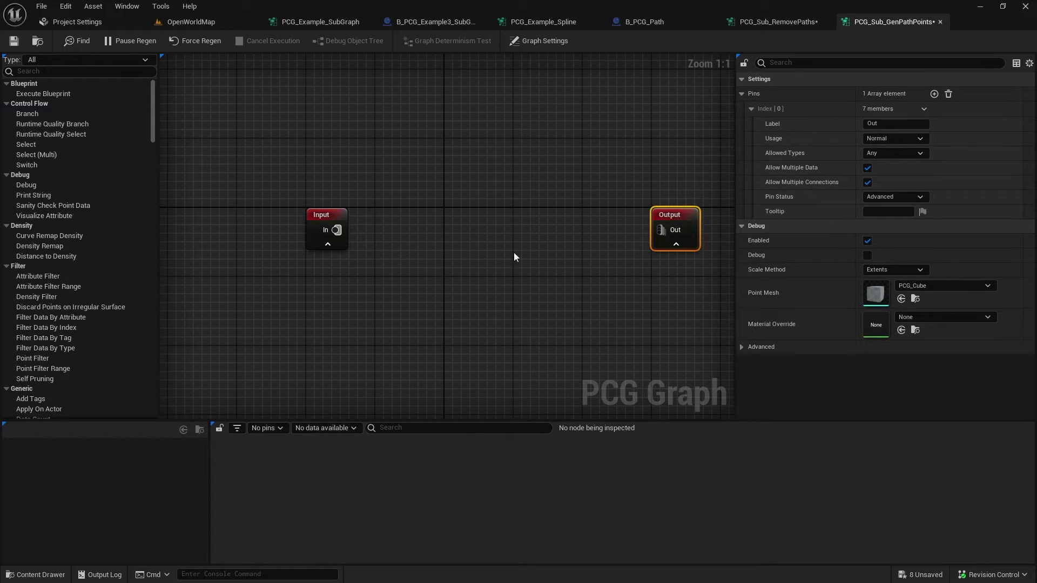
pyautogui.click(885, 153)
pyautogui.click(868, 181)
pyautogui.click(327, 223)
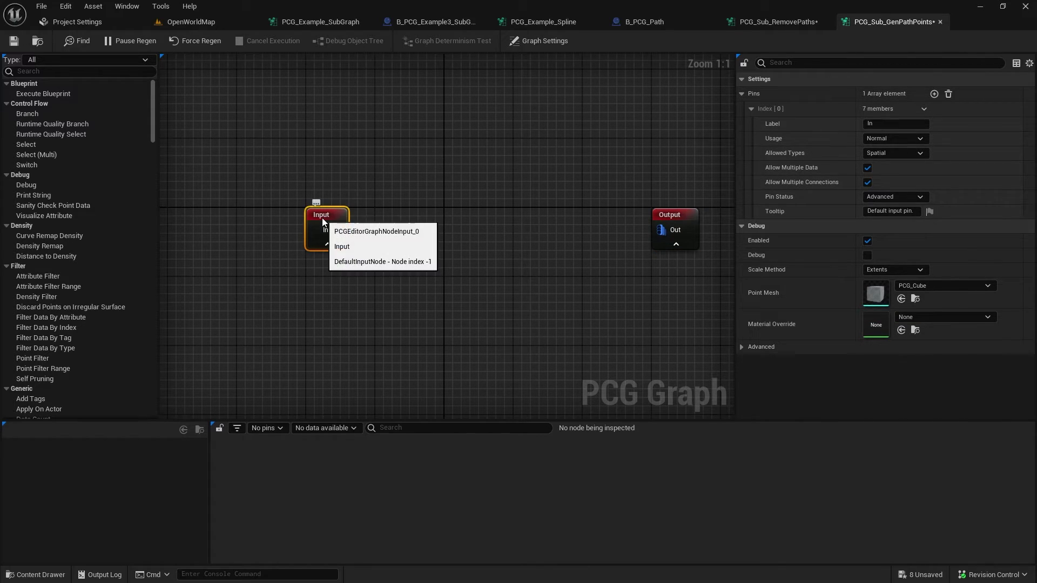
# Replace the Input node's pins with two new ones, labelling the first Splines.
pyautogui.click(948, 95)
pyautogui.click(935, 93)
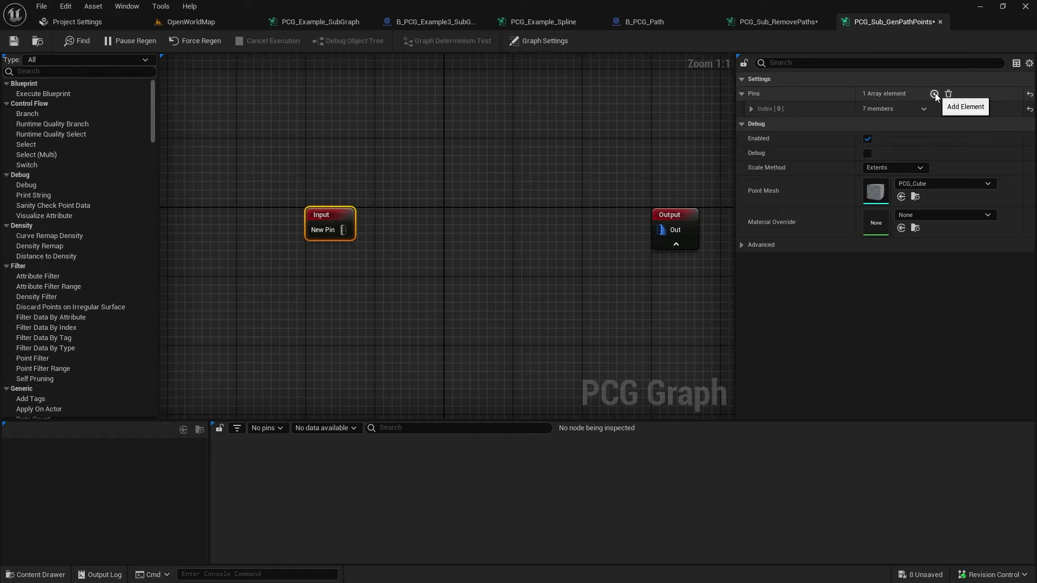
pyautogui.click(934, 94)
pyautogui.click(751, 109)
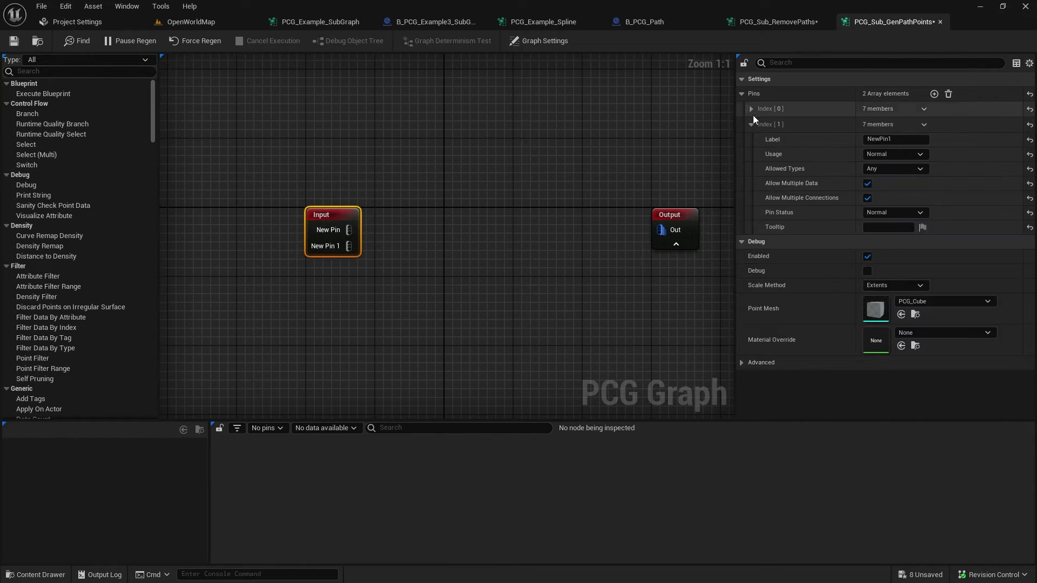
pyautogui.click(891, 124)
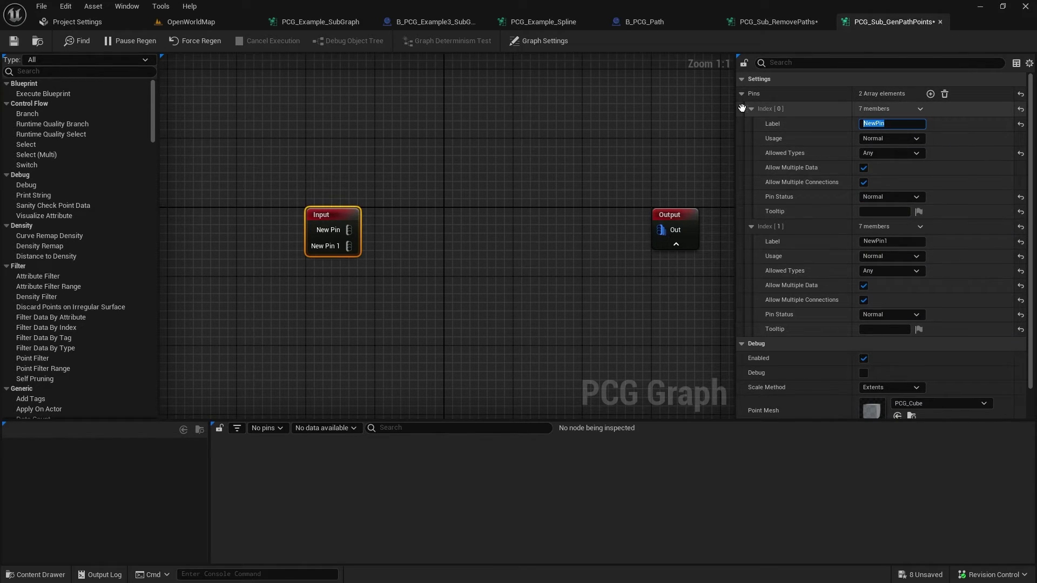
pyautogui.write('Splines')
pyautogui.press('Tab')
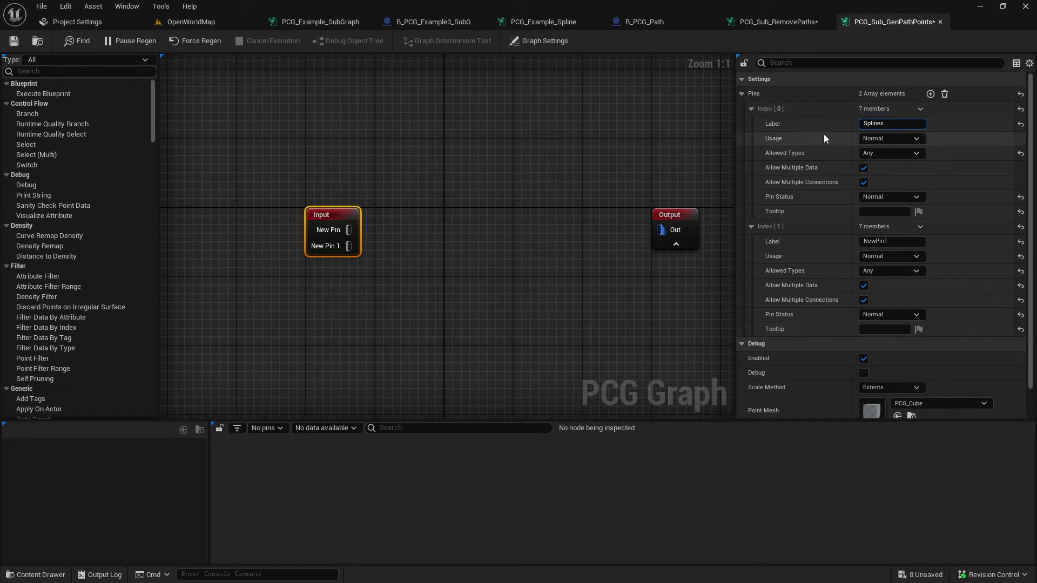
# Set the Splines pin to Loop usage, Spline-only data and a single connection.
pyautogui.click(885, 141)
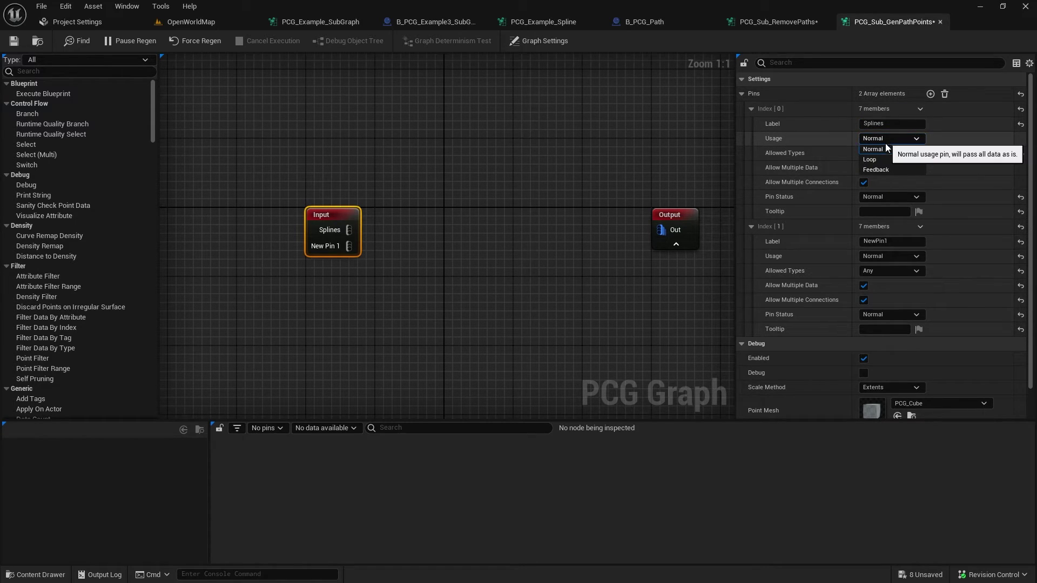
pyautogui.click(877, 158)
pyautogui.click(876, 137)
pyautogui.click(885, 149)
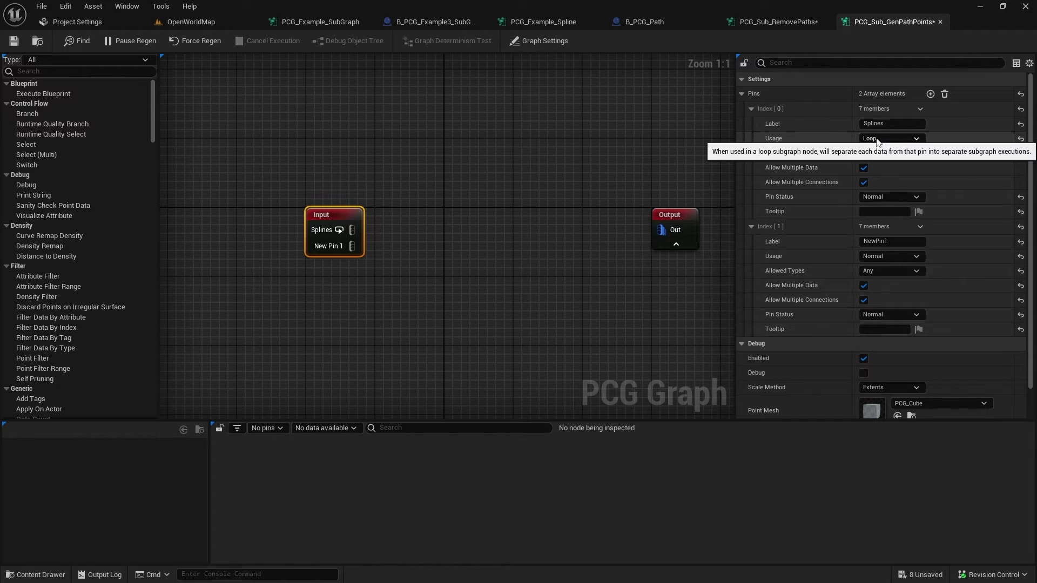
pyautogui.click(886, 152)
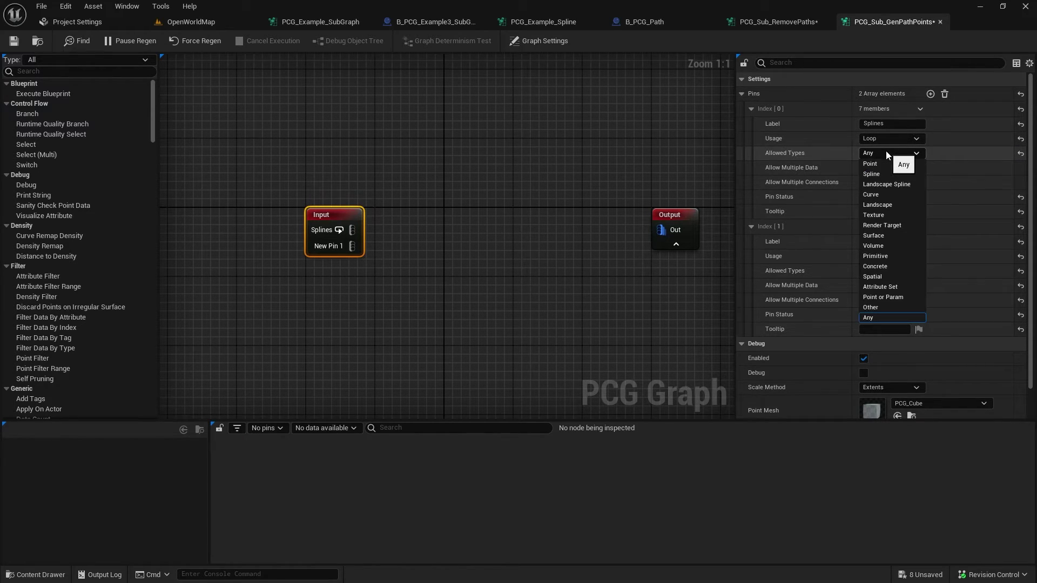
pyautogui.click(884, 178)
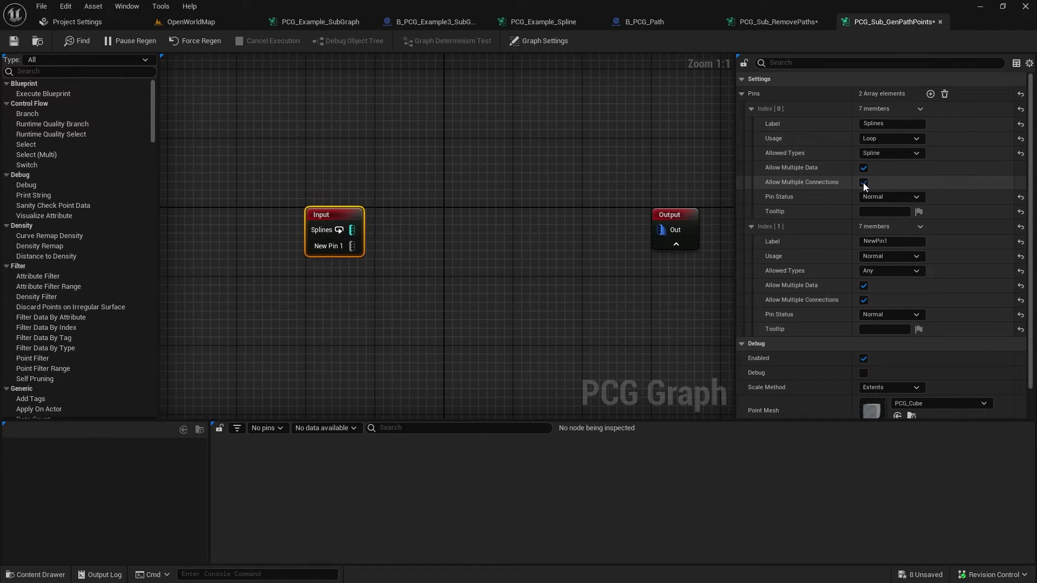
pyautogui.click(863, 183)
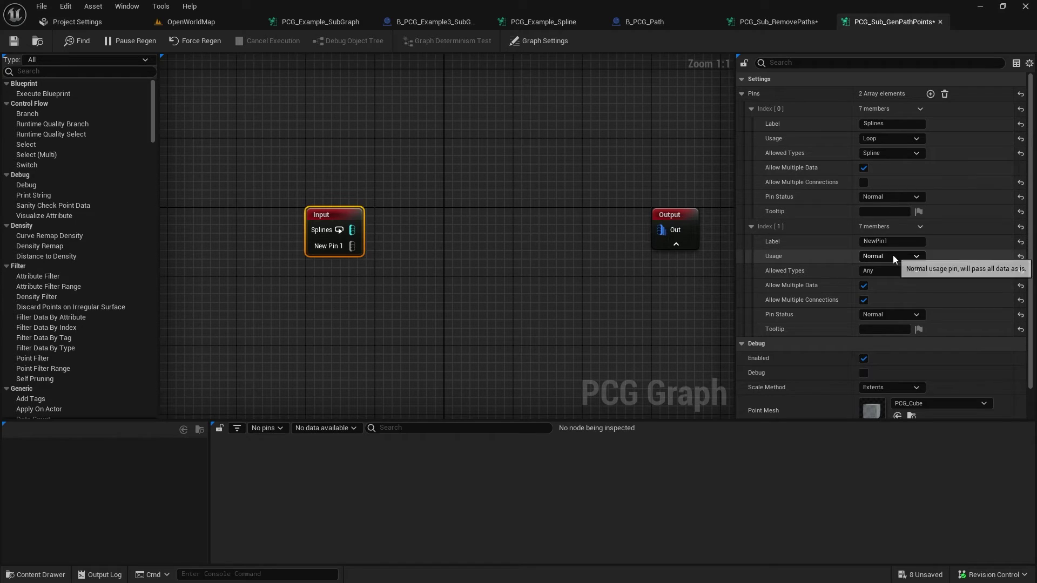
# Mark both input pins Required and begin renaming the second pin.
pyautogui.click(888, 198)
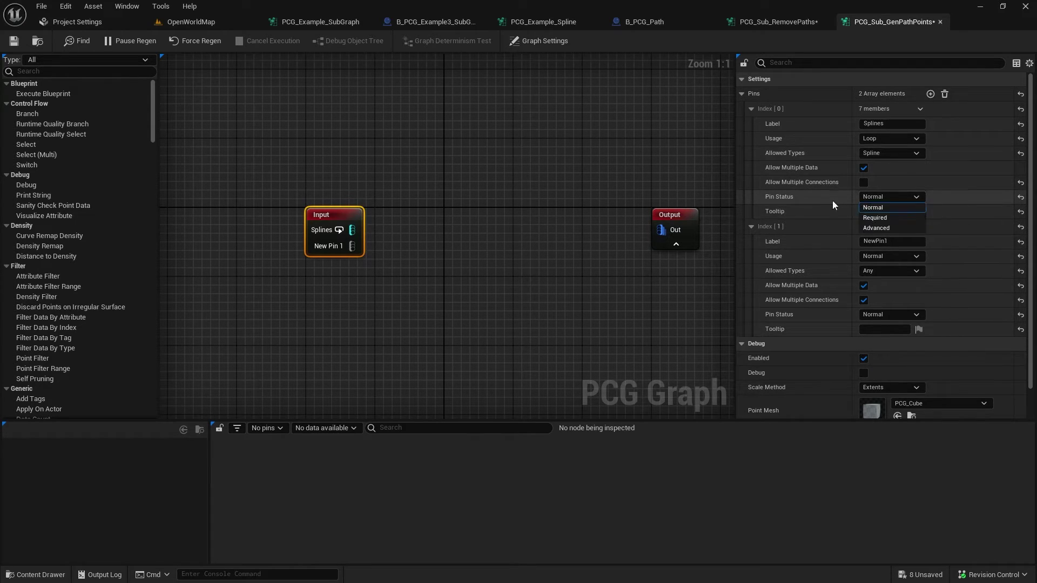
pyautogui.click(881, 220)
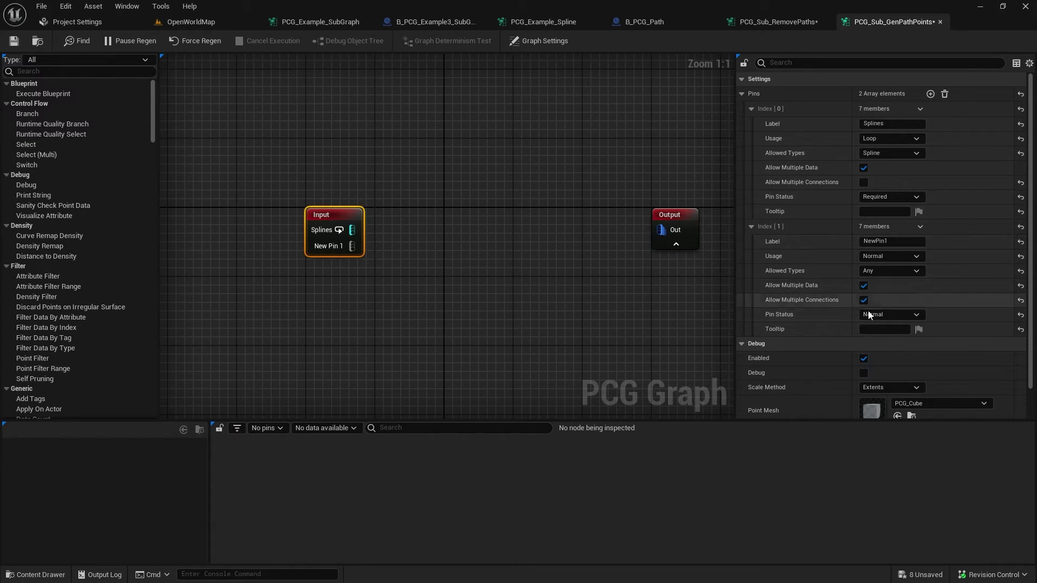
pyautogui.click(891, 315)
pyautogui.click(897, 323)
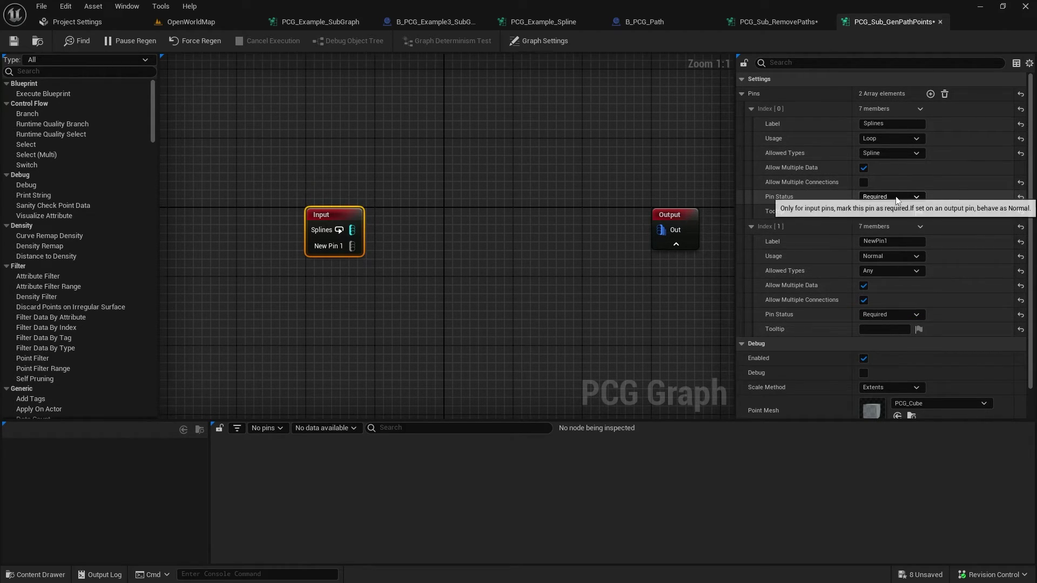
pyautogui.click(890, 243)
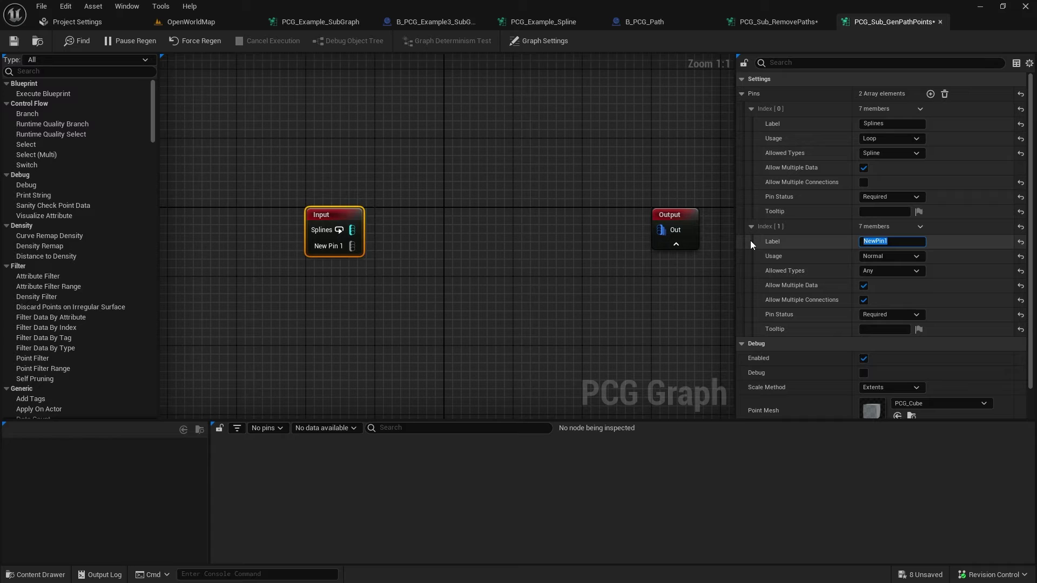
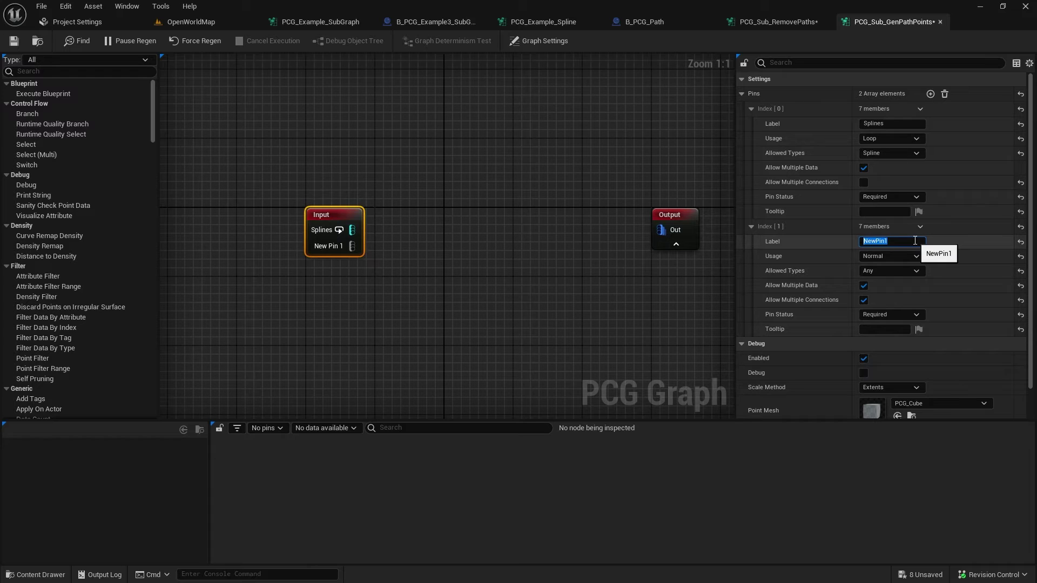
# Label the second input pin Bounds, with Loop usage, Attribute Set only and a single connection.
pyautogui.write('Bounds')
pyautogui.press('Return')
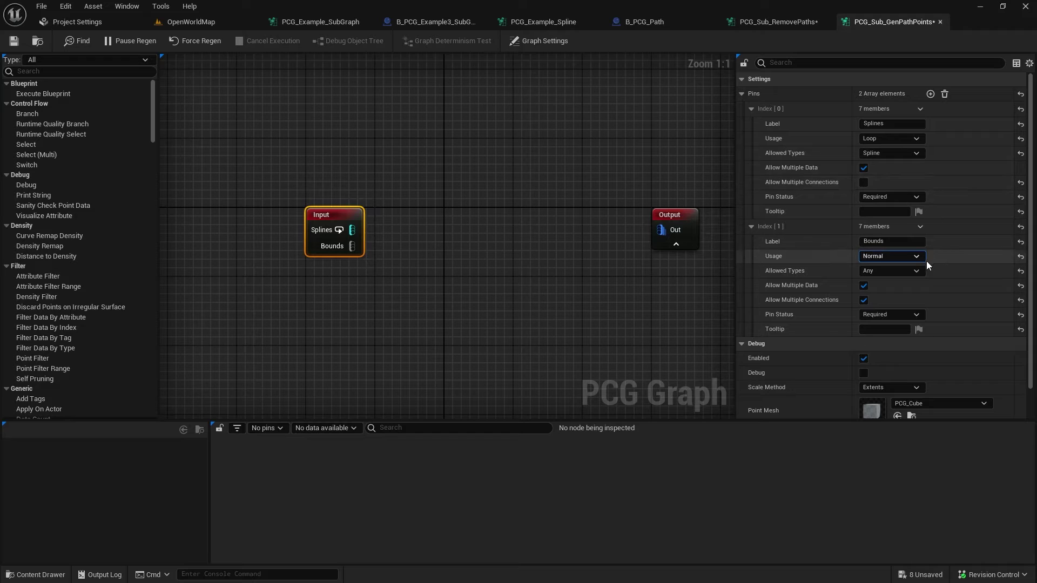
pyautogui.click(900, 258)
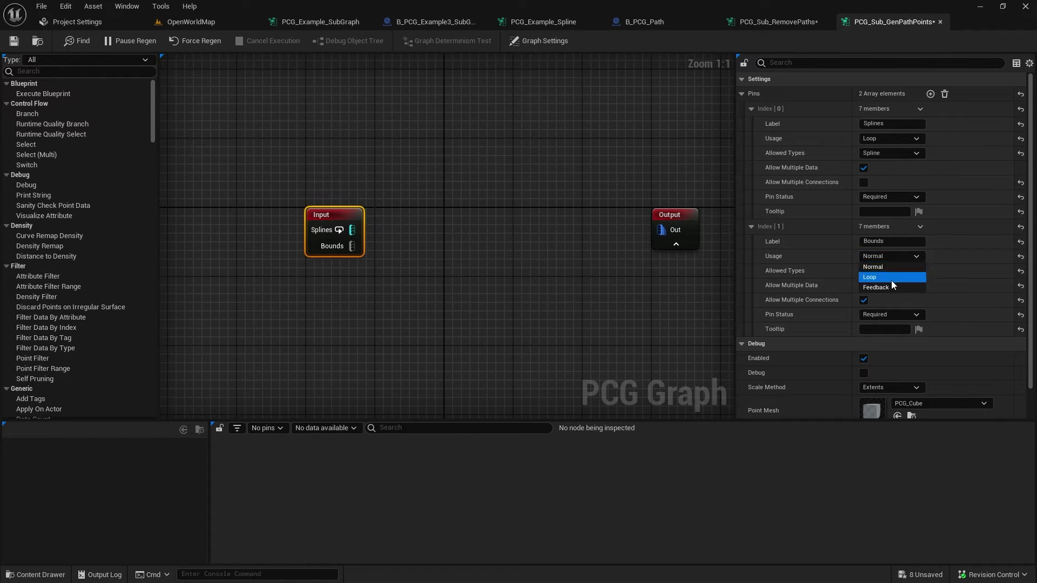
pyautogui.click(885, 278)
pyautogui.click(896, 273)
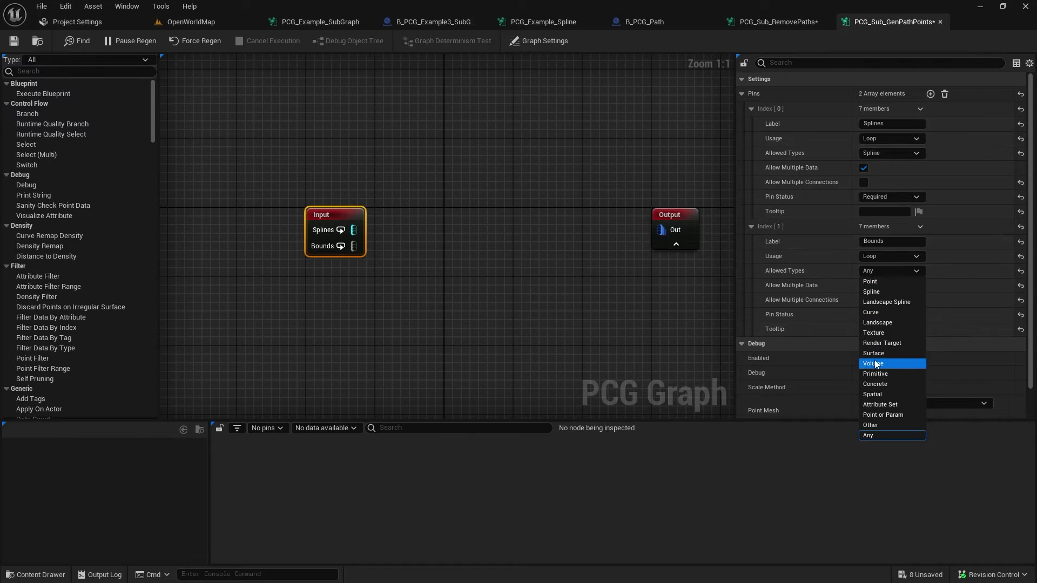
pyautogui.click(889, 404)
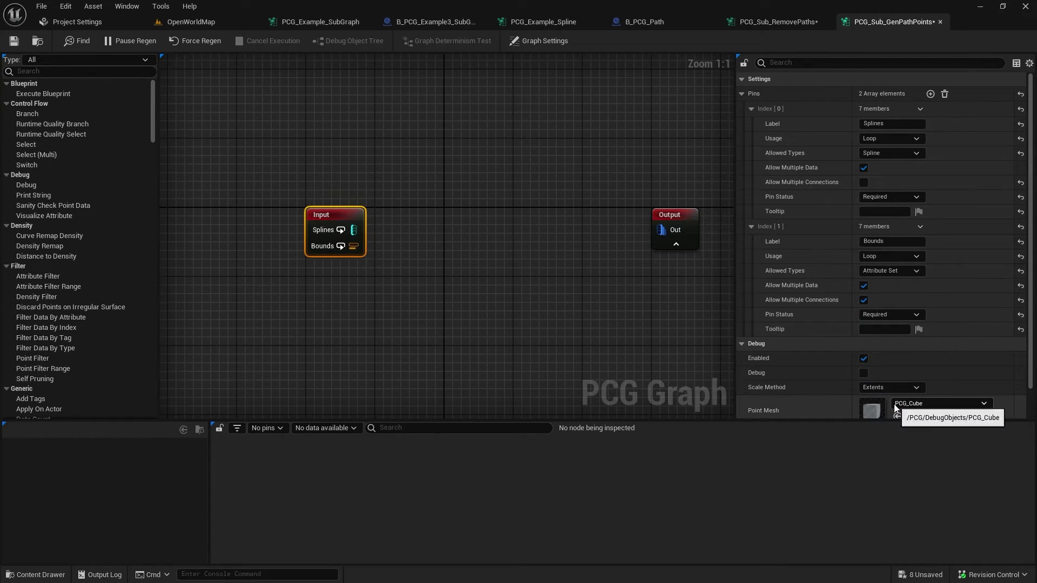
pyautogui.click(863, 300)
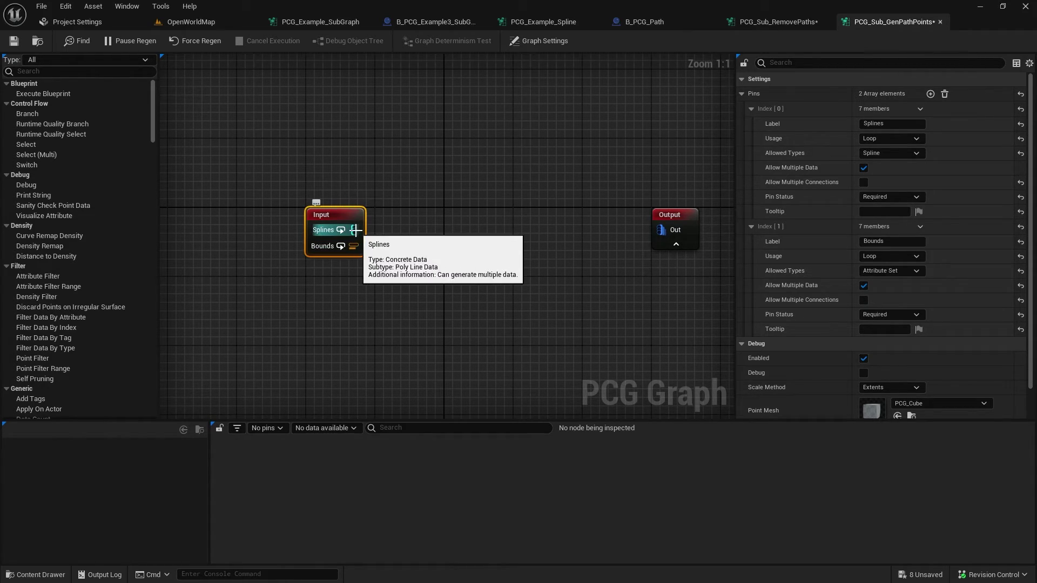
# Add a Spline Sampler wired from the Splines pin and set its sampling mode to Distance.
pyautogui.moveTo(353, 230); pyautogui.dragTo(444, 233)
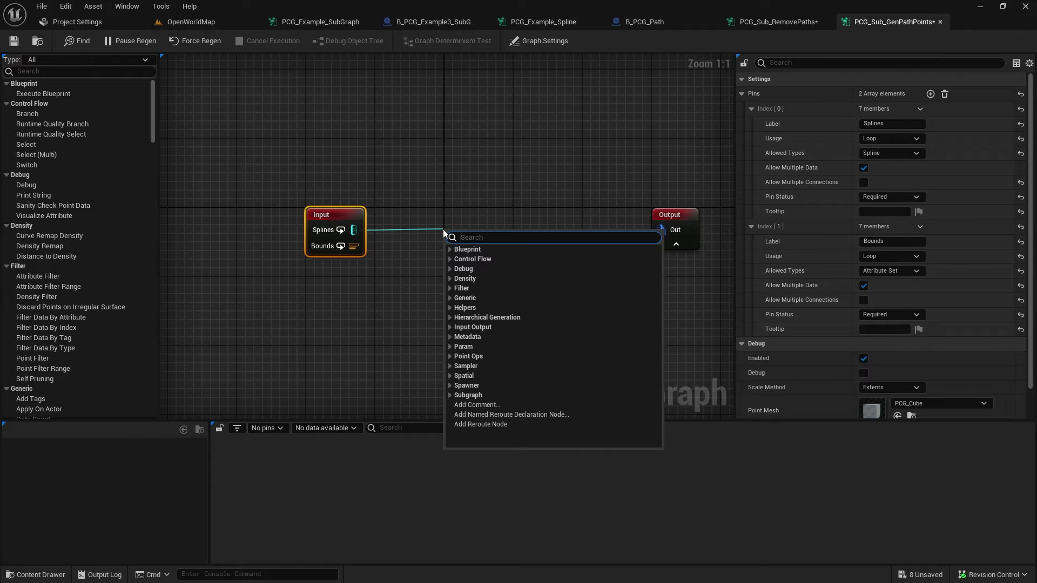
pyautogui.write('spline')
pyautogui.press('Return')
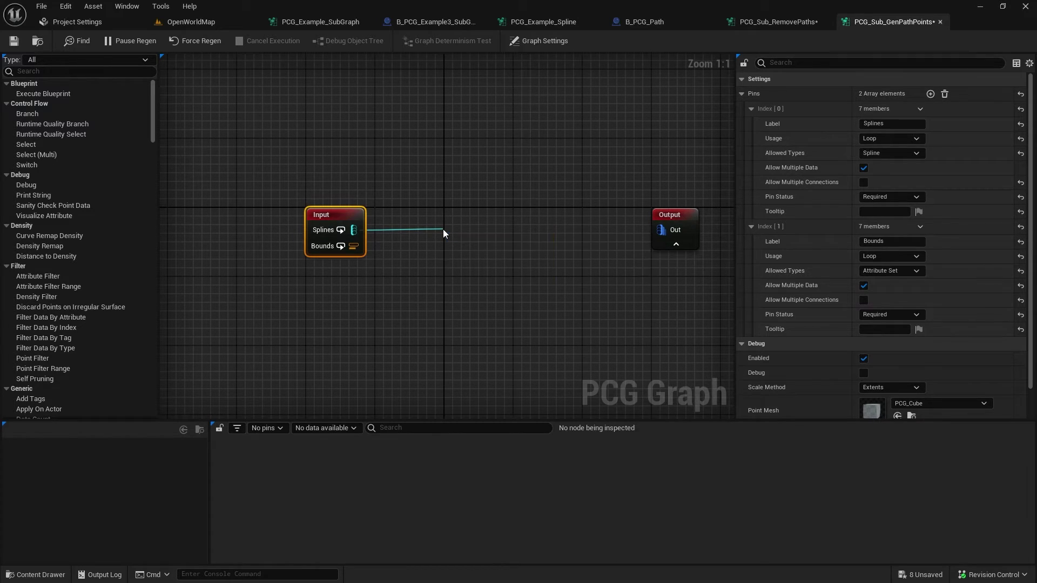
pyautogui.moveTo(474, 241); pyautogui.dragTo(482, 218)
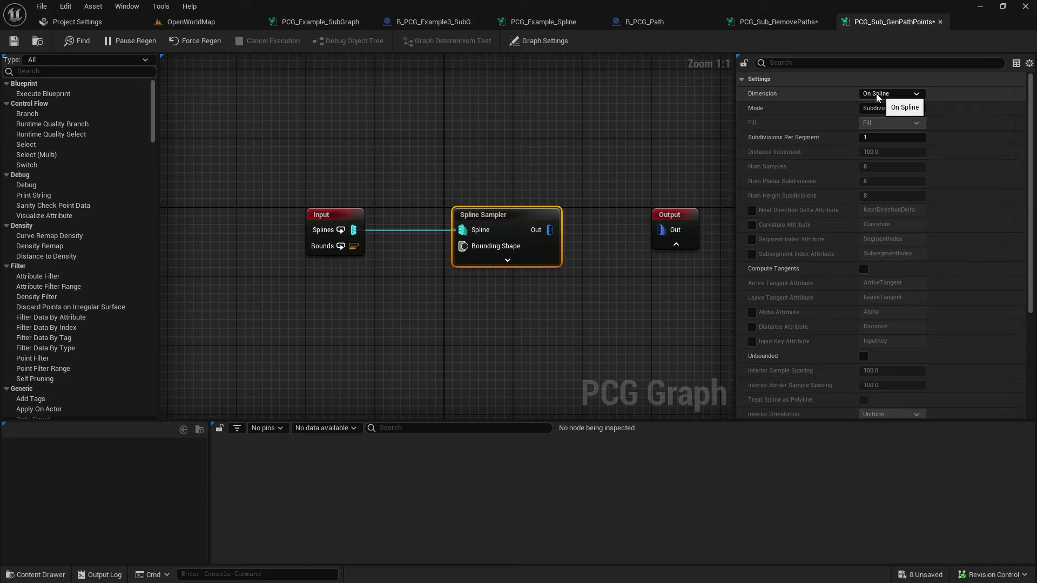
pyautogui.click(890, 108)
pyautogui.click(886, 125)
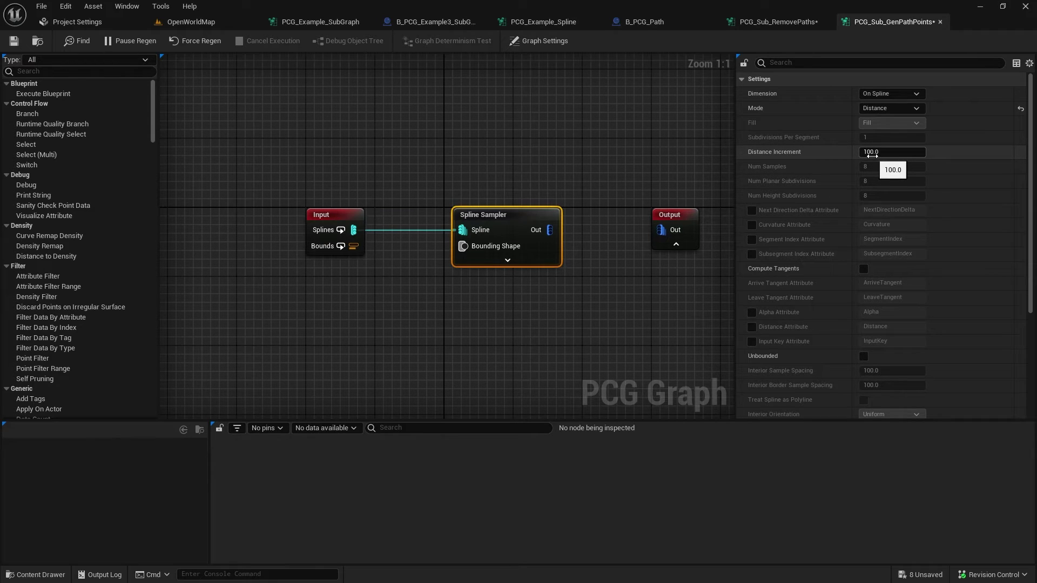
pyautogui.moveTo(548, 312); pyautogui.dragTo(435, 205, button='right')
pyautogui.moveTo(435, 193); pyautogui.dragTo(648, 224)
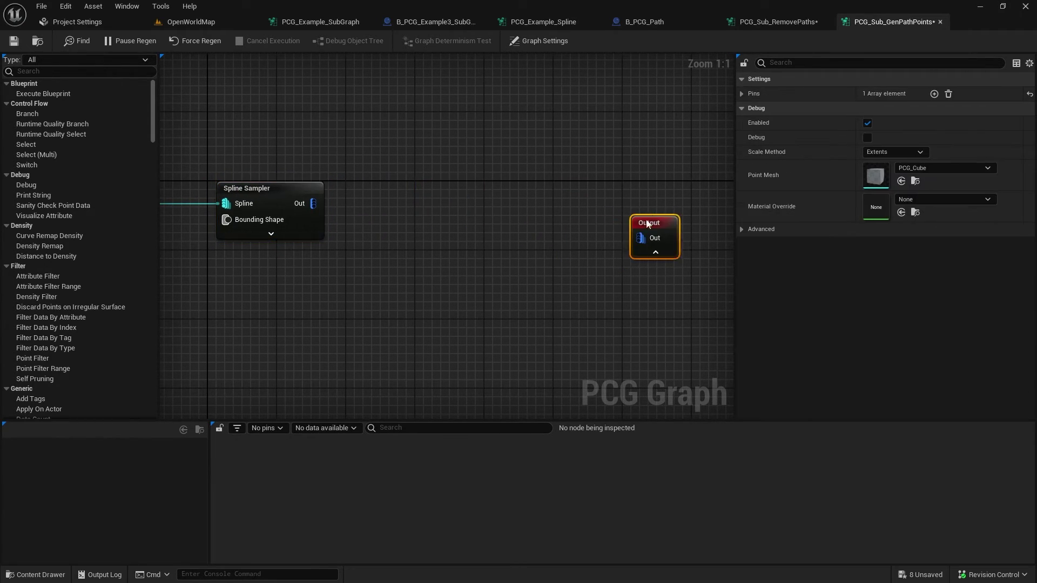
# Add an Attribute Select node fed by Bounds, with output attribute name Vector.X.
pyautogui.moveTo(430, 230); pyautogui.dragTo(629, 207, button='right')
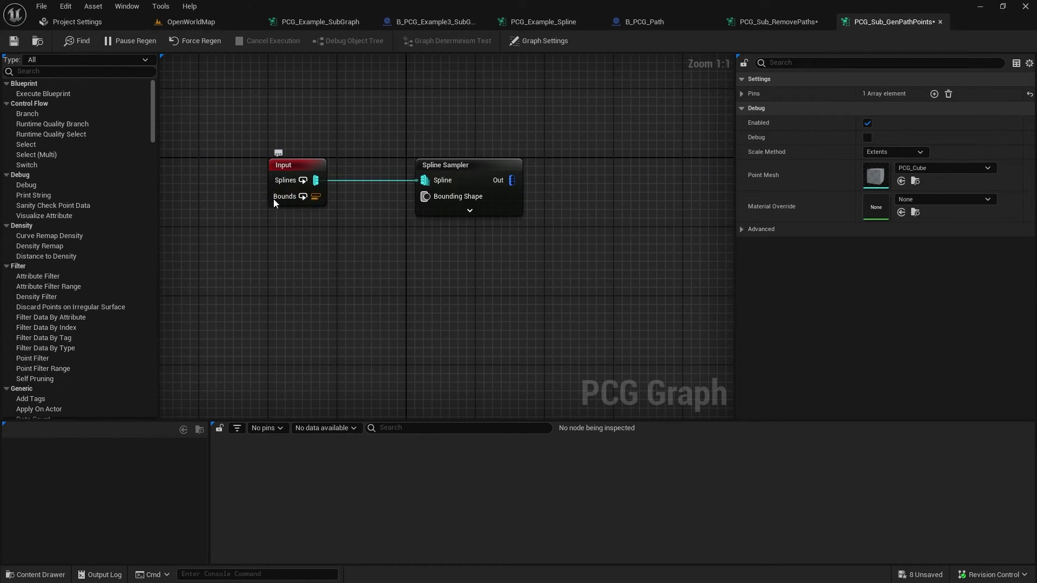
pyautogui.moveTo(316, 196); pyautogui.dragTo(312, 296)
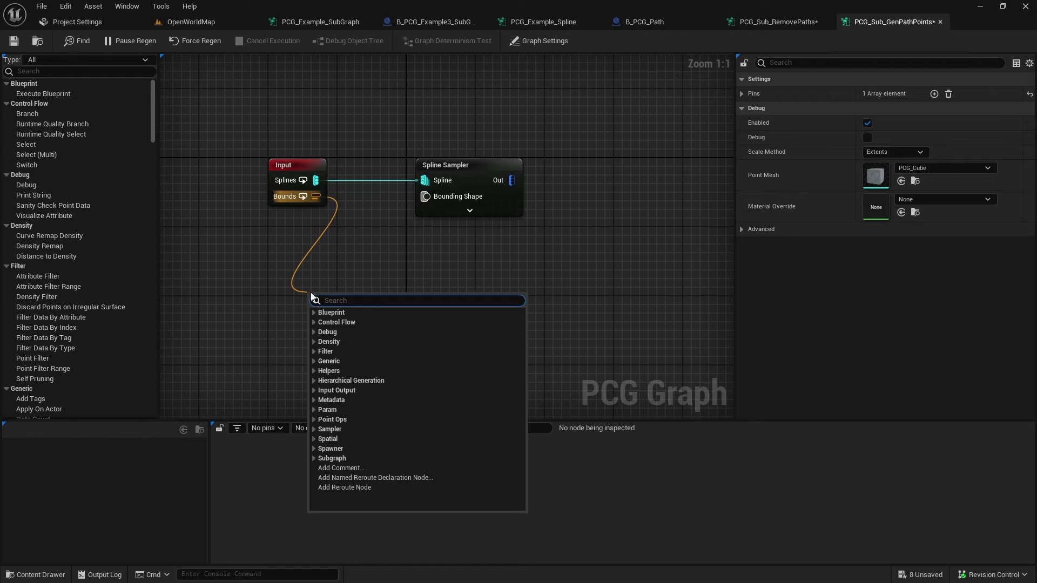
pyautogui.write('attrib')
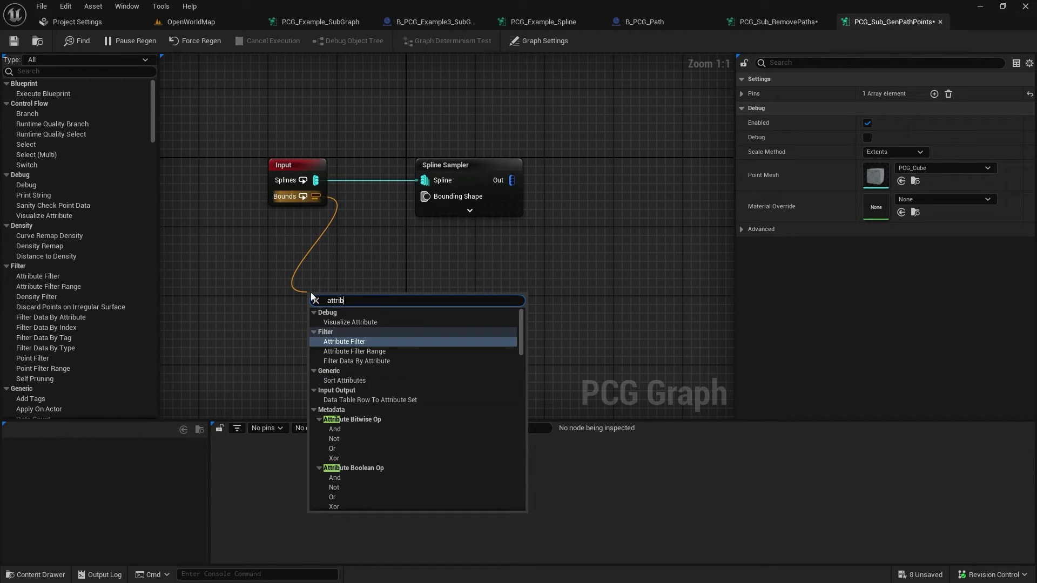
pyautogui.scroll(-5, 454, 405)
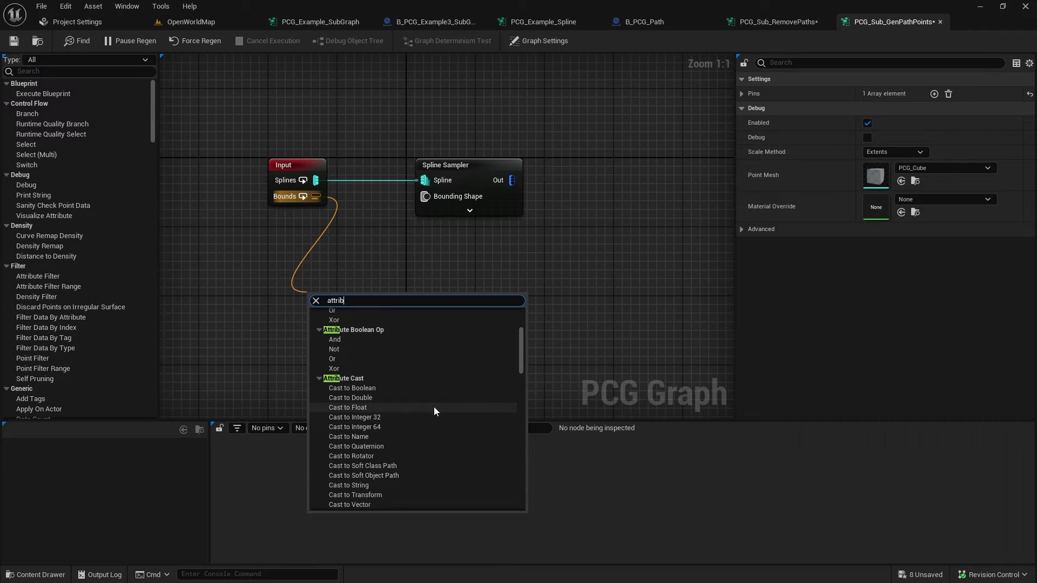
pyautogui.scroll(5, 433, 408)
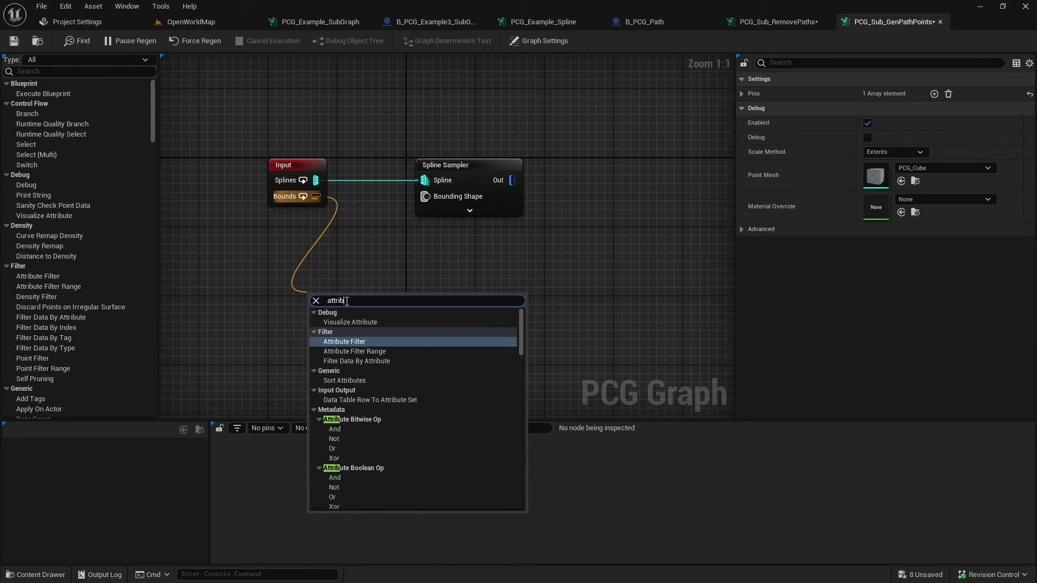
pyautogui.hotkey('ctrl', 'a')
pyautogui.write('selec')
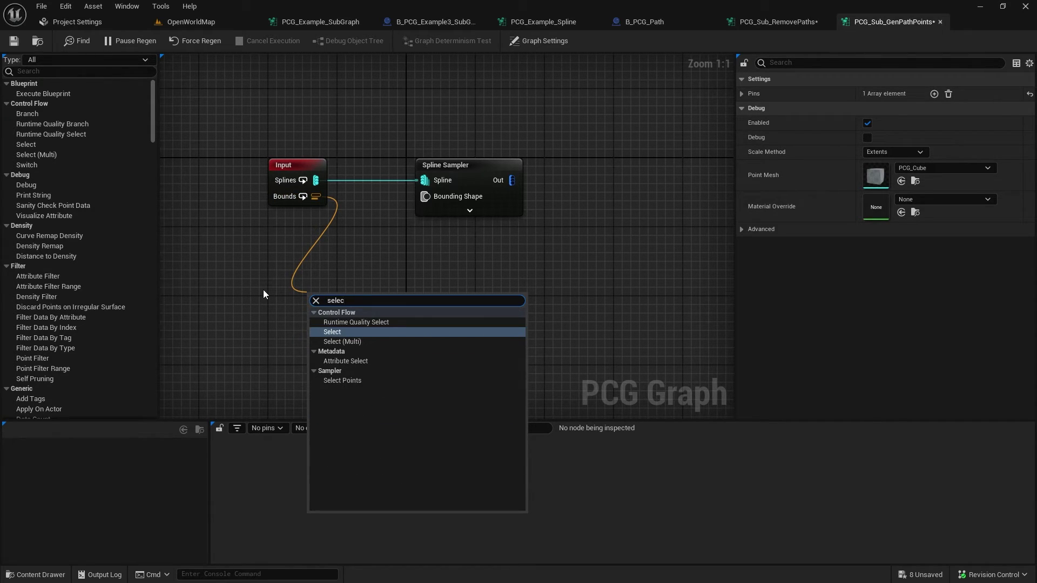
pyautogui.click(352, 361)
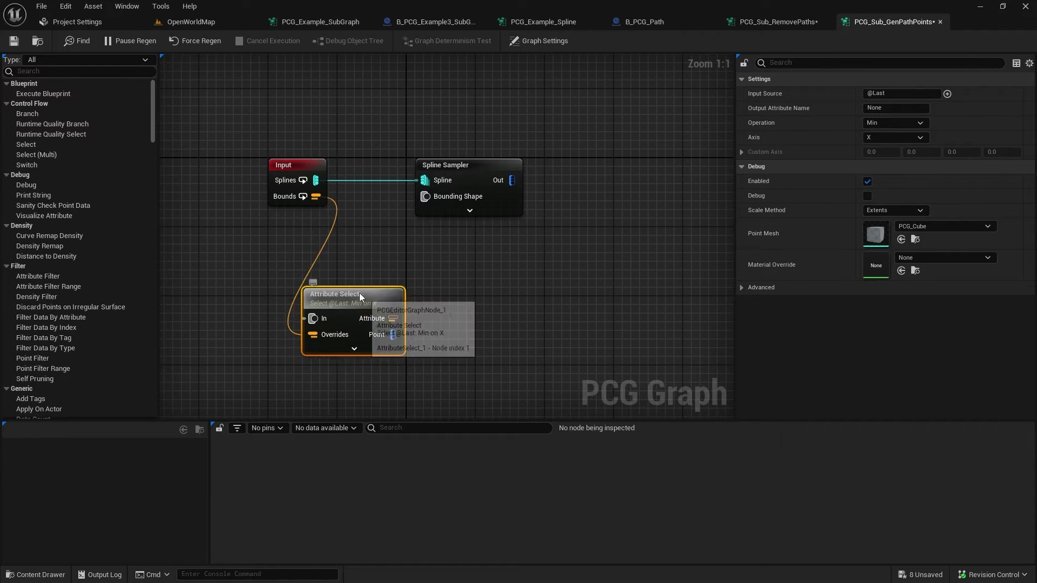
pyautogui.moveTo(358, 293); pyautogui.dragTo(354, 254)
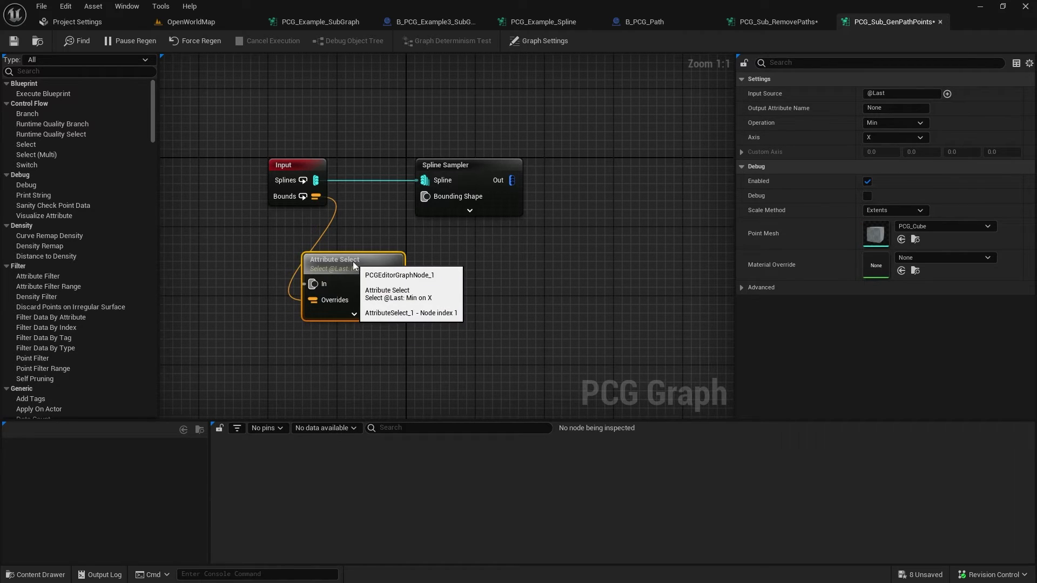
pyautogui.click(273, 168)
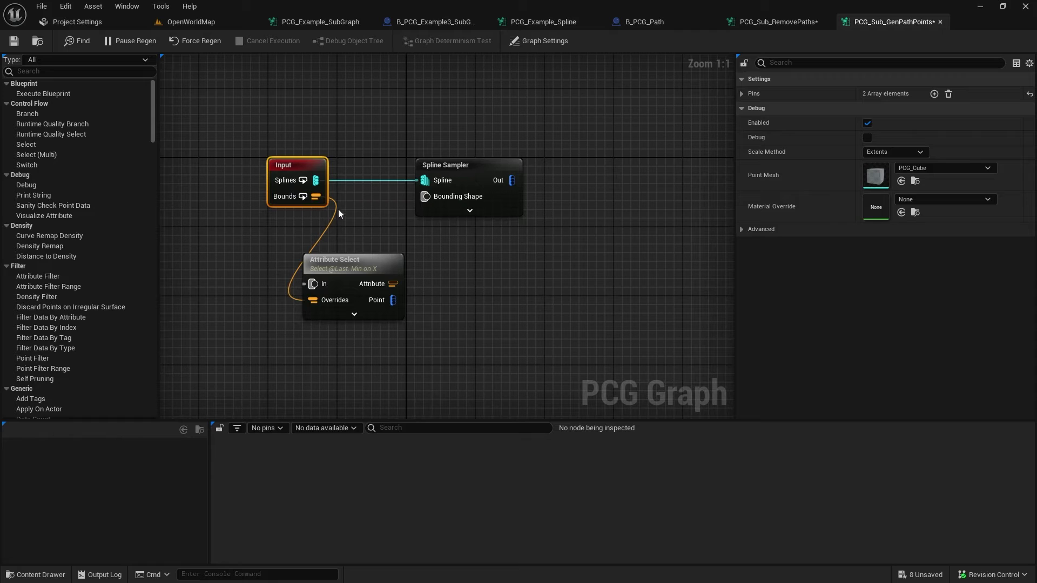
pyautogui.click(358, 273)
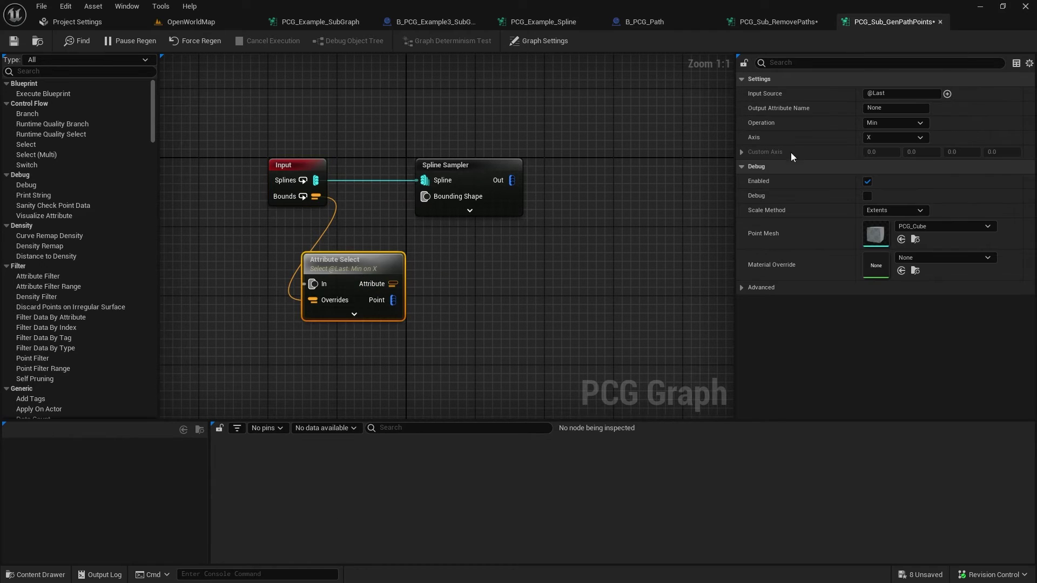
pyautogui.click(897, 108)
pyautogui.write('Ve')
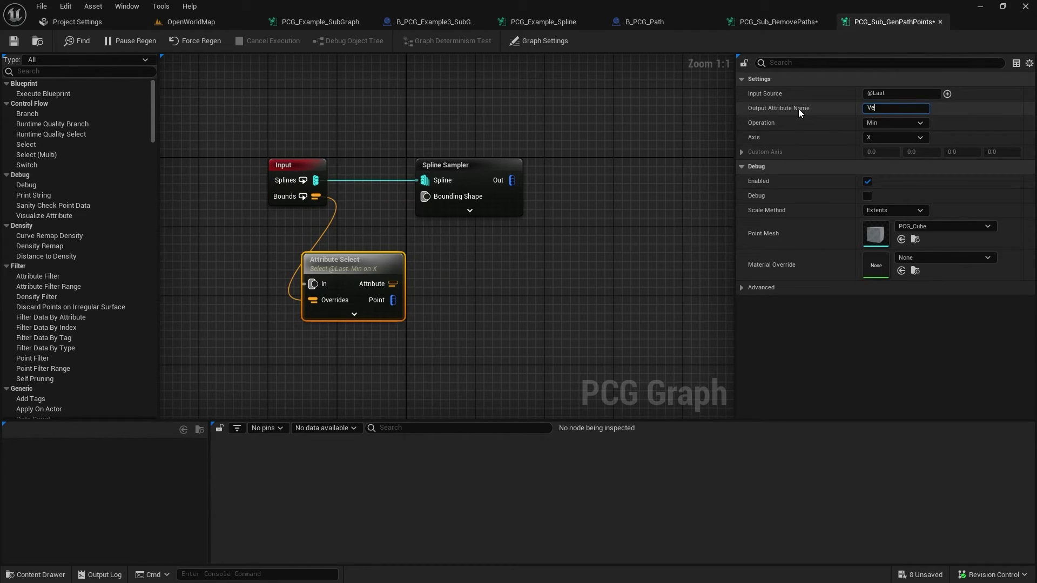
pyautogui.write('ctor.X')
pyautogui.press('Tab')
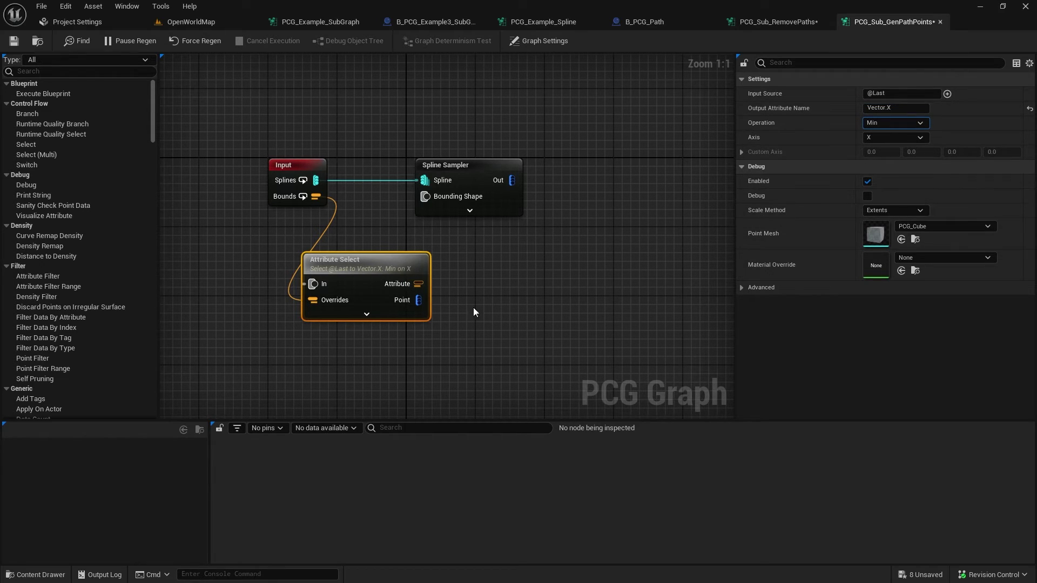
# Wire the Attribute Select result into the Spline Sampler's Distance Increment input.
pyautogui.moveTo(406, 256); pyautogui.dragTo(354, 247)
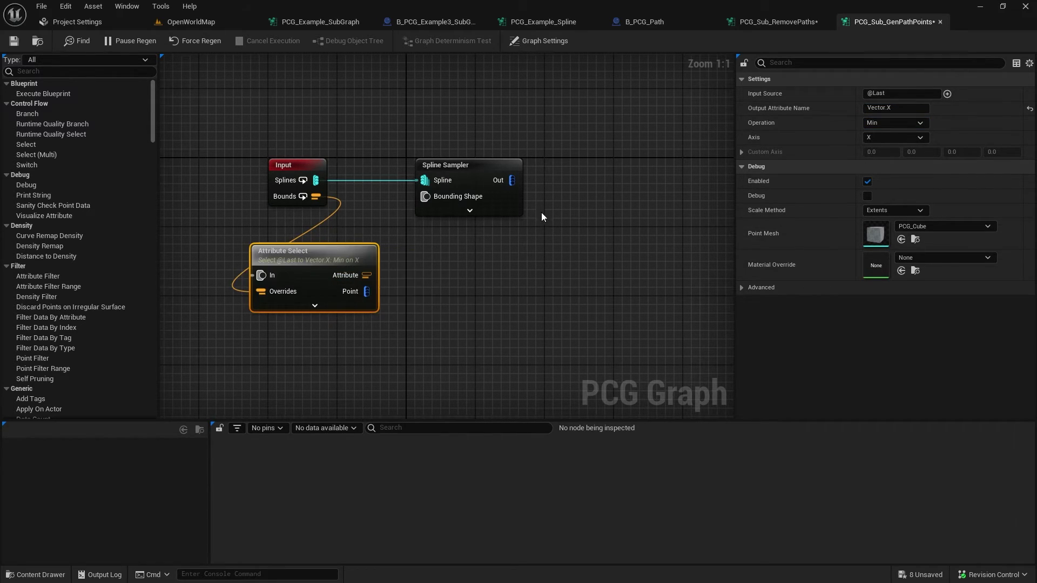
pyautogui.click(470, 210)
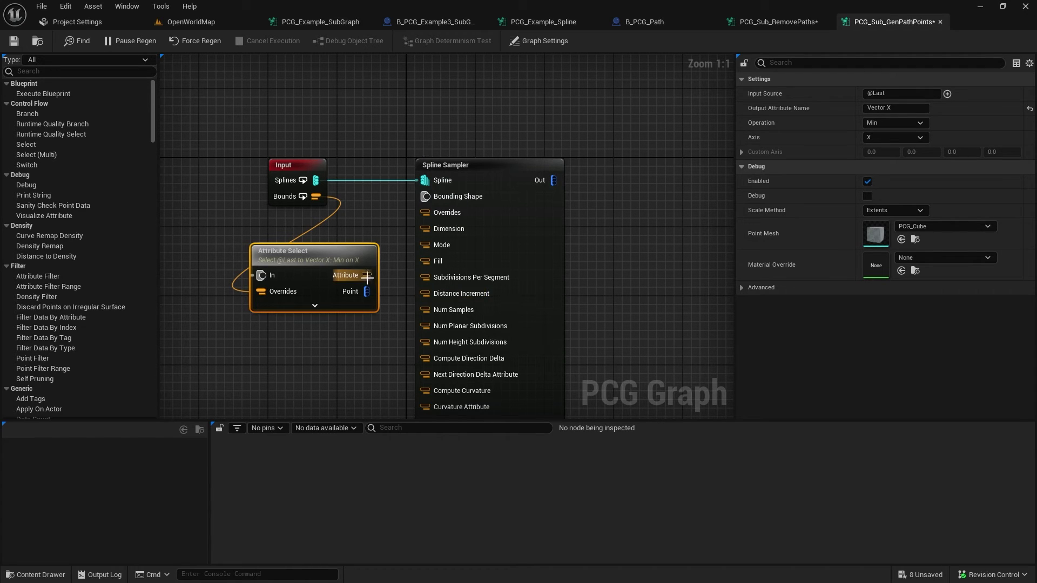
pyautogui.moveTo(367, 276)
pyautogui.mouseDown()
pyautogui.moveTo(427, 345)
pyautogui.moveTo(417, 309)
pyautogui.moveTo(426, 296)
pyautogui.mouseUp()
pyautogui.scroll(-7, 670, 238)
pyautogui.moveTo(623, 375); pyautogui.dragTo(607, 313, button='right')
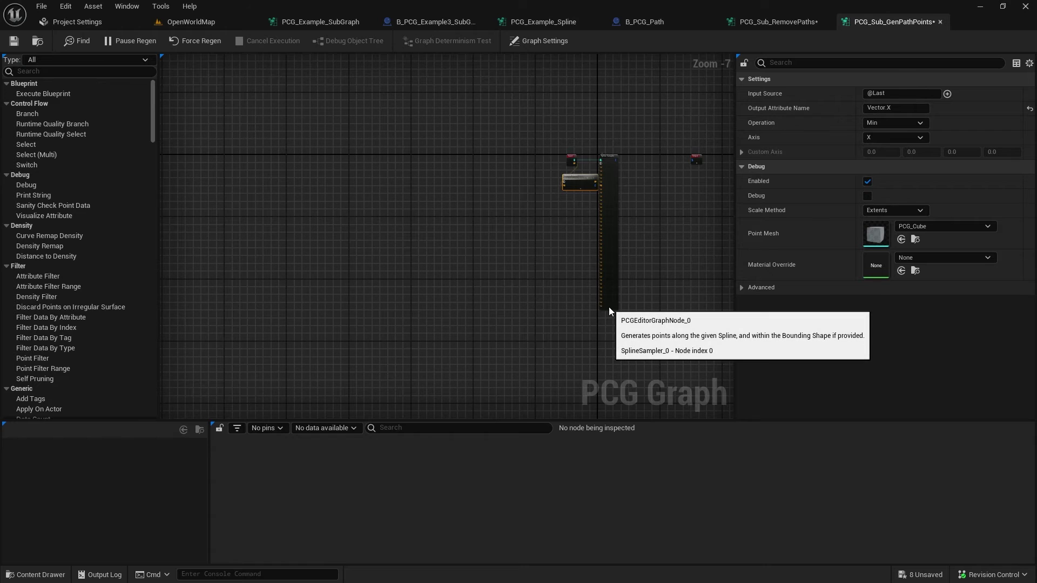
pyautogui.click(608, 307)
pyautogui.scroll(7, 625, 193)
pyautogui.moveTo(628, 194); pyautogui.dragTo(479, 255, button='right')
pyautogui.moveTo(441, 164); pyautogui.dragTo(475, 177, button='right')
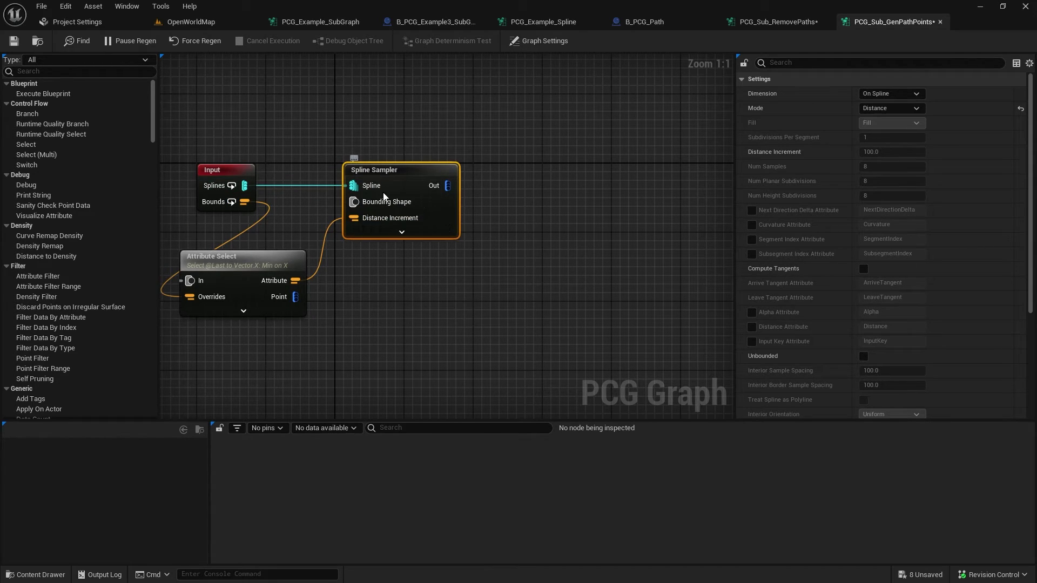
# Add a Bounds Modifier node after the Spline Sampler, lined up with it.
pyautogui.moveTo(534, 181); pyautogui.dragTo(491, 178, button='right')
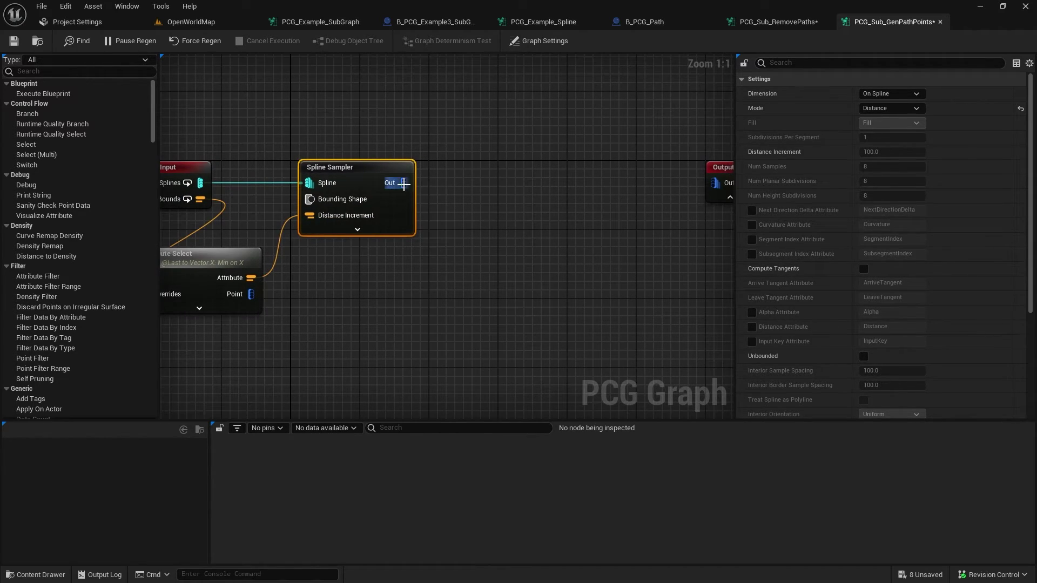
pyautogui.moveTo(404, 183); pyautogui.dragTo(480, 186)
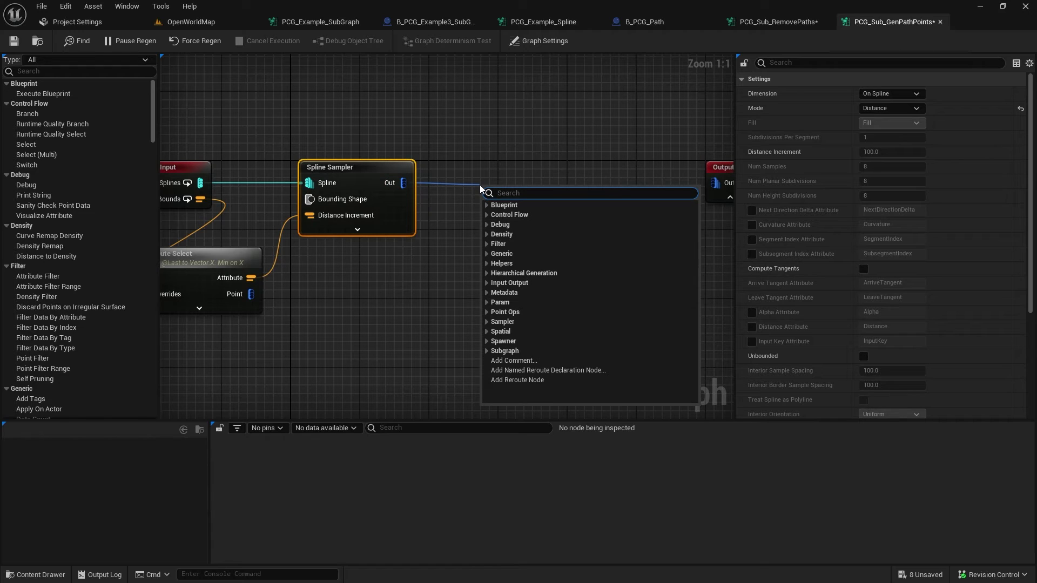
pyautogui.write('bounds')
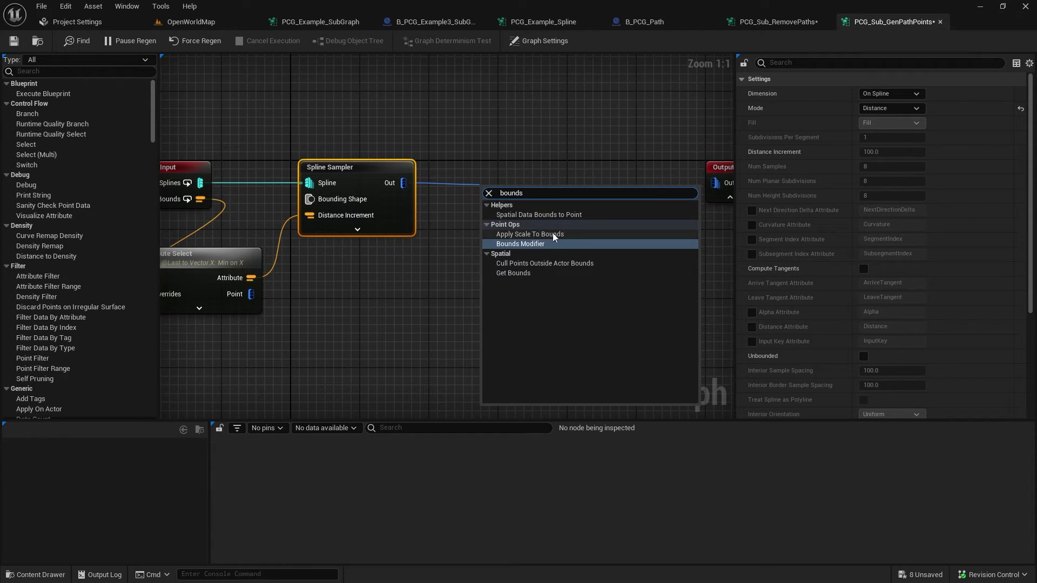
pyautogui.press('Escape')
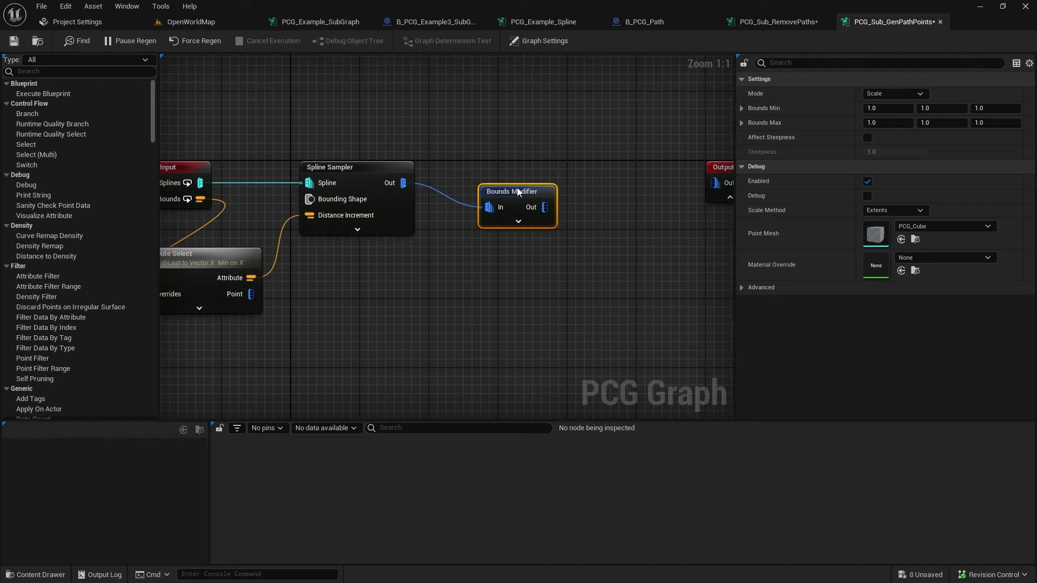
pyautogui.moveTo(517, 188); pyautogui.dragTo(492, 163)
pyautogui.moveTo(457, 212); pyautogui.dragTo(508, 224, button='right')
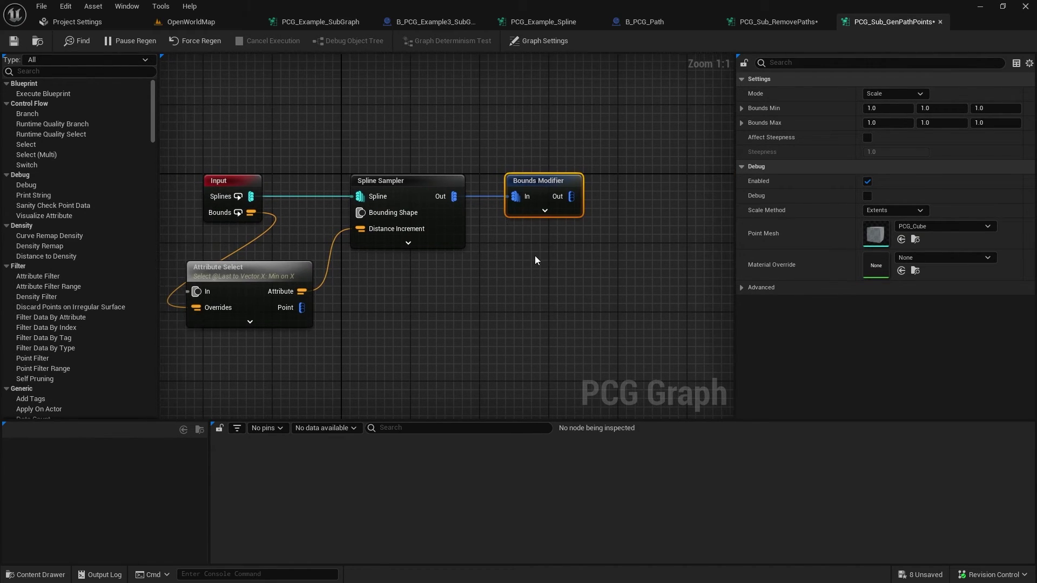
# Feed the Input's Bounds into the Bounds Modifier's Bounds Min and Bounds Max.
pyautogui.click(549, 212)
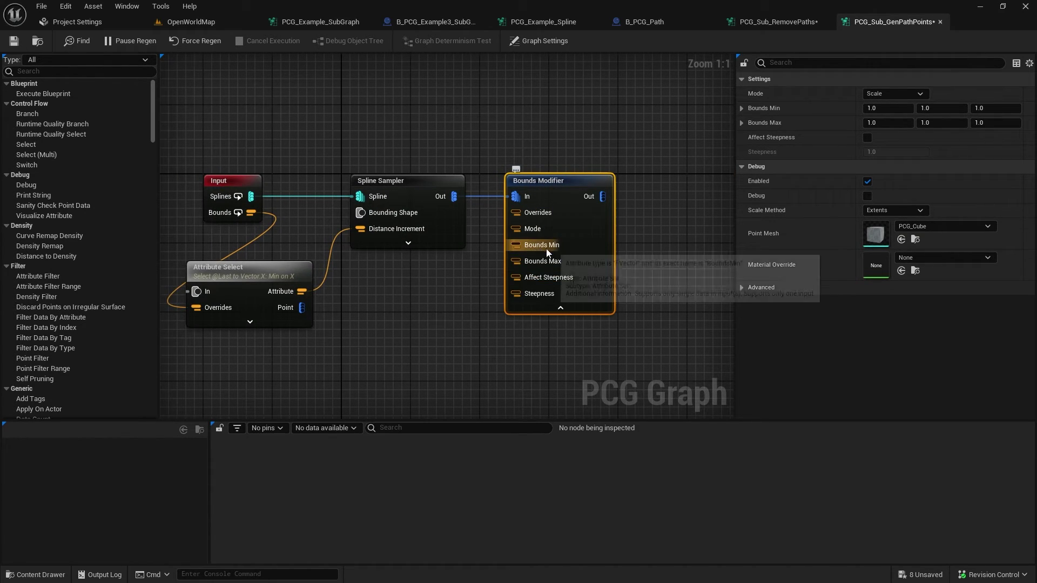
pyautogui.moveTo(250, 212); pyautogui.dragTo(518, 261)
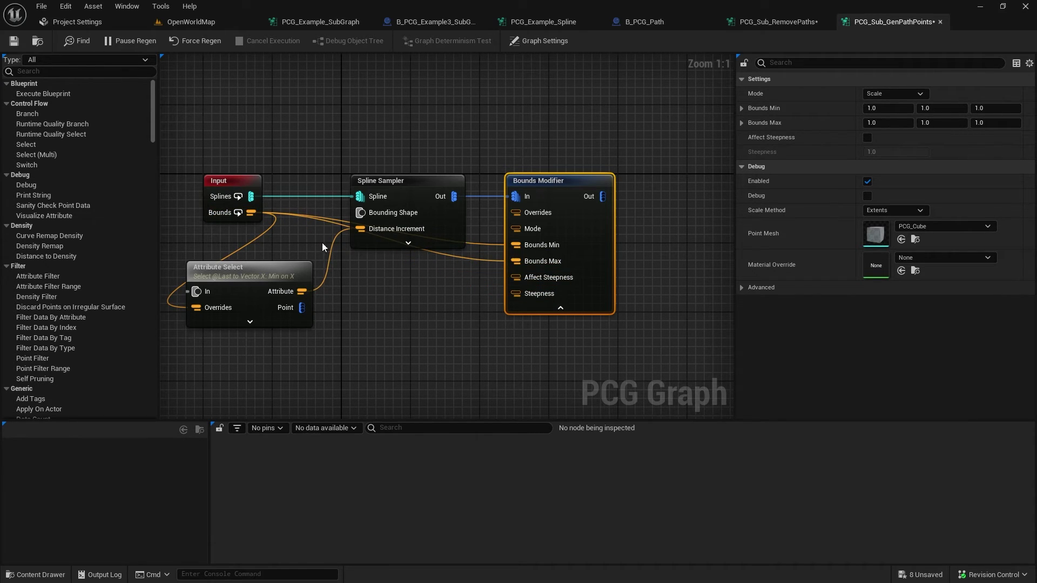
pyautogui.moveTo(689, 159); pyautogui.dragTo(551, 133, button='right')
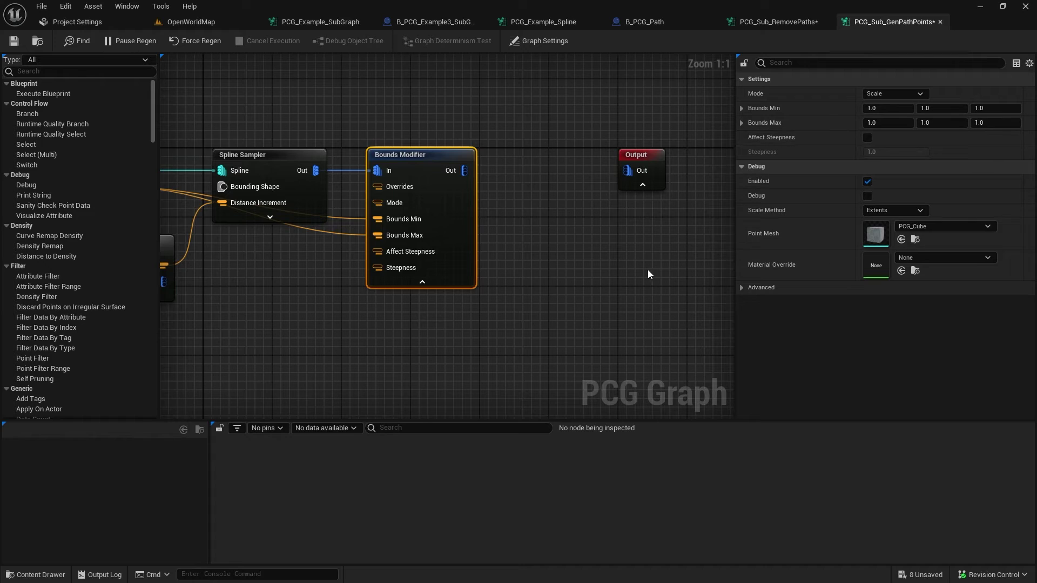
pyautogui.click(423, 279)
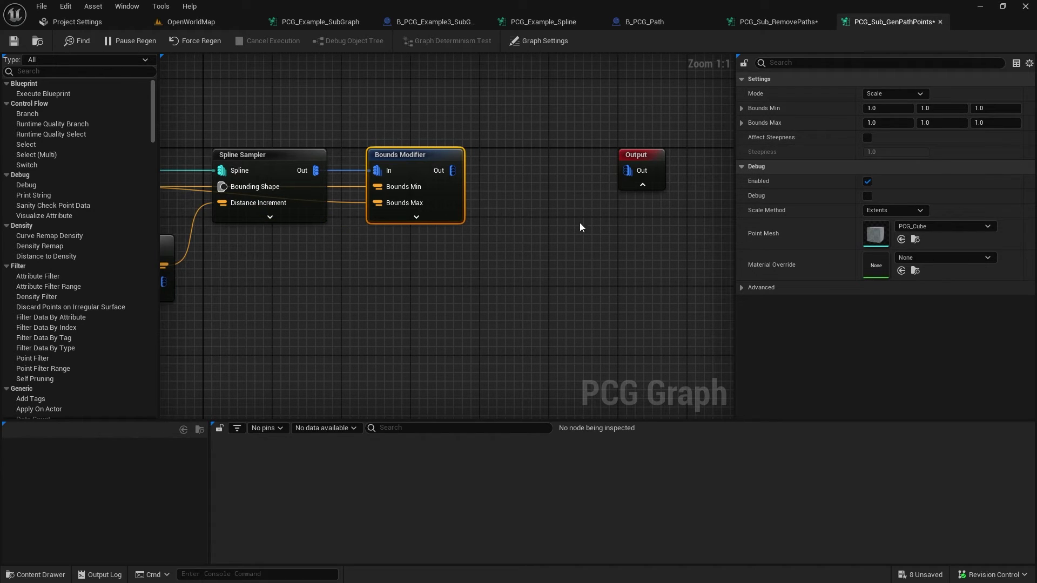
pyautogui.moveTo(644, 155)
pyautogui.mouseDown()
pyautogui.moveTo(623, 157)
pyautogui.moveTo(651, 152)
pyautogui.mouseUp()
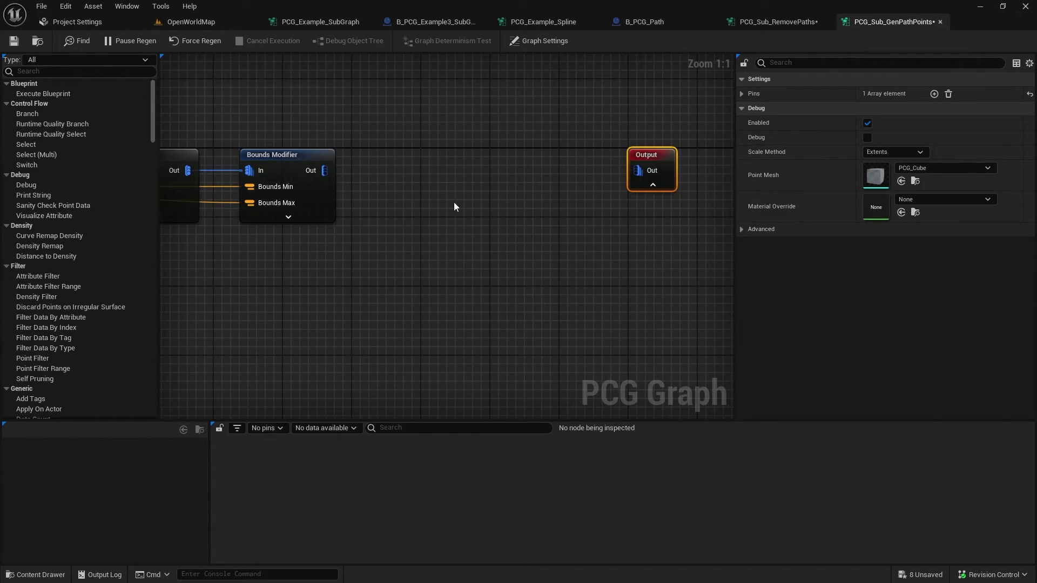
# Add a Projection node after the Bounds Modifier, with Get Landscape Data as Projection Target.
pyautogui.moveTo(351, 206); pyautogui.dragTo(381, 189, button='right')
pyautogui.moveTo(353, 153); pyautogui.dragTo(463, 155)
pyautogui.write('proj')
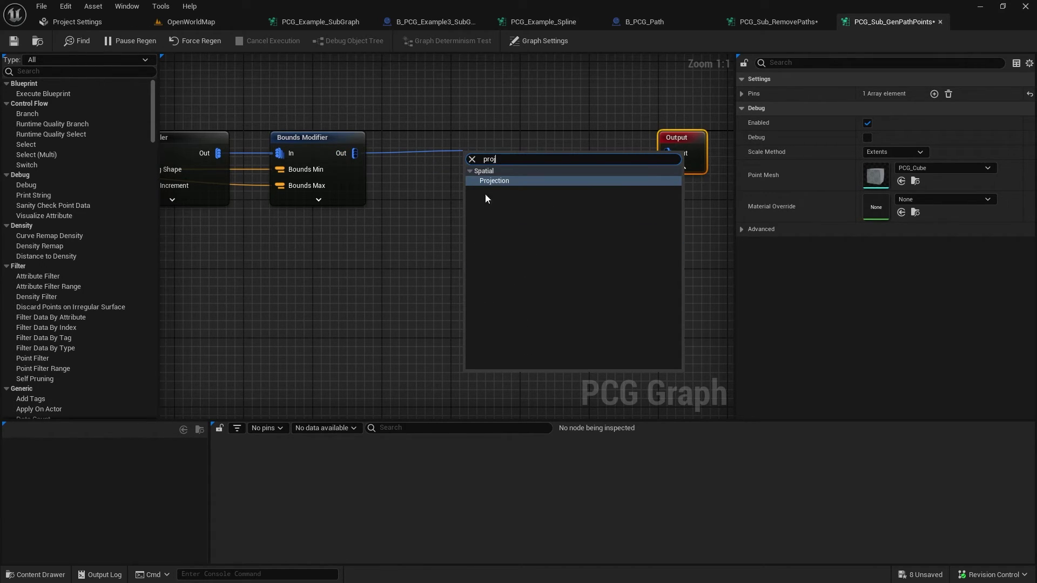
pyautogui.press('Return')
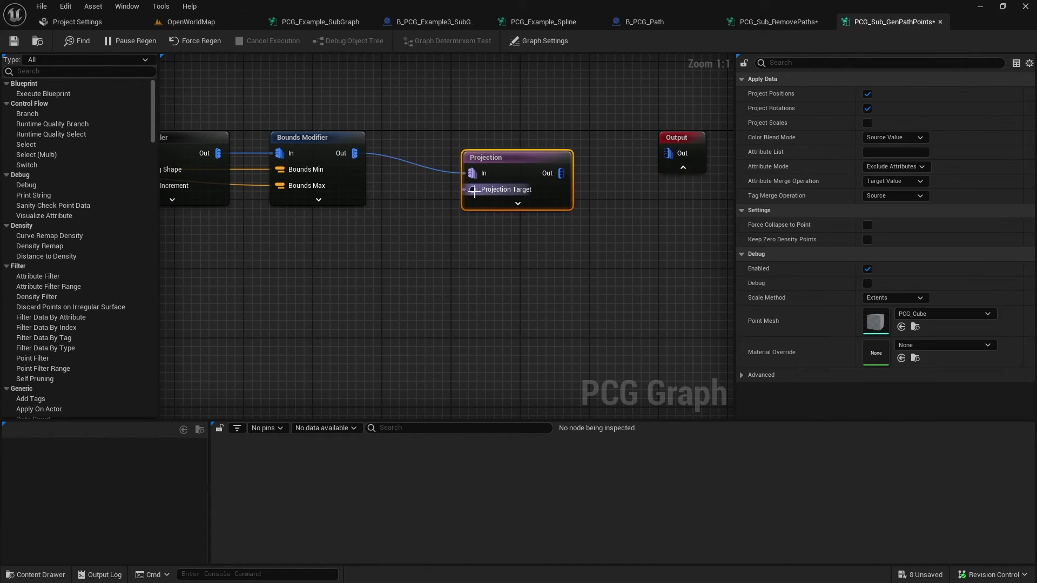
pyautogui.rightClick(371, 259)
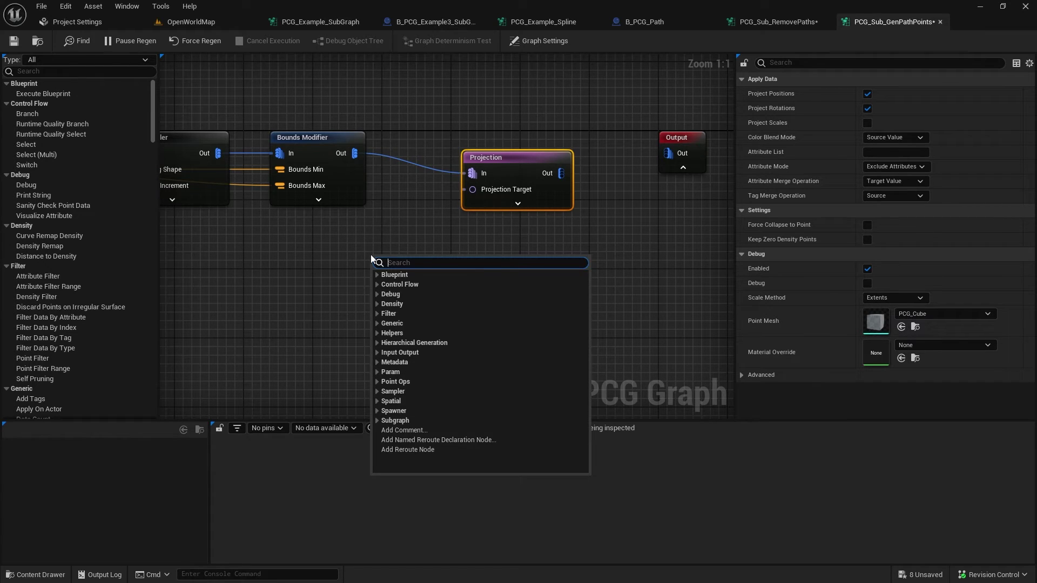
pyautogui.write('getlands')
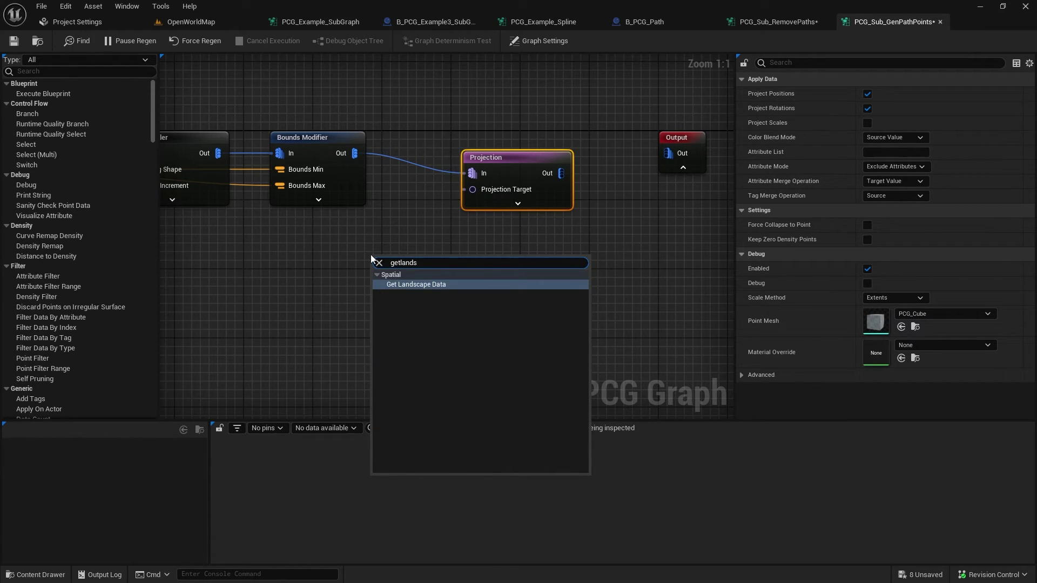
pyautogui.click(430, 284)
pyautogui.moveTo(448, 277); pyautogui.dragTo(484, 143)
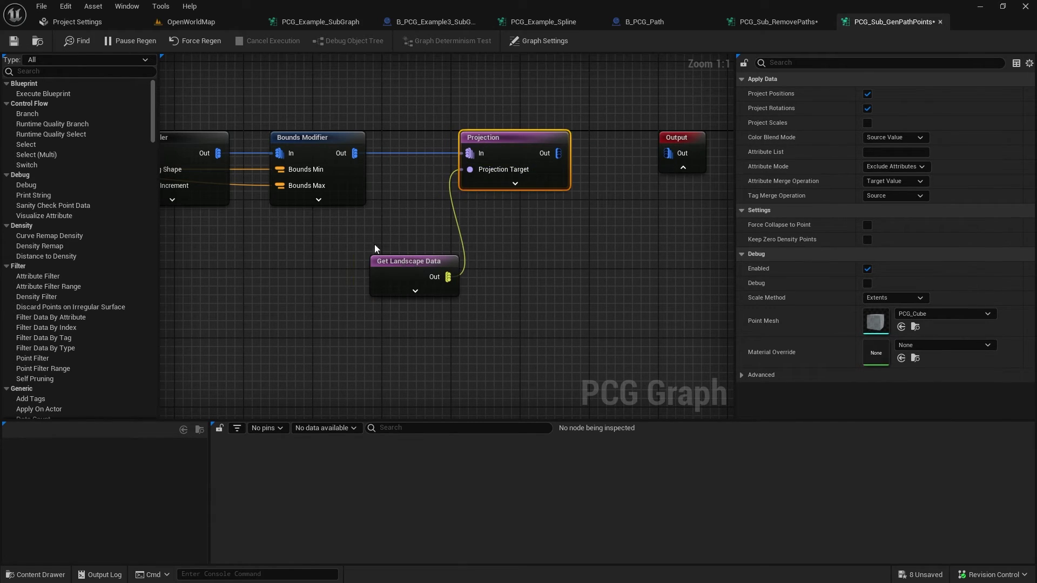
pyautogui.moveTo(416, 265); pyautogui.dragTo(504, 209)
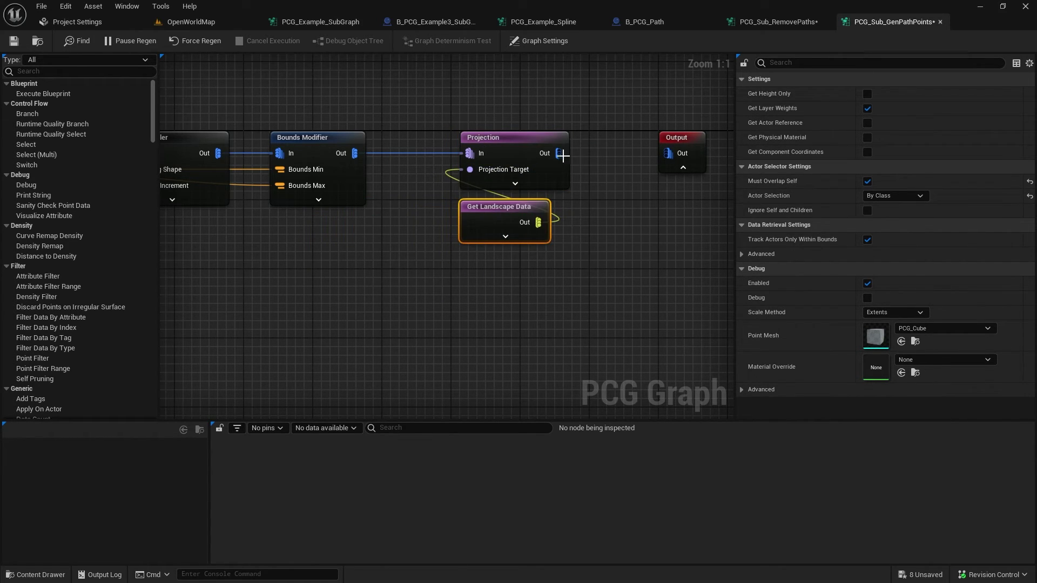
pyautogui.scroll(-2, 610, 199)
pyautogui.moveTo(607, 202); pyautogui.dragTo(641, 219, button='right')
pyautogui.moveTo(362, 259); pyautogui.dragTo(321, 287, button='right')
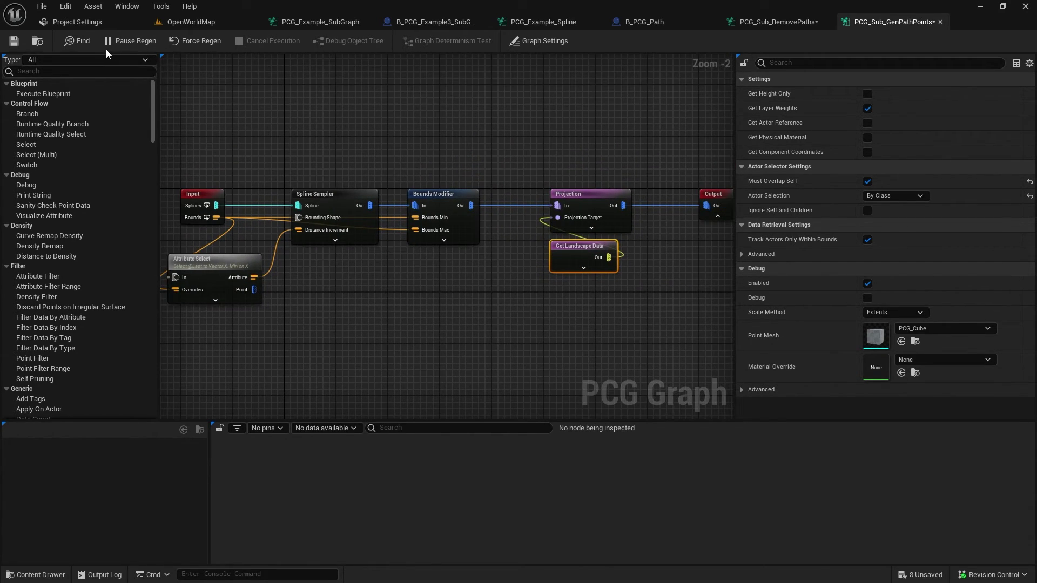
# Save the GenPathPoints graph and make the Spline Sampler unbounded.
pyautogui.click(14, 42)
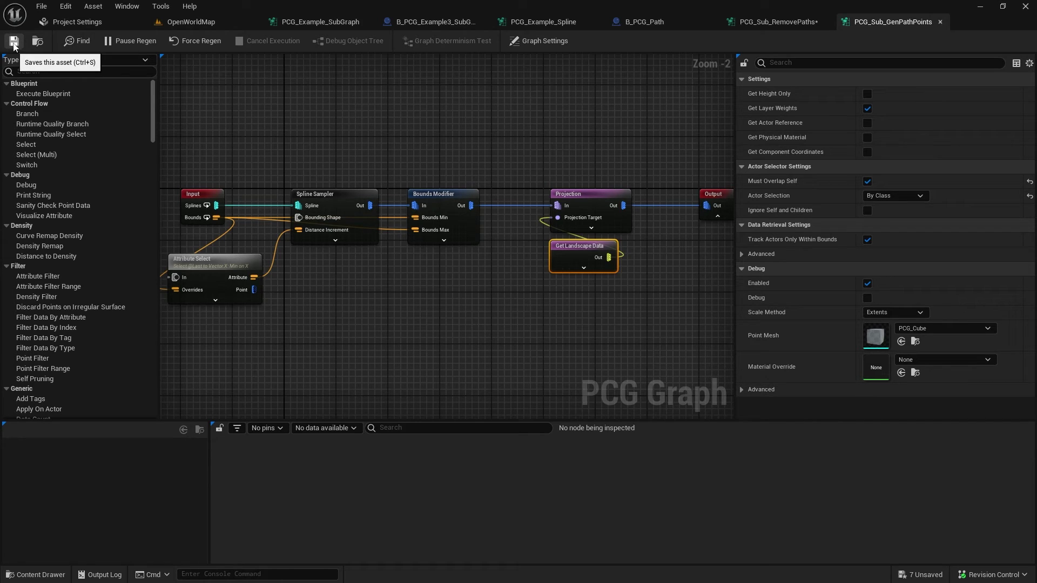
pyautogui.click(337, 198)
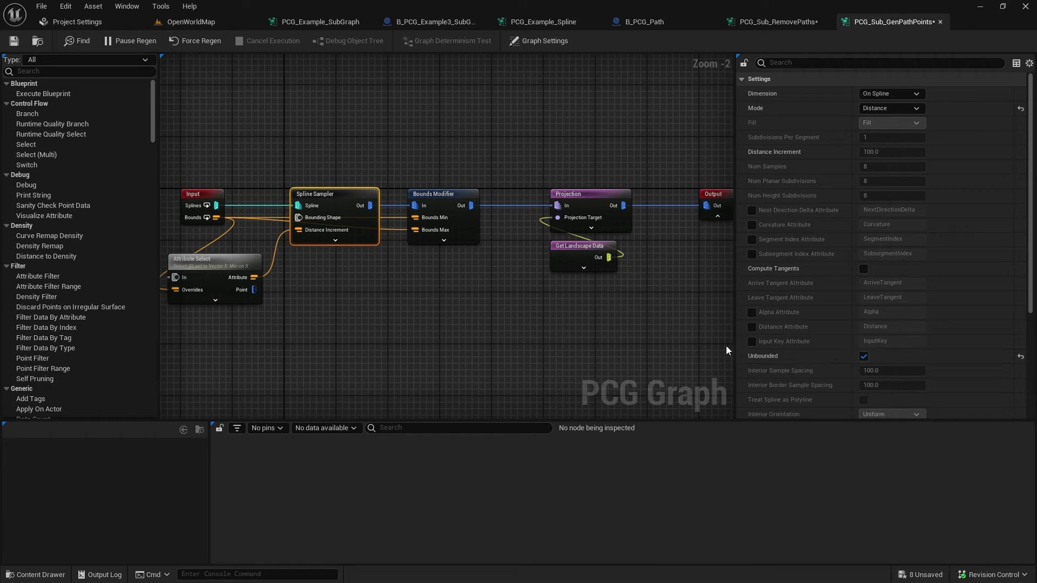
pyautogui.click(863, 357)
# Save GenPathPoints and switch to the PCG_Sub_RemovePaths graph.
pyautogui.hotkey('ctrl', 's')
pyautogui.click(777, 21)
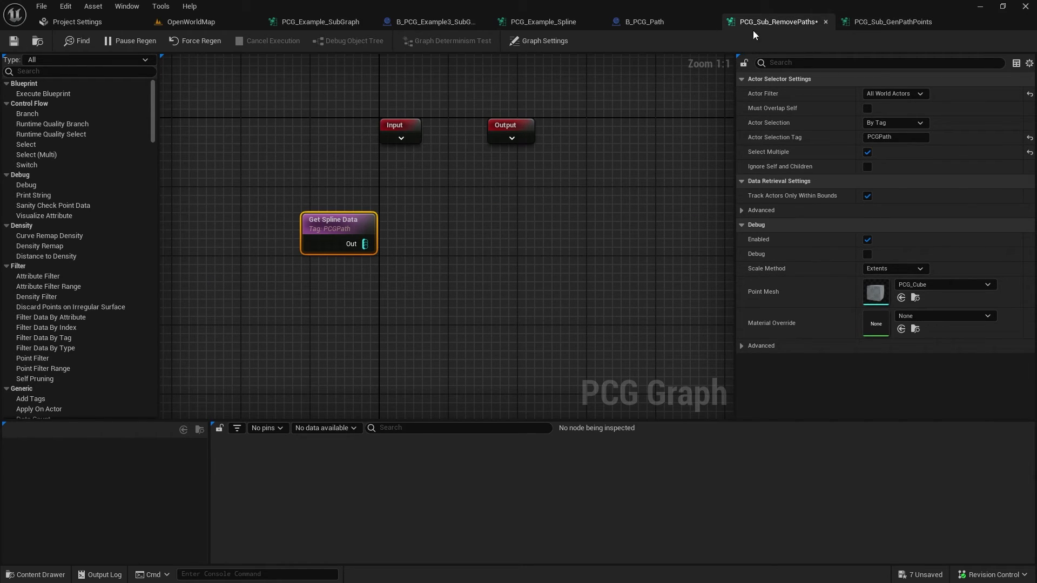
pyautogui.moveTo(539, 250); pyautogui.dragTo(486, 234, button='right')
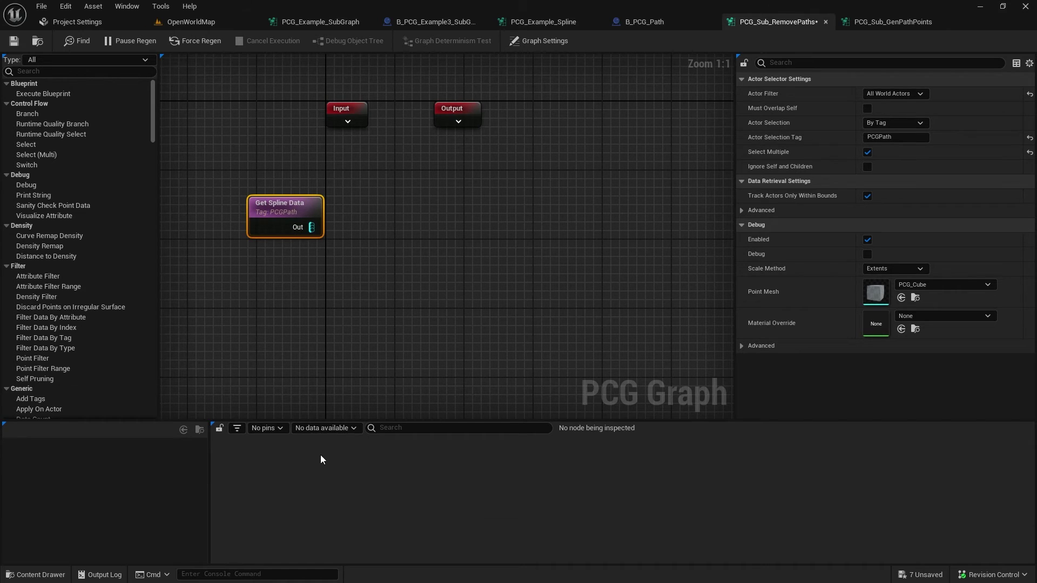
# Add PCG_Sub_GenPathPoints as a loop node and wire Get Spline Data into its Splines.
pyautogui.hotkey('ctrl', 'space')
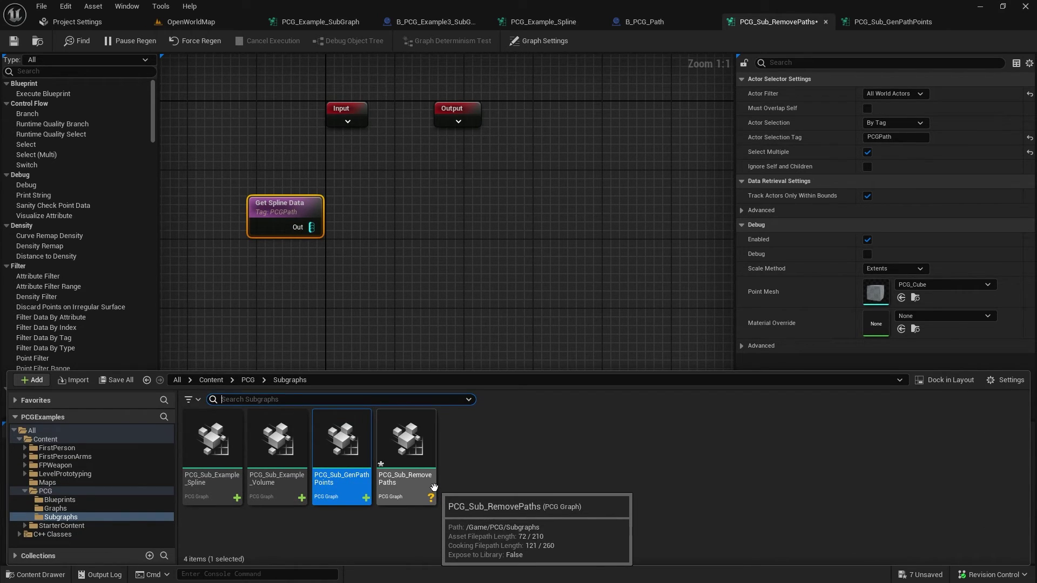
pyautogui.moveTo(342, 448); pyautogui.dragTo(415, 216)
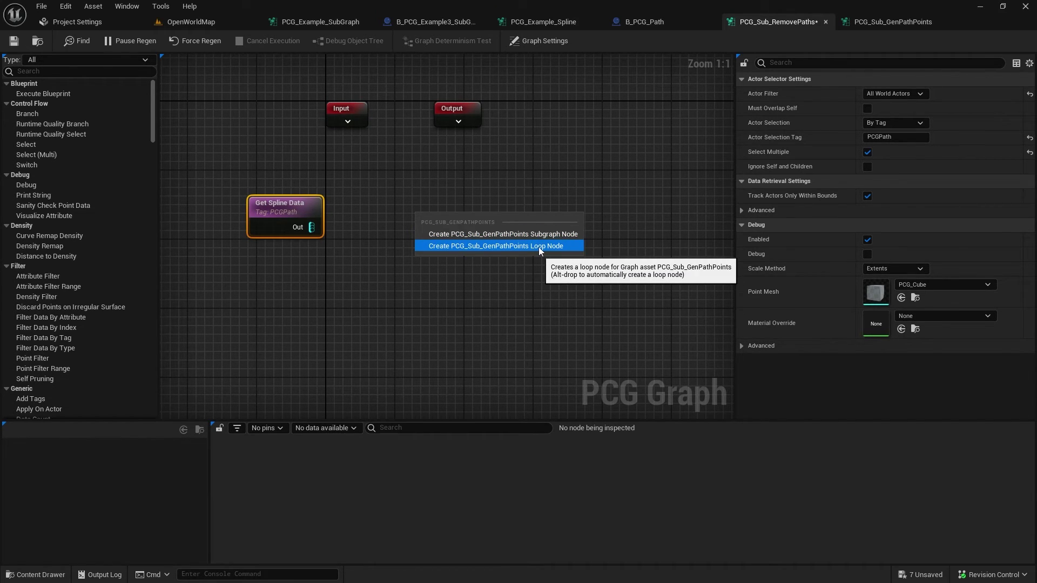
pyautogui.click(539, 247)
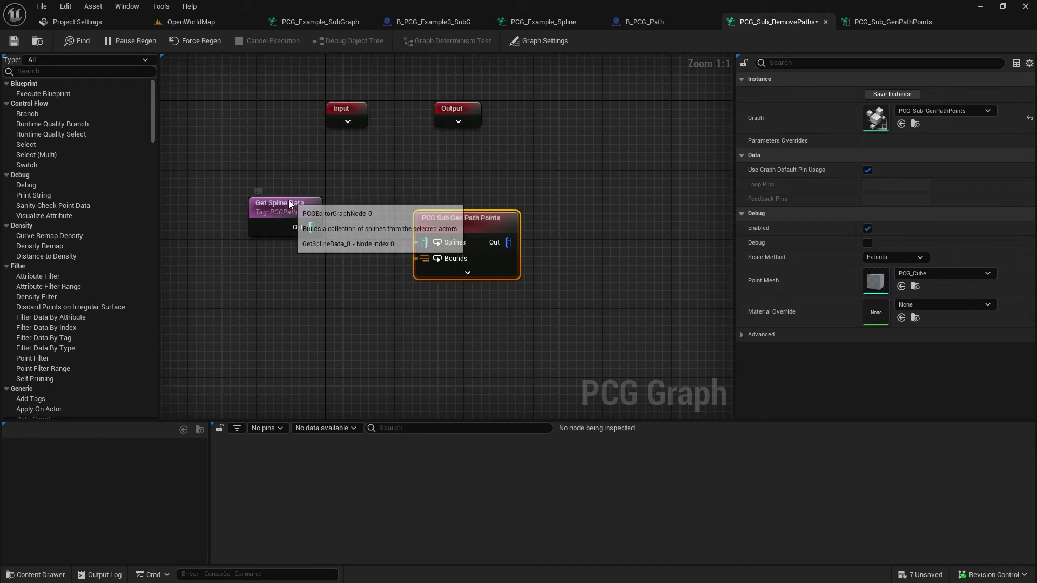
pyautogui.click(284, 221)
pyautogui.moveTo(312, 227); pyautogui.dragTo(423, 242)
pyautogui.moveTo(395, 309); pyautogui.dragTo(498, 294, button='right')
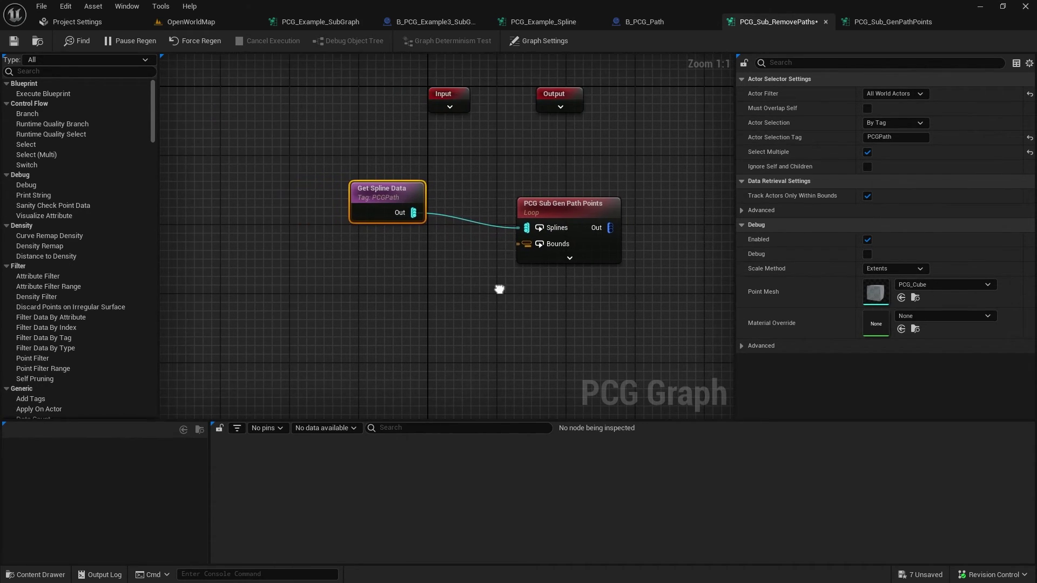
# Add a Get Actor Property node reading PathWidthVector from all world actors tagged PCGPath, selecting multiple.
pyautogui.rightClick(416, 290)
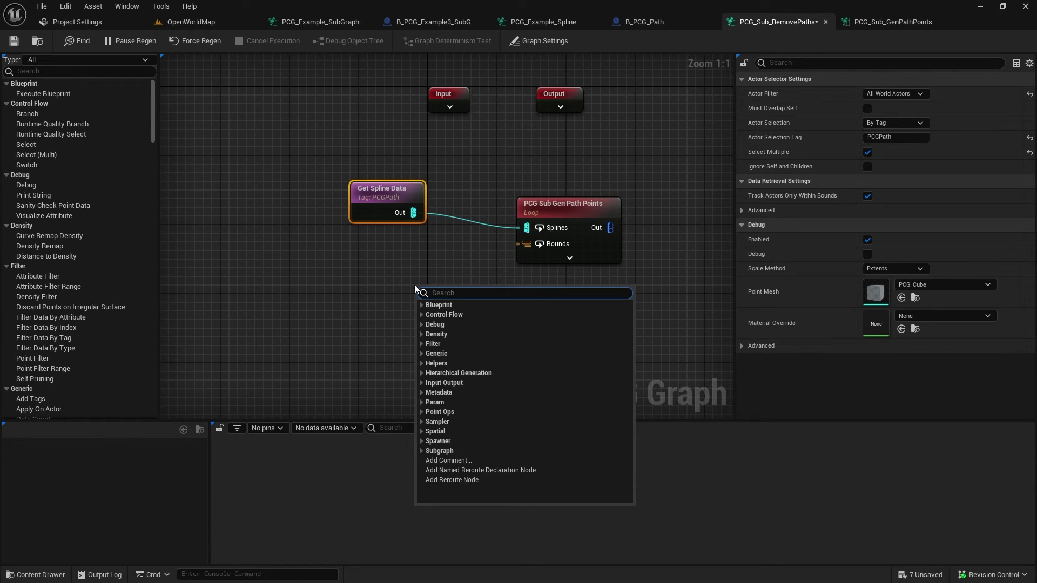
pyautogui.write('getac')
pyautogui.press('Return')
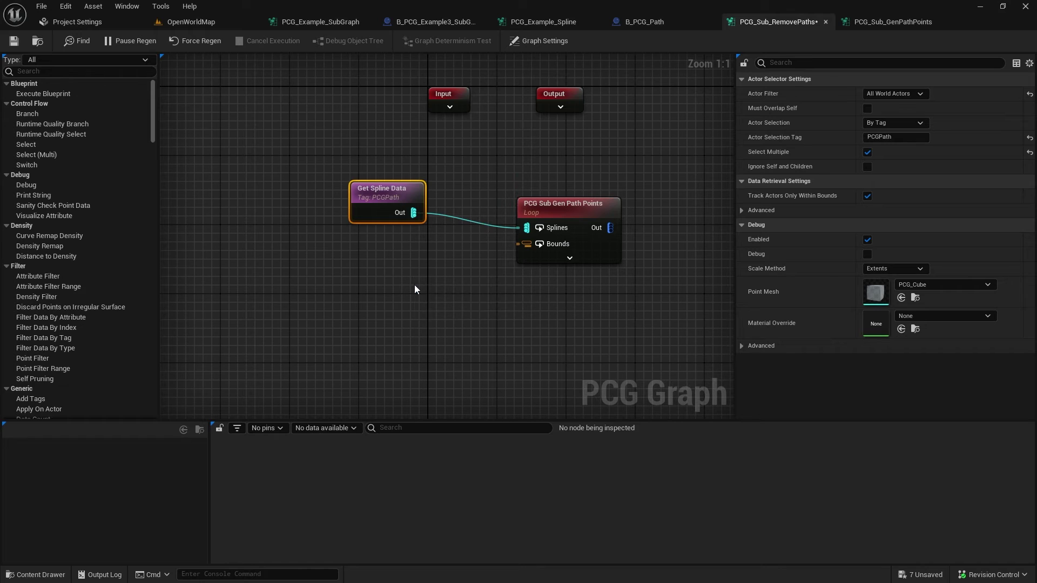
pyautogui.click(892, 93)
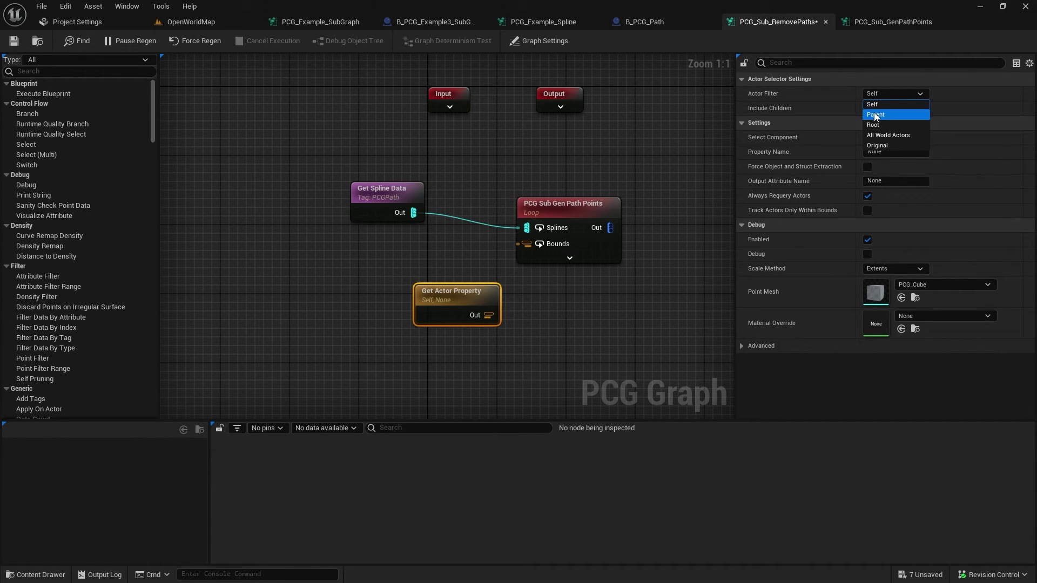
pyautogui.click(888, 135)
pyautogui.click(881, 138)
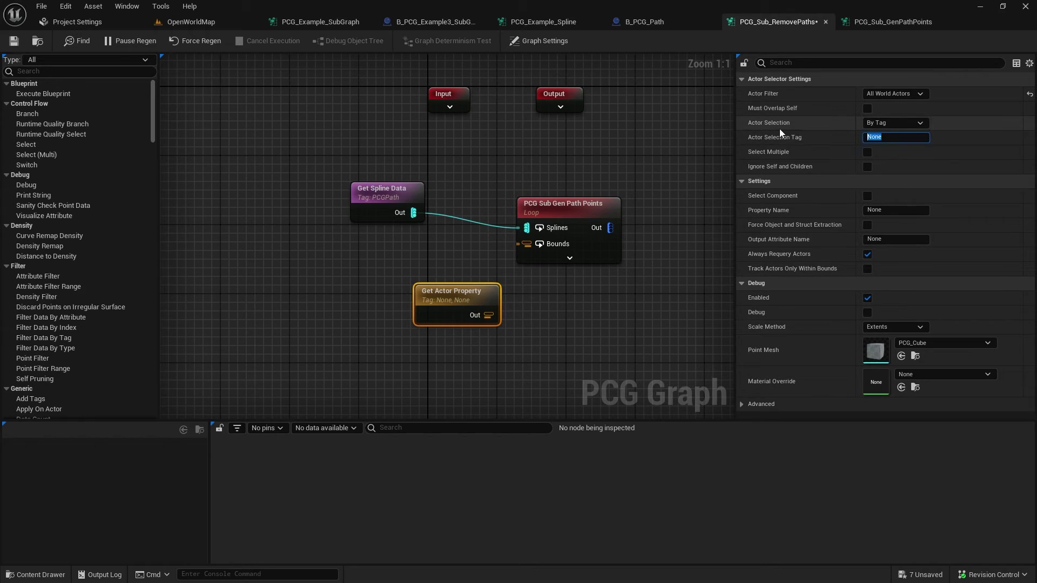
pyautogui.write('PCGPath')
pyautogui.click(868, 153)
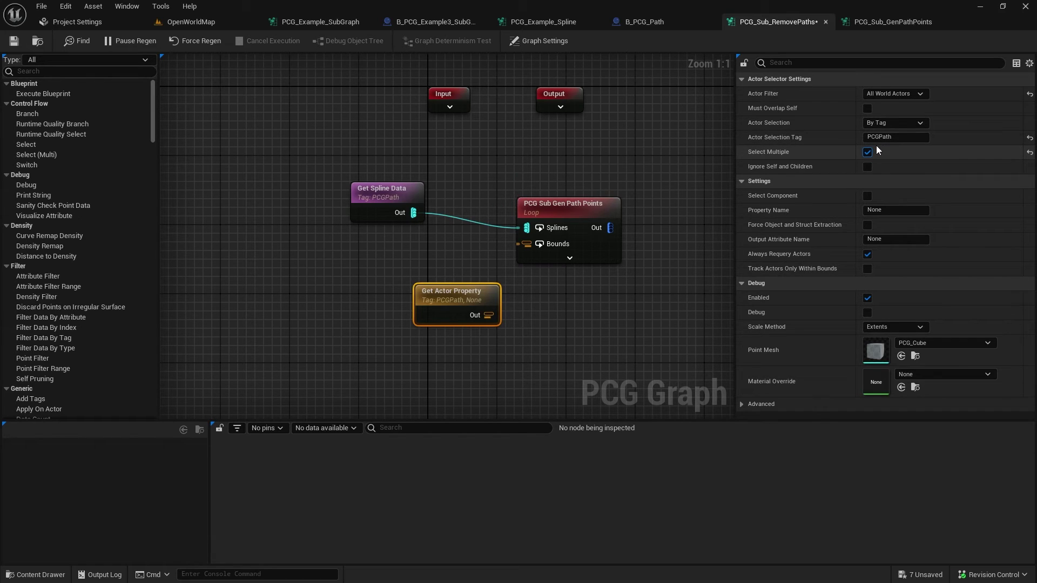
pyautogui.click(896, 210)
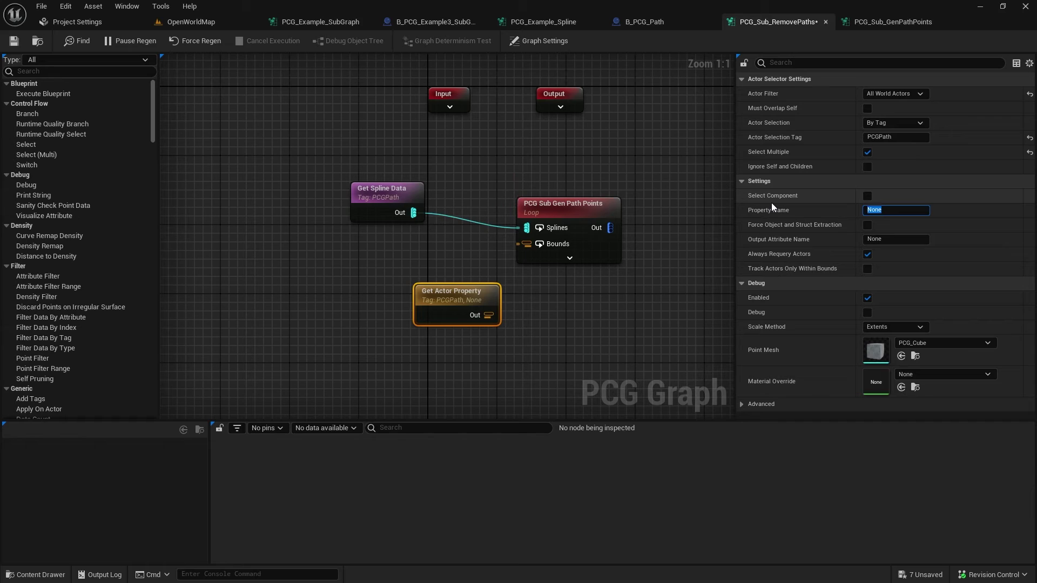
pyautogui.write('PathWidthVector')
pyautogui.press('Tab')
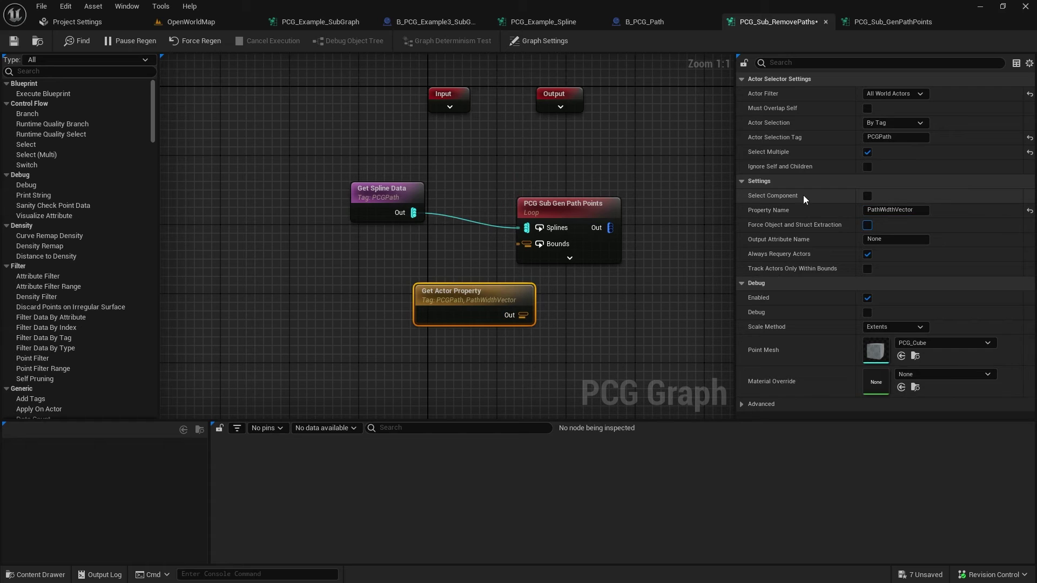
# Connect the actor property to the loop node's Bounds and align Get Spline Data with the loop.
pyautogui.moveTo(522, 315); pyautogui.dragTo(533, 242)
pyautogui.moveTo(513, 296); pyautogui.dragTo(440, 263)
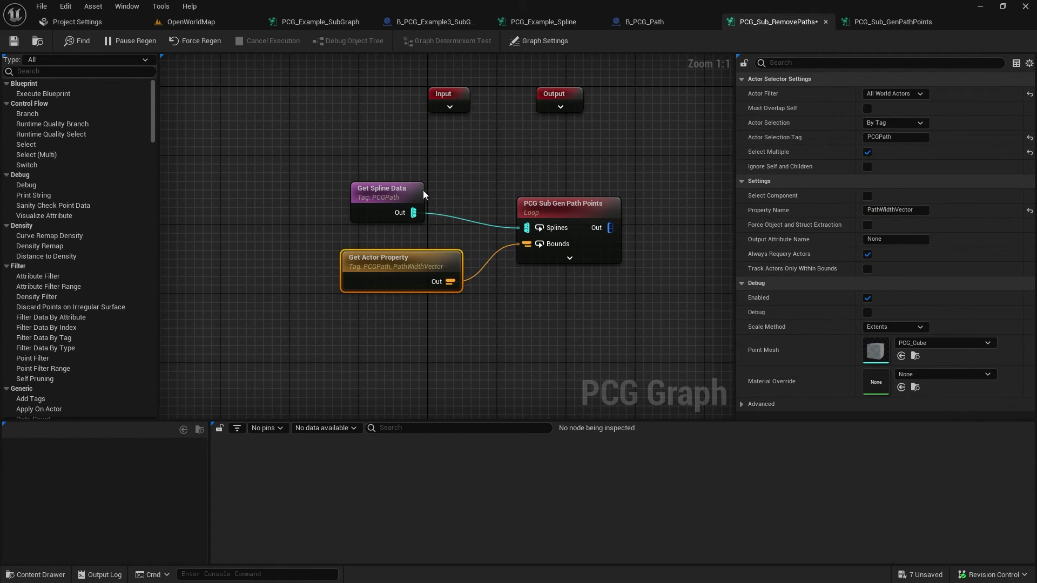
pyautogui.moveTo(402, 193); pyautogui.dragTo(437, 202)
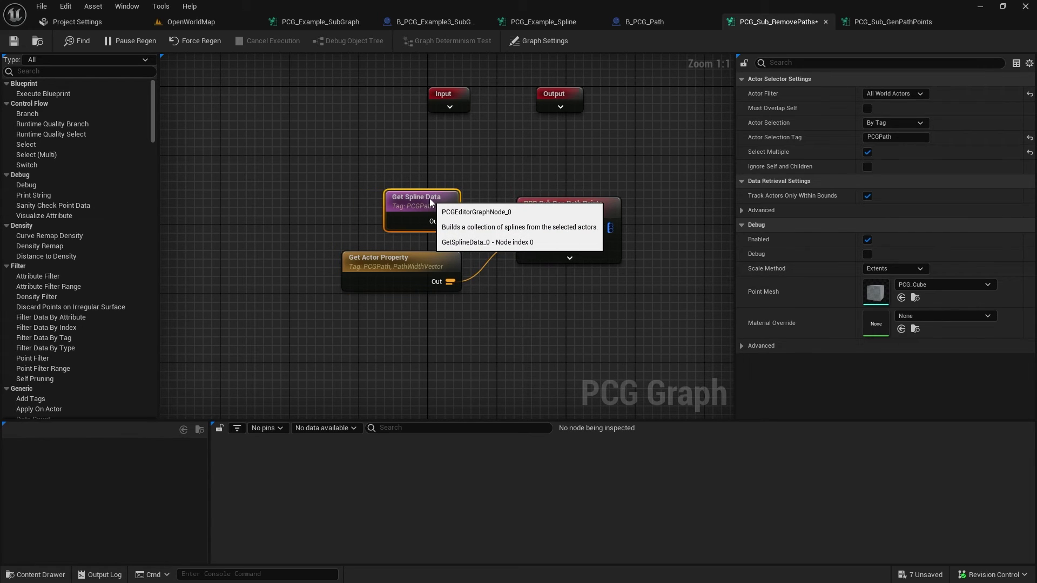
pyautogui.press('q')
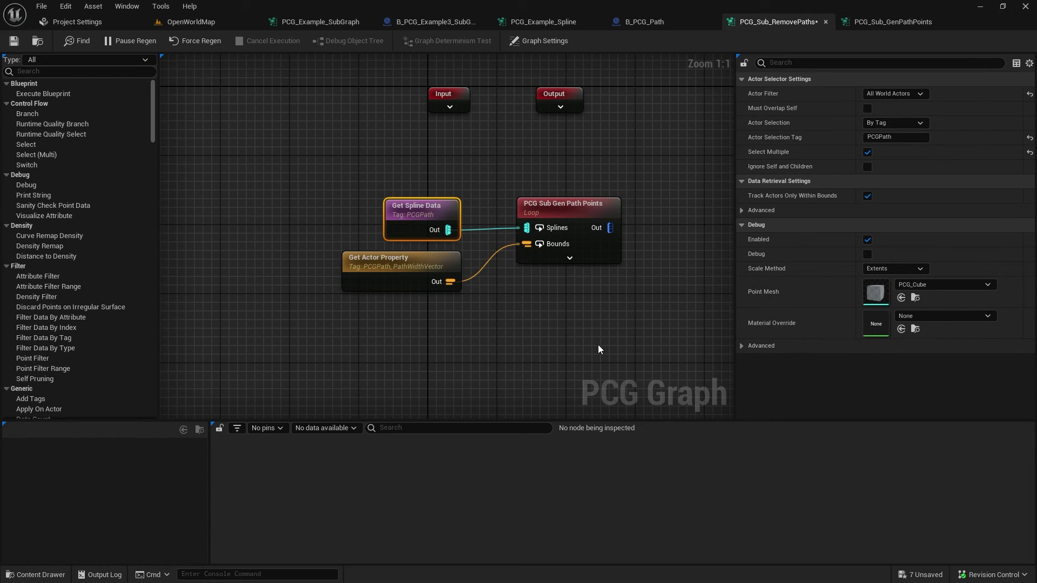
pyautogui.moveTo(417, 188); pyautogui.dragTo(557, 241)
# Place the Output node beside the loop node and connect the loop result to it.
pyautogui.click(593, 315)
pyautogui.moveTo(592, 316); pyautogui.dragTo(565, 312, button='right')
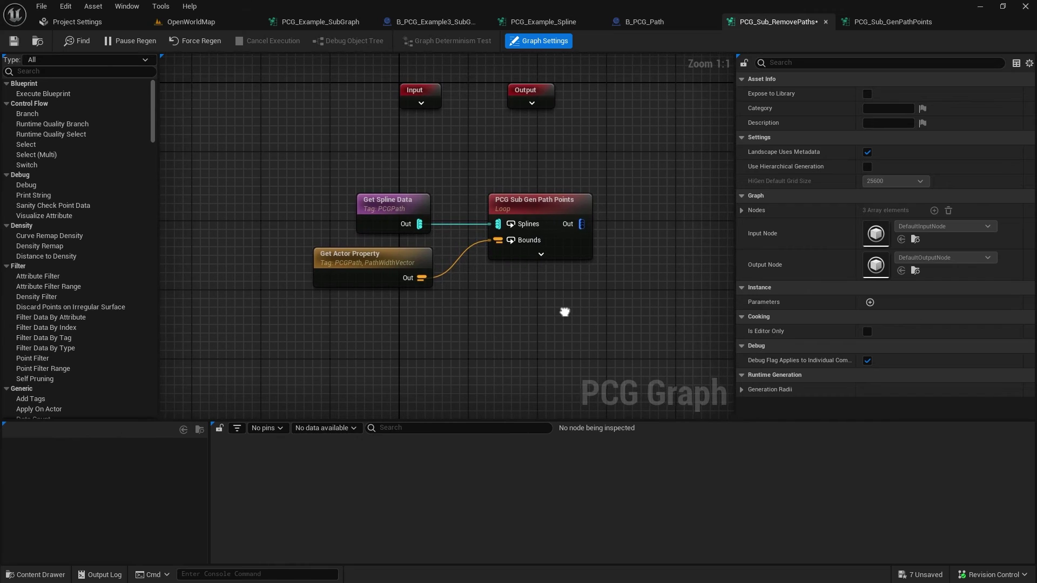
pyautogui.moveTo(654, 171); pyautogui.dragTo(494, 187, button='right')
pyautogui.moveTo(370, 114); pyautogui.dragTo(436, 245)
pyautogui.click(506, 248)
pyautogui.moveTo(512, 231)
pyautogui.mouseDown()
pyautogui.moveTo(486, 225)
pyautogui.moveTo(520, 233)
pyautogui.mouseUp()
# Restrict the Output pin's allowed types to Point and save PCG_Sub_RemovePaths.
pyautogui.moveTo(229, 174); pyautogui.dragTo(595, 240)
pyautogui.click(515, 238)
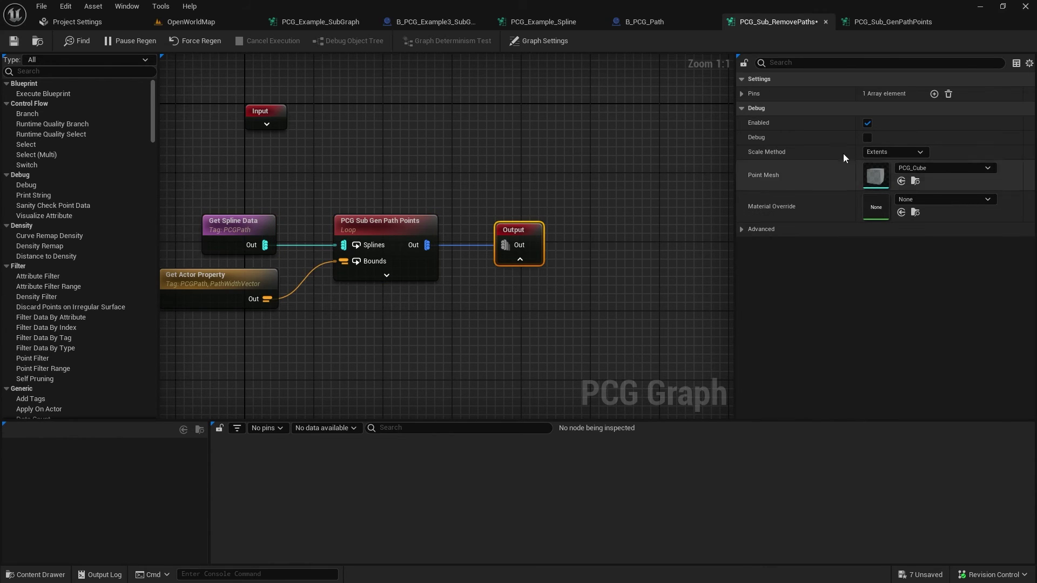
pyautogui.click(742, 93)
pyautogui.click(891, 153)
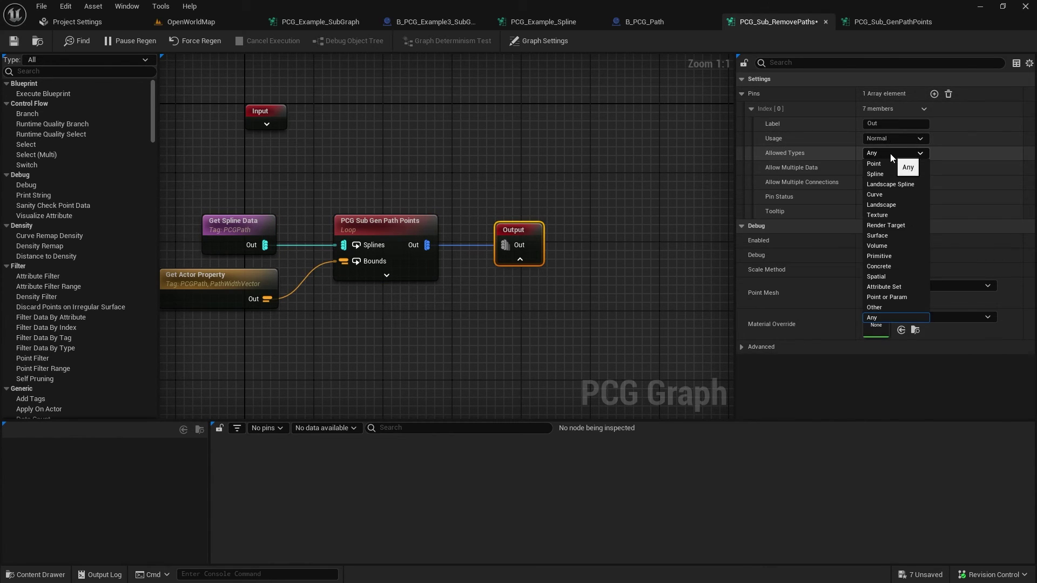
pyautogui.click(885, 163)
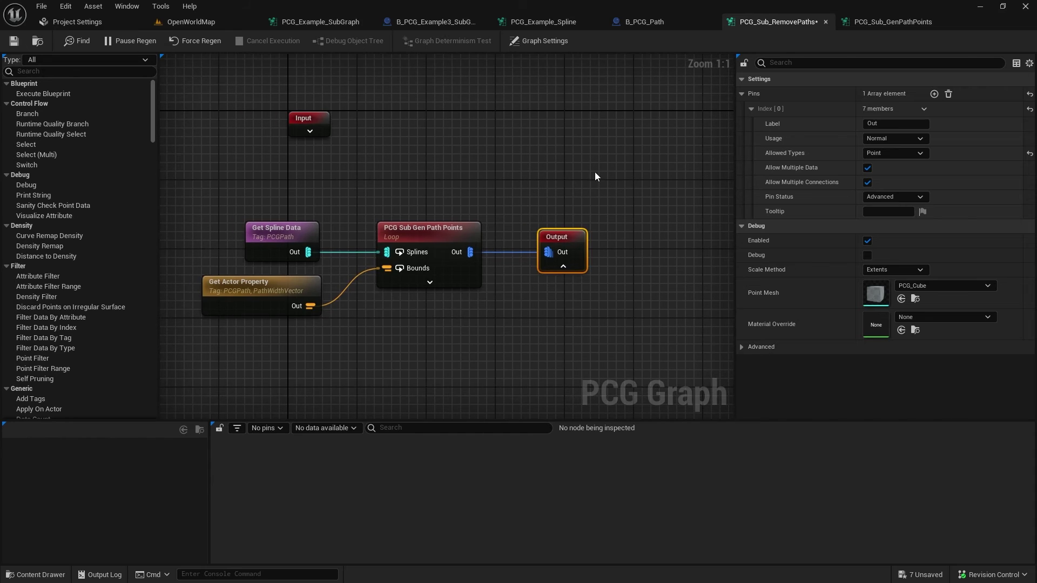
pyautogui.click(14, 41)
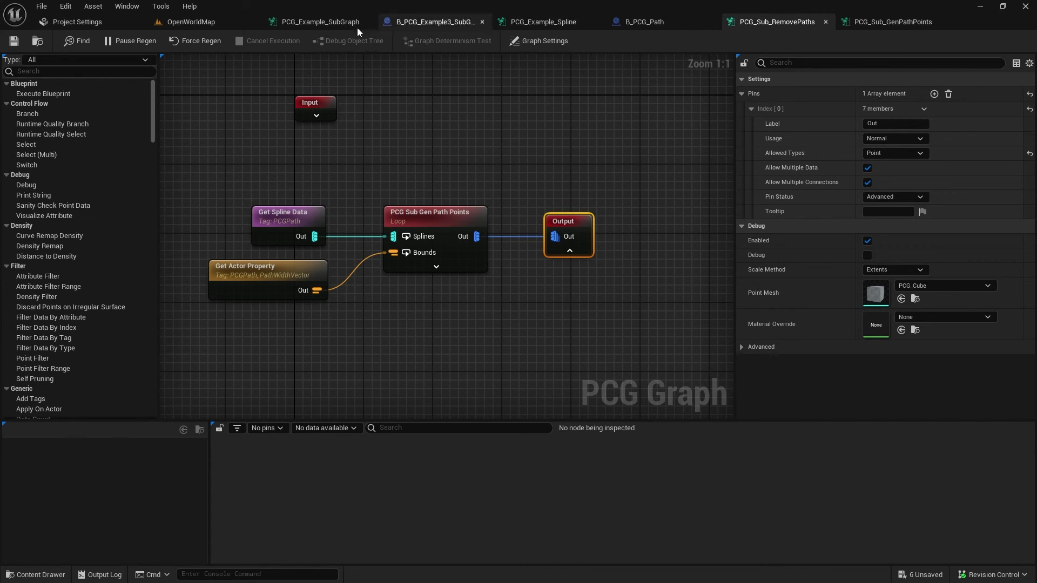
# Close the PCG_Example_Spline, B_PCG_Path and B_PCG_Example3_SubGraph editors and frame the PCG_Example_SubGraph nodes.
pyautogui.click(594, 22)
pyautogui.click(597, 22)
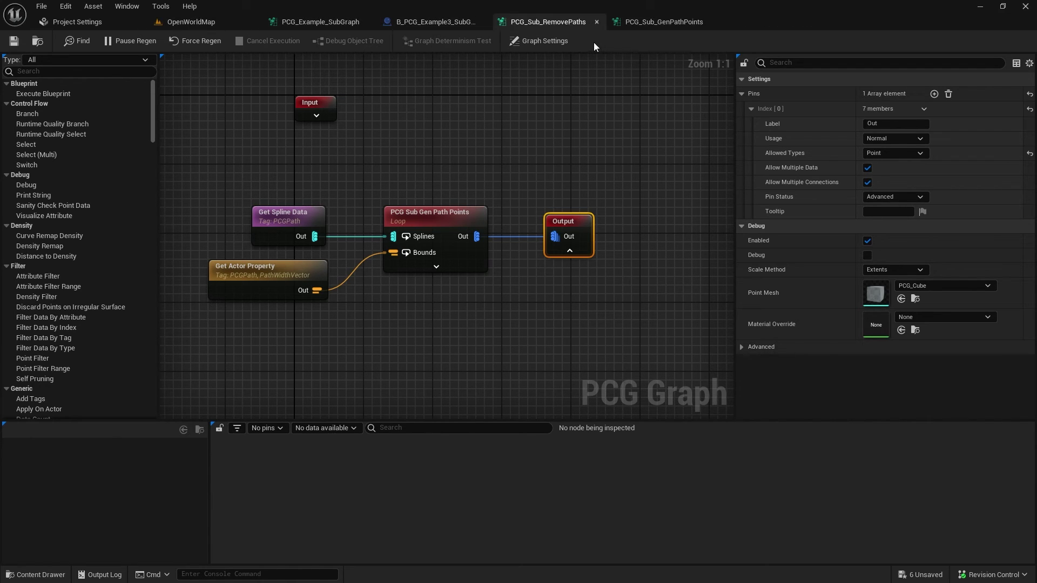
pyautogui.click(435, 22)
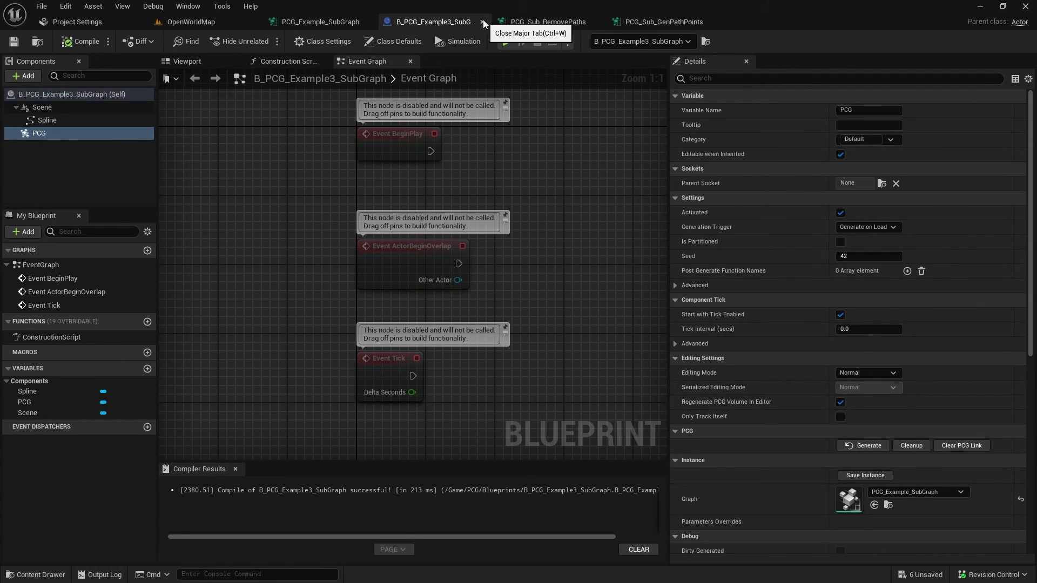
pyautogui.click(483, 20)
pyautogui.moveTo(371, 210); pyautogui.dragTo(467, 170, button='right')
pyautogui.scroll(2, 421, 192)
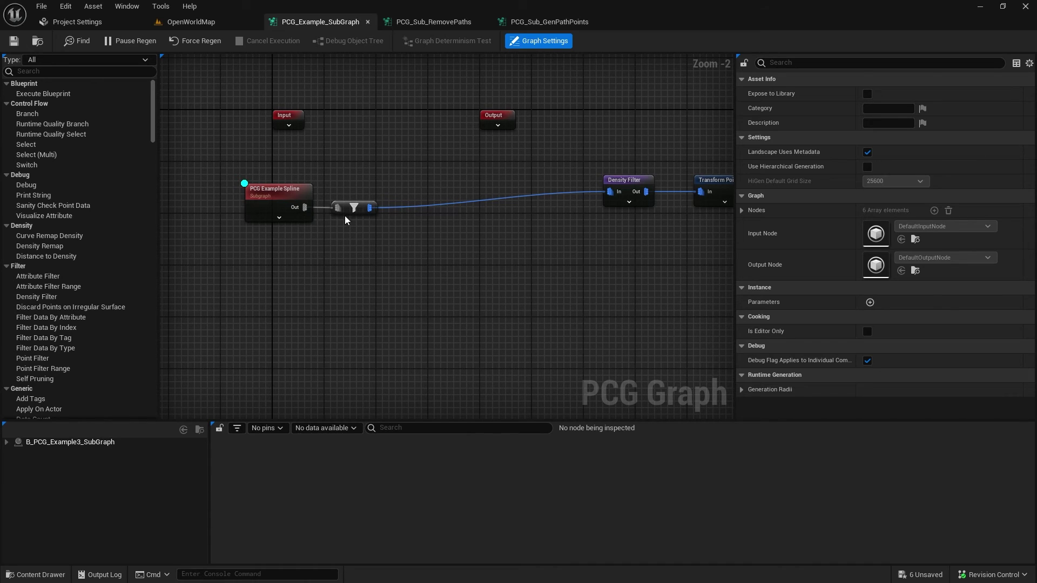
pyautogui.moveTo(448, 177); pyautogui.dragTo(406, 199, button='right')
pyautogui.moveTo(497, 194); pyautogui.dragTo(373, 207, button='right')
pyautogui.moveTo(630, 322); pyautogui.dragTo(733, 301, button='right')
pyautogui.moveTo(438, 306); pyautogui.dragTo(466, 287, button='right')
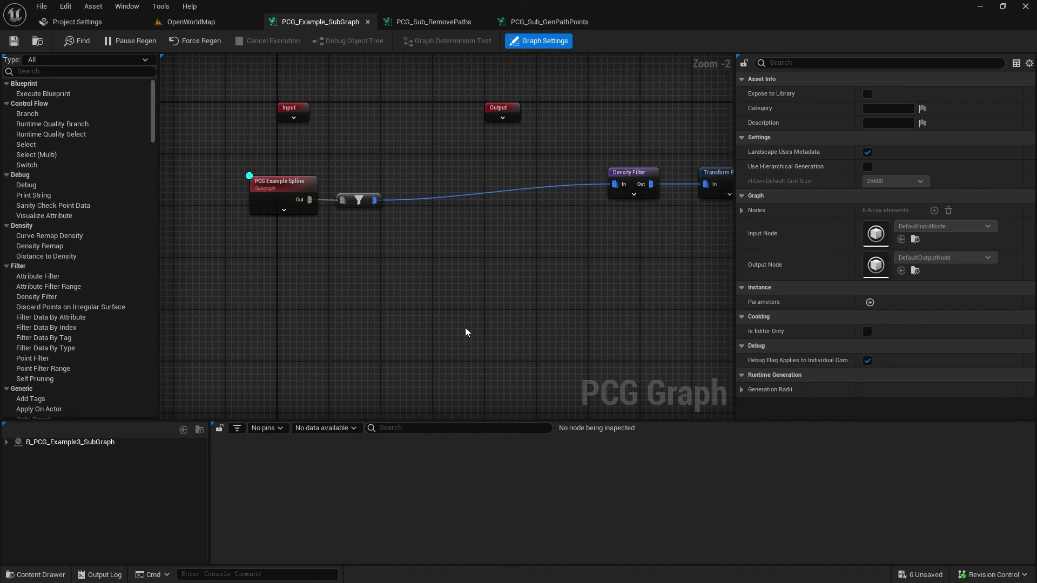
# Add a PCG_Sub_RemovePaths subgraph node below the filter.
pyautogui.hotkey('ctrl', 'space')
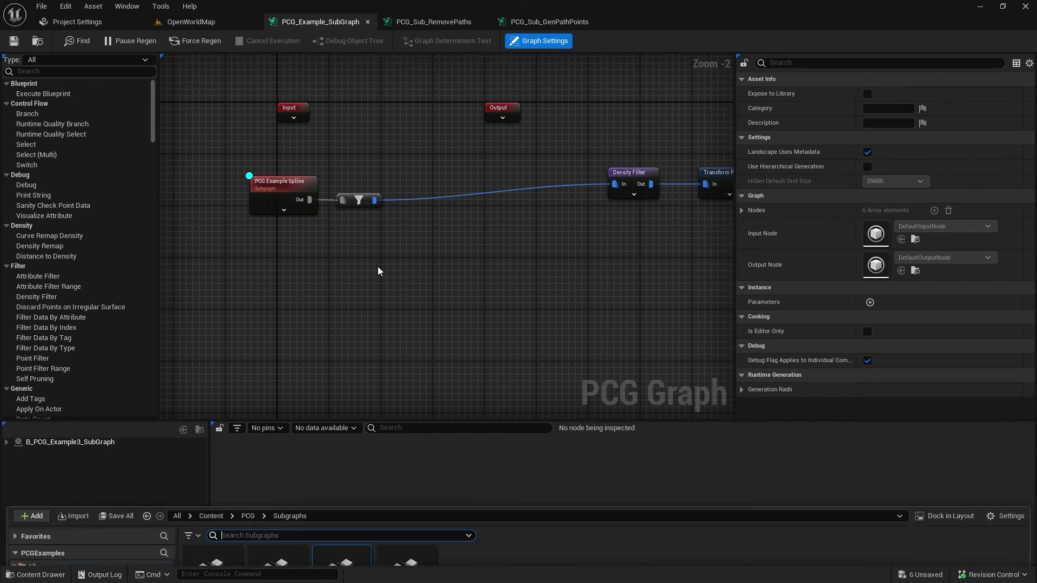
pyautogui.moveTo(421, 431); pyautogui.dragTo(425, 257)
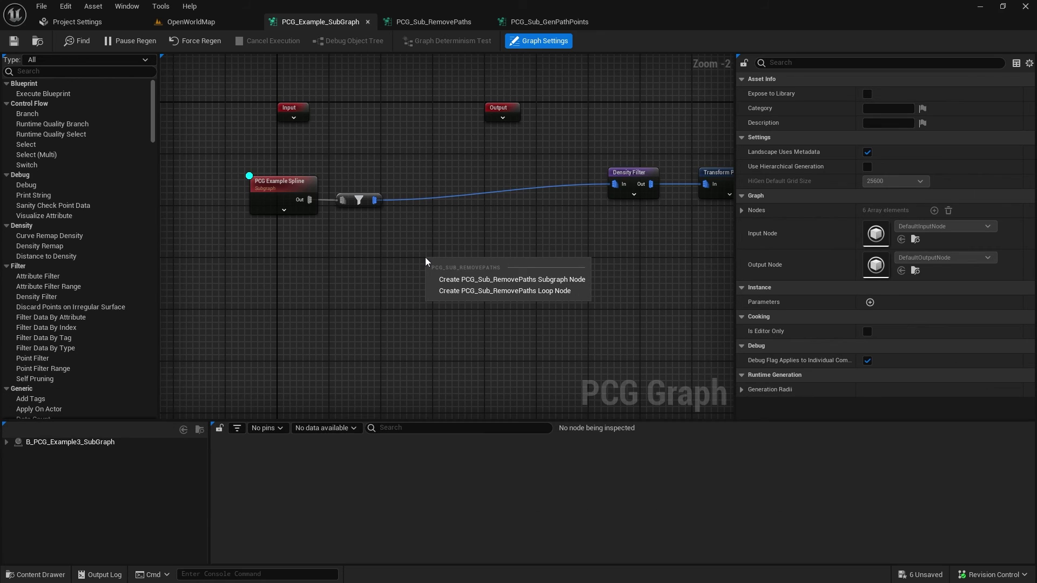
pyautogui.click(523, 280)
pyautogui.moveTo(481, 264); pyautogui.dragTo(374, 271, button='right')
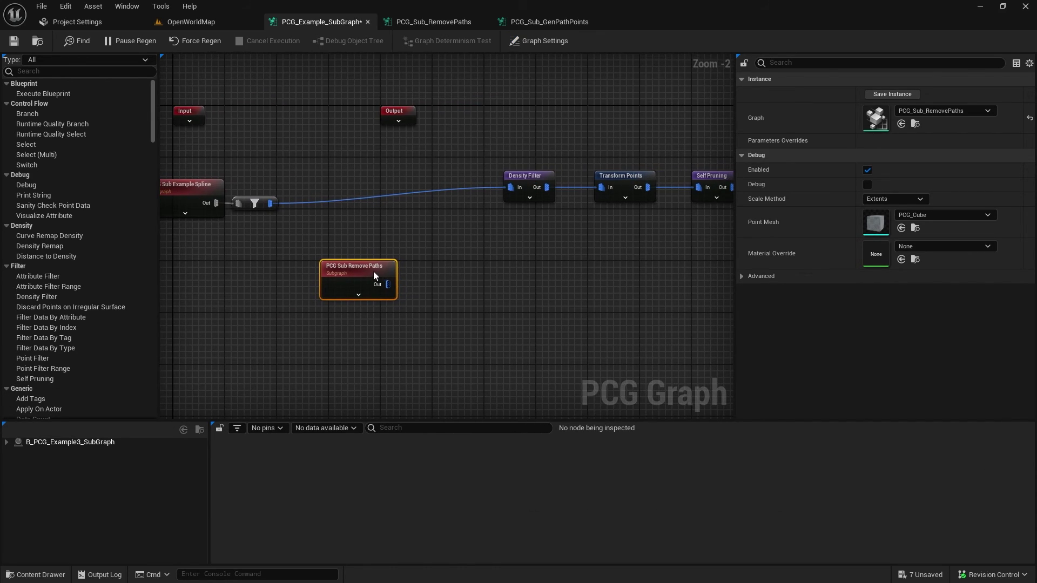
pyautogui.moveTo(374, 271); pyautogui.dragTo(279, 275)
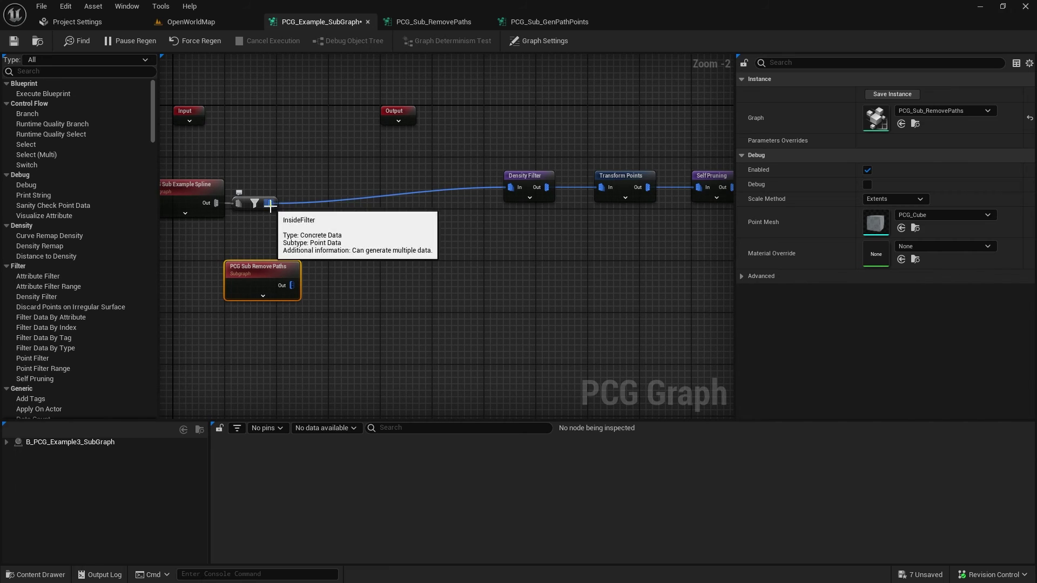
# Insert a Difference node on the filter output, with Remove Paths feeding Differences.
pyautogui.keyDown('ctrl'); pyautogui.moveTo(270, 203); pyautogui.dragTo(386, 199); pyautogui.keyUp('ctrl')
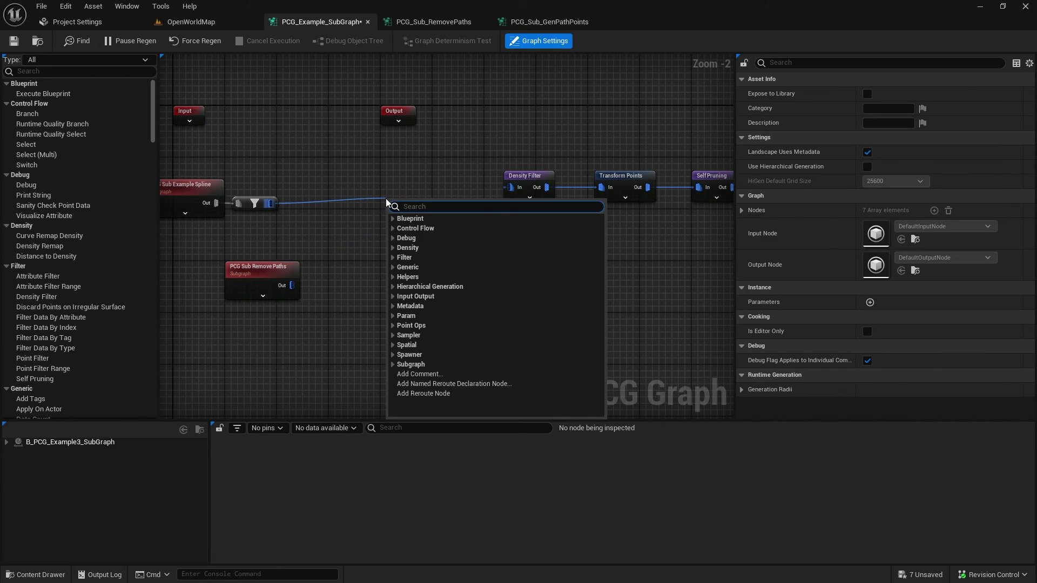
pyautogui.write('diff')
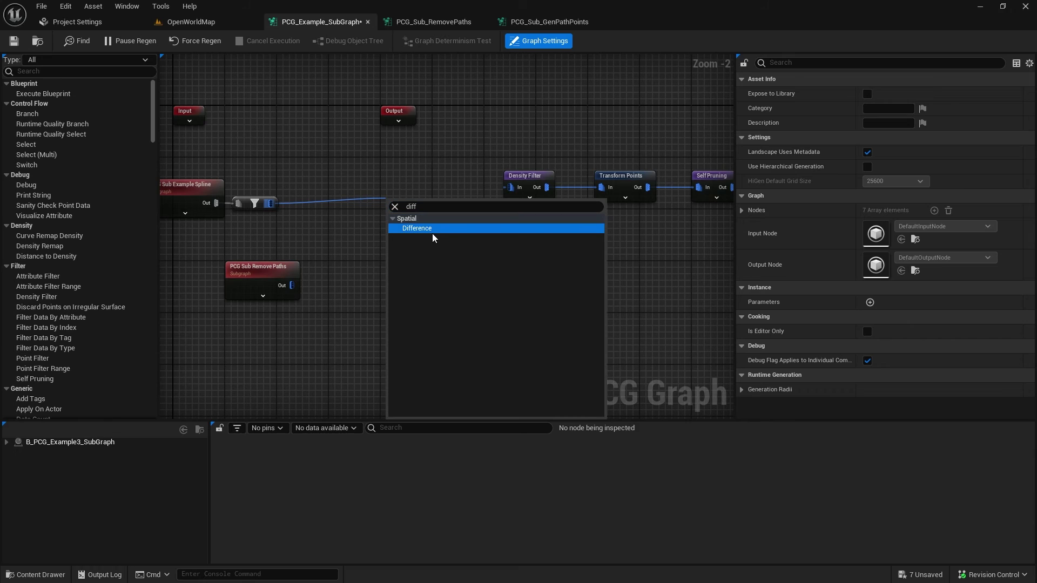
pyautogui.click(428, 230)
pyautogui.moveTo(377, 283); pyautogui.dragTo(446, 189)
pyautogui.moveTo(279, 166); pyautogui.dragTo(448, 211)
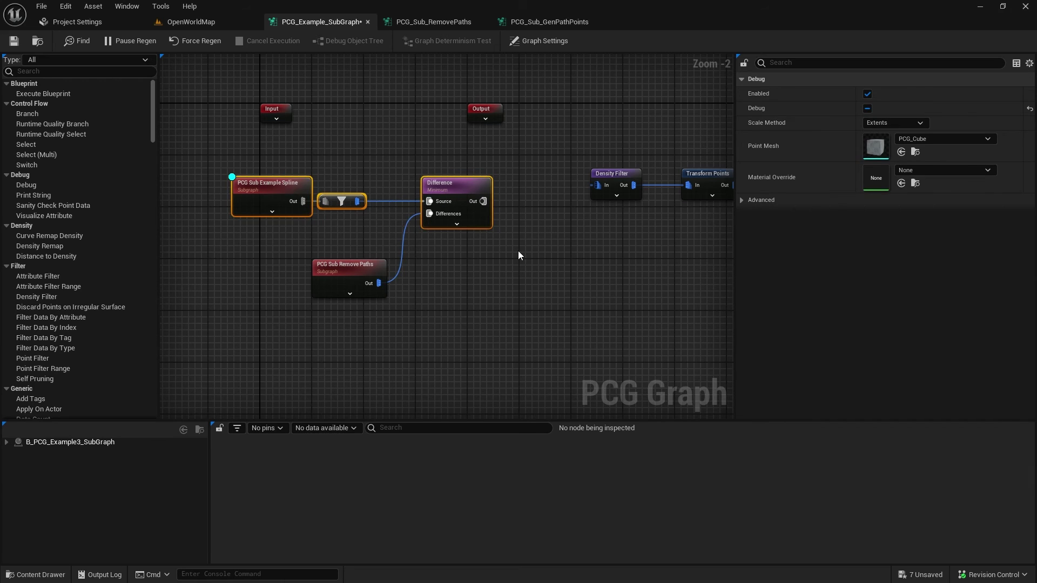
# Enable debug on the Difference node and connect its output to Density Filter.
pyautogui.click(466, 182)
pyautogui.click(283, 190)
pyautogui.click(471, 202)
pyautogui.press('d')
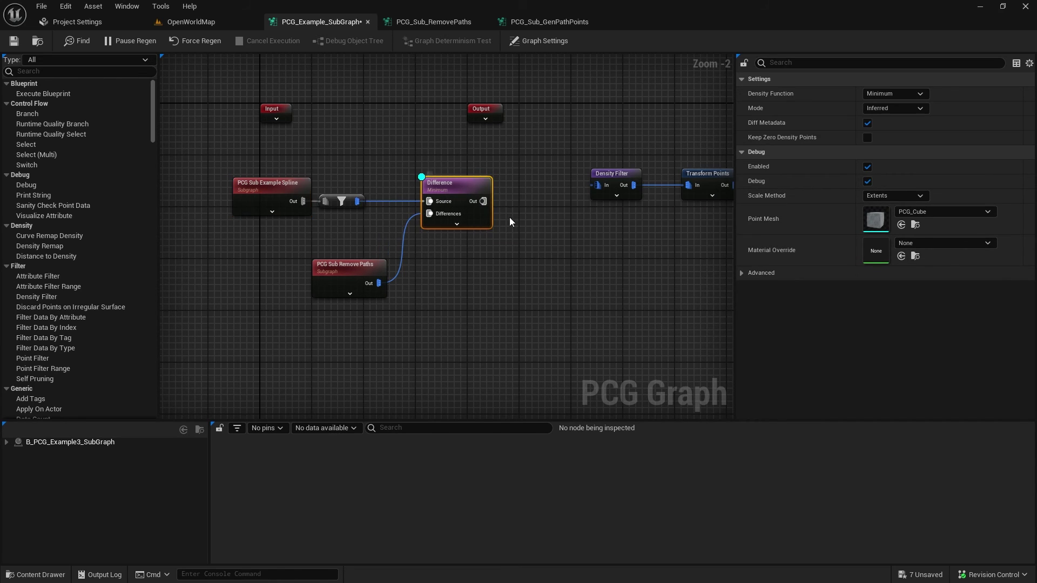
pyautogui.moveTo(484, 201); pyautogui.dragTo(597, 185)
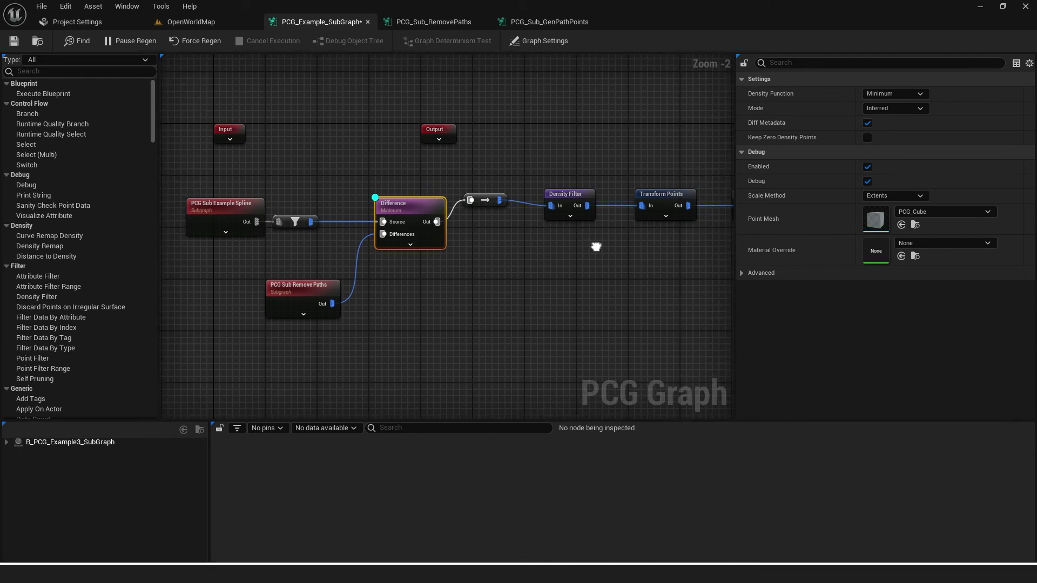
pyautogui.moveTo(441, 217); pyautogui.dragTo(450, 233)
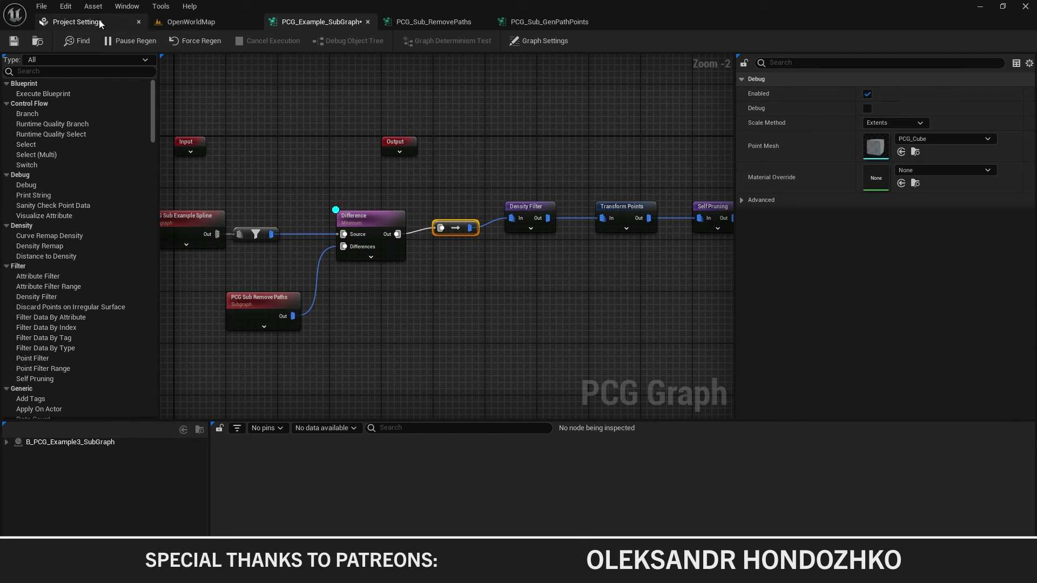
# Switch to the OpenWorldMap level and fly up for a high overview of the palm forest.
pyautogui.click(189, 22)
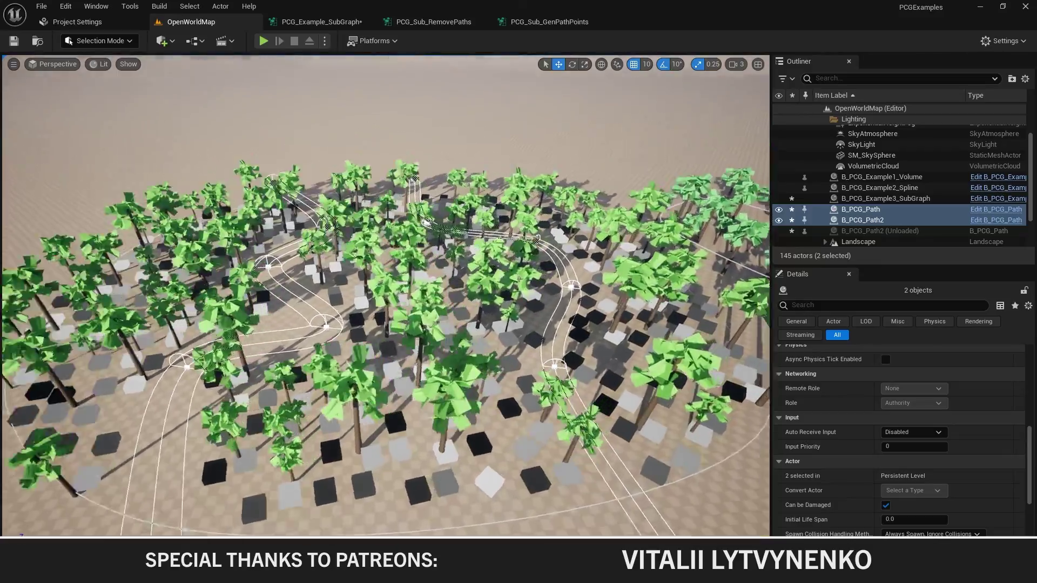
pyautogui.moveTo(385, 295)
pyautogui.mouseDown(button='right')
pyautogui.moveTo(427, 324)
pyautogui.moveTo(416, 334)
pyautogui.moveTo(421, 388)
pyautogui.moveTo(410, 291)
pyautogui.moveTo(453, 248)
pyautogui.moveTo(411, 243)
pyautogui.moveTo(389, 227)
pyautogui.moveTo(373, 232)
pyautogui.moveTo(502, 229)
pyautogui.moveTo(399, 232)
pyautogui.moveTo(395, 302)
pyautogui.moveTo(389, 238)
pyautogui.moveTo(402, 237)
pyautogui.moveTo(384, 276)
pyautogui.mouseUp(button='right')
pyautogui.press('w')
pyautogui.press('w')
pyautogui.press('w')
pyautogui.press('s')
pyautogui.press('w')
pyautogui.press('s')
pyautogui.moveTo(498, 336); pyautogui.dragTo(411, 330, button='right')
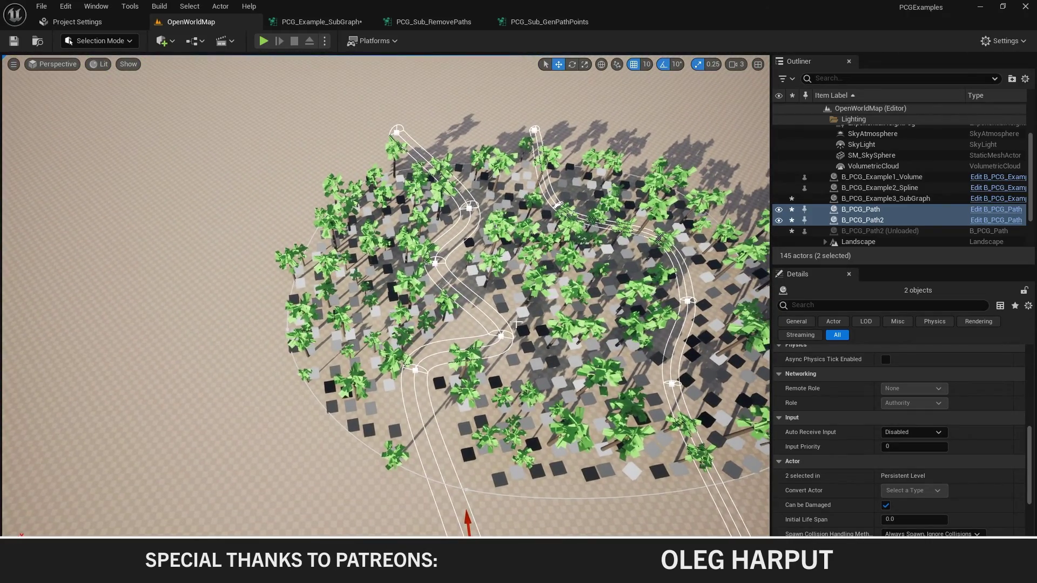
# Select the B_PCG_Path2 spline and nudge its points so trees clear along the path.
pyautogui.click(498, 337)
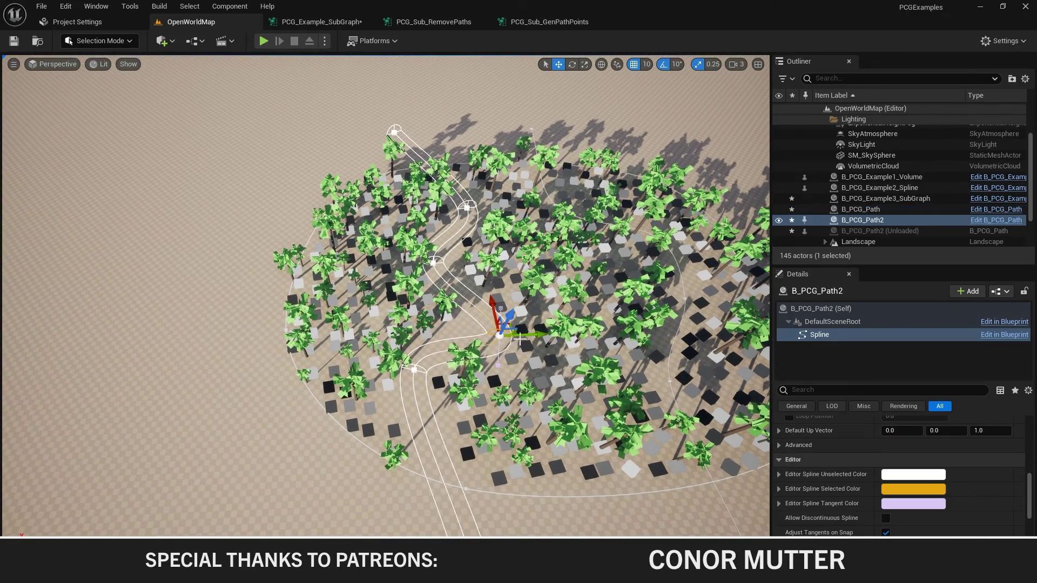
pyautogui.moveTo(492, 324); pyautogui.dragTo(491, 324)
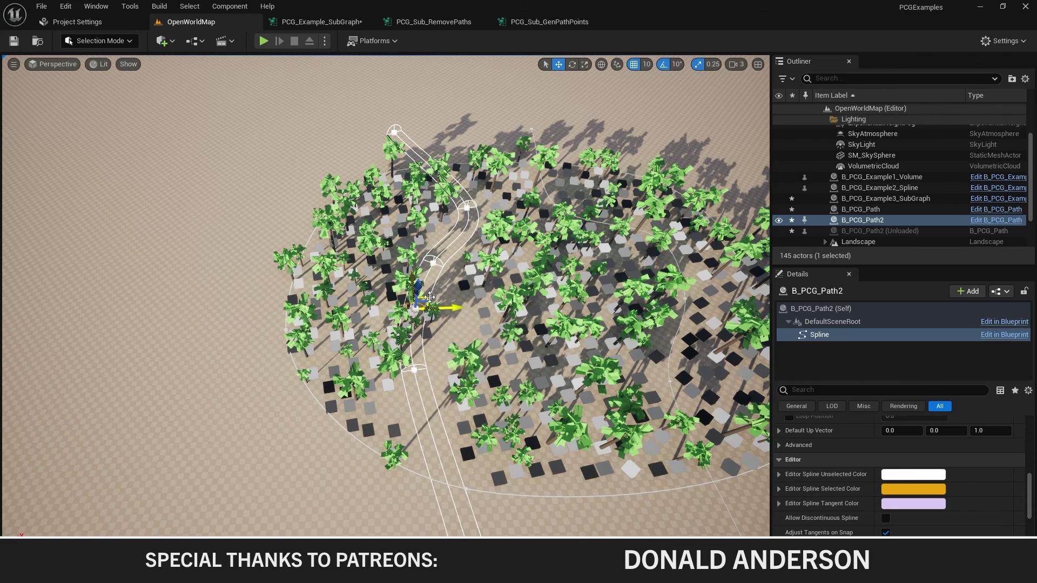
pyautogui.press('s')
pyautogui.moveTo(429, 297)
pyautogui.mouseDown(button='right')
pyautogui.moveTo(459, 296)
pyautogui.moveTo(444, 288)
pyautogui.mouseUp(button='right')
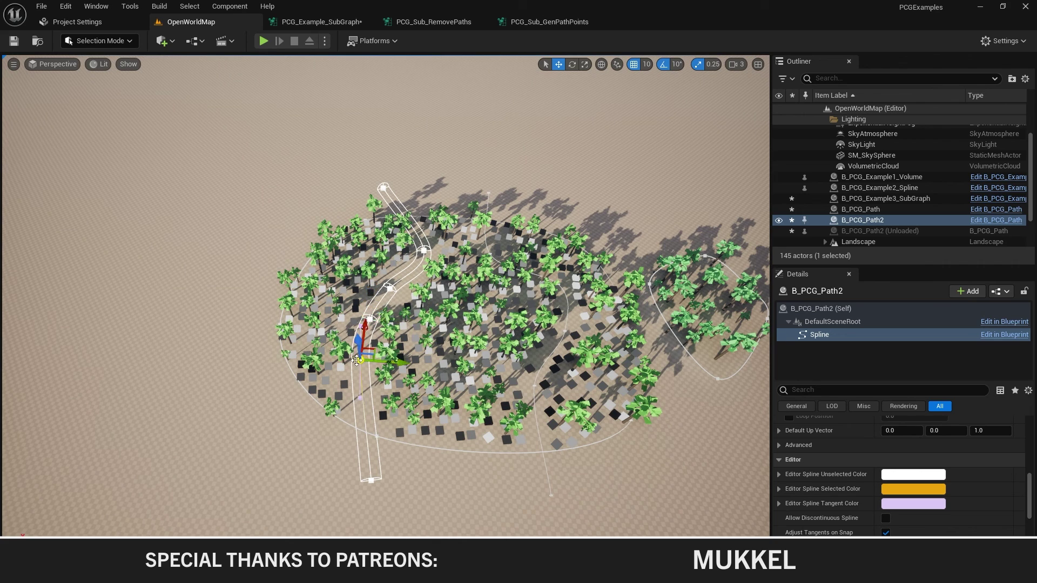
pyautogui.moveTo(398, 365); pyautogui.dragTo(405, 368)
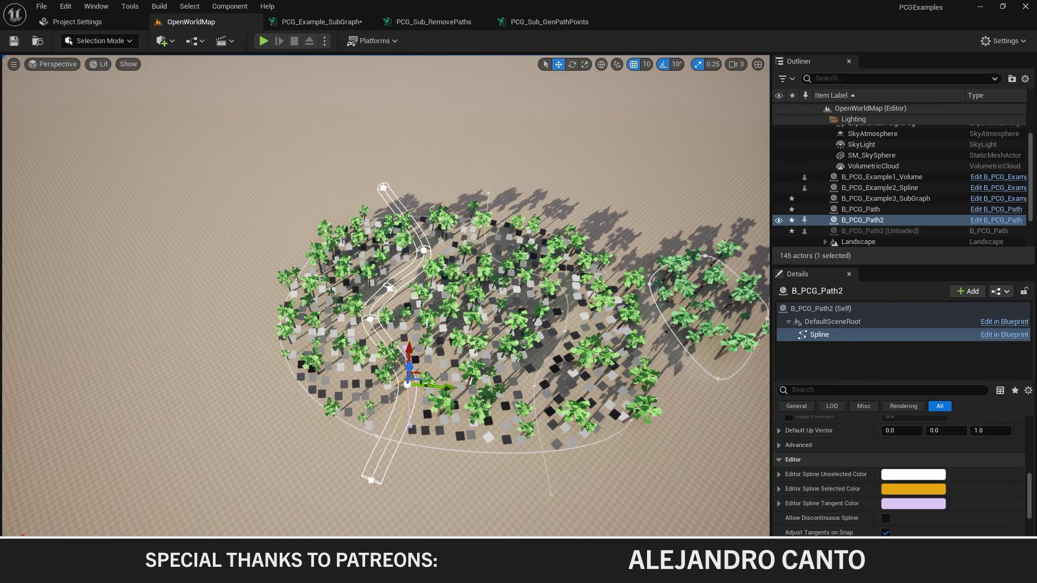
pyautogui.moveTo(408, 351); pyautogui.dragTo(494, 362, button='right')
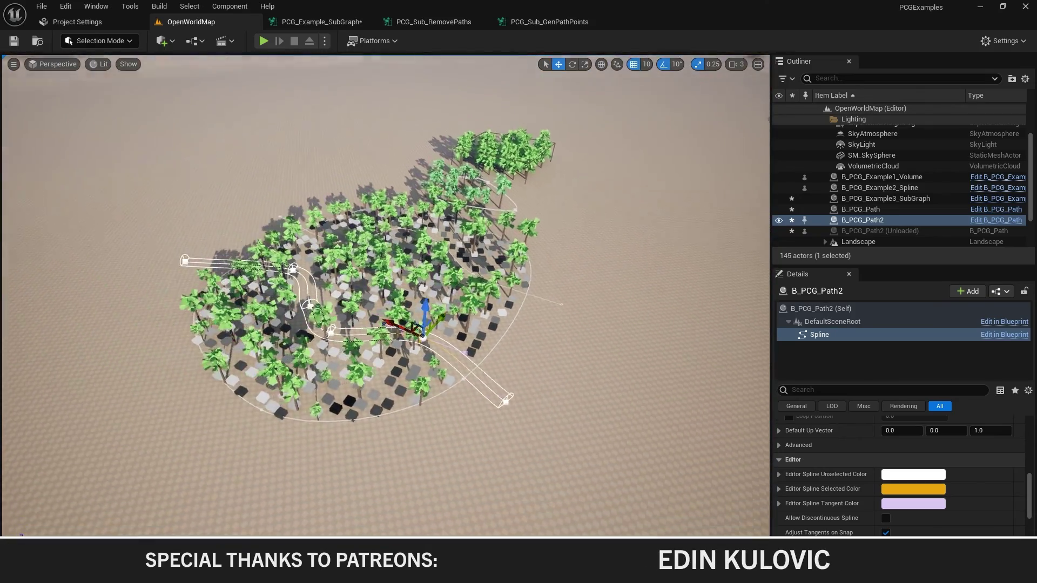
pyautogui.moveTo(390, 367); pyautogui.dragTo(388, 327, button='right')
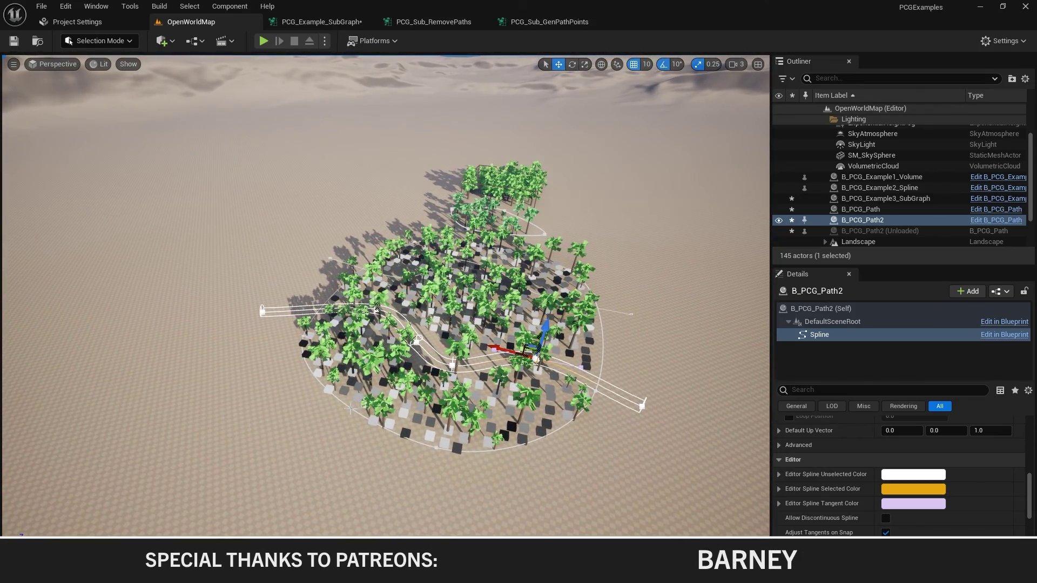
# Drag the bottom point of the B_PCG_Example3_SubGraph boundary spline to a new position, reshaping its forest.
pyautogui.click(351, 409)
pyautogui.click(436, 447)
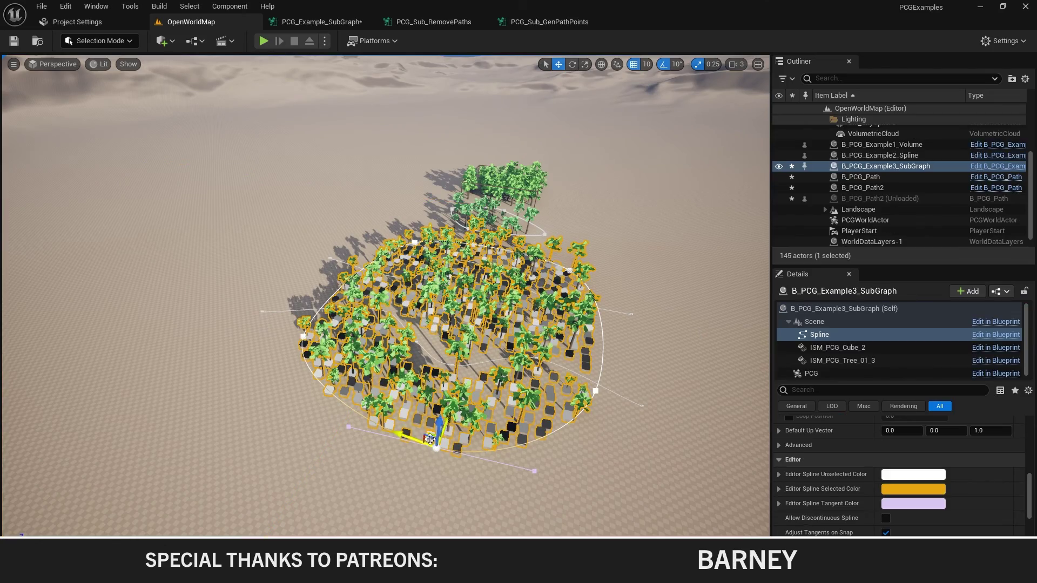
pyautogui.moveTo(475, 441)
pyautogui.mouseDown(button='right')
pyautogui.moveTo(400, 441)
pyautogui.moveTo(378, 476)
pyautogui.moveTo(485, 442)
pyautogui.mouseUp(button='right')
pyautogui.moveTo(305, 395); pyautogui.dragTo(322, 184)
pyautogui.moveTo(323, 184); pyautogui.dragTo(478, 135, button='right')
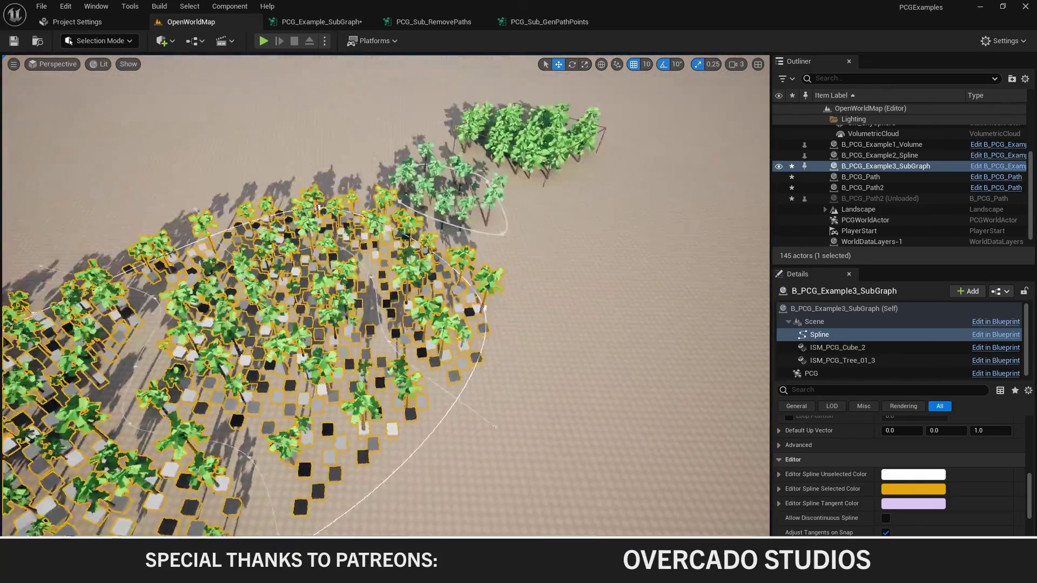
pyautogui.moveTo(345, 253)
pyautogui.mouseDown(button='right')
pyautogui.moveTo(356, 248)
pyautogui.moveTo(348, 254)
pyautogui.mouseUp(button='right')
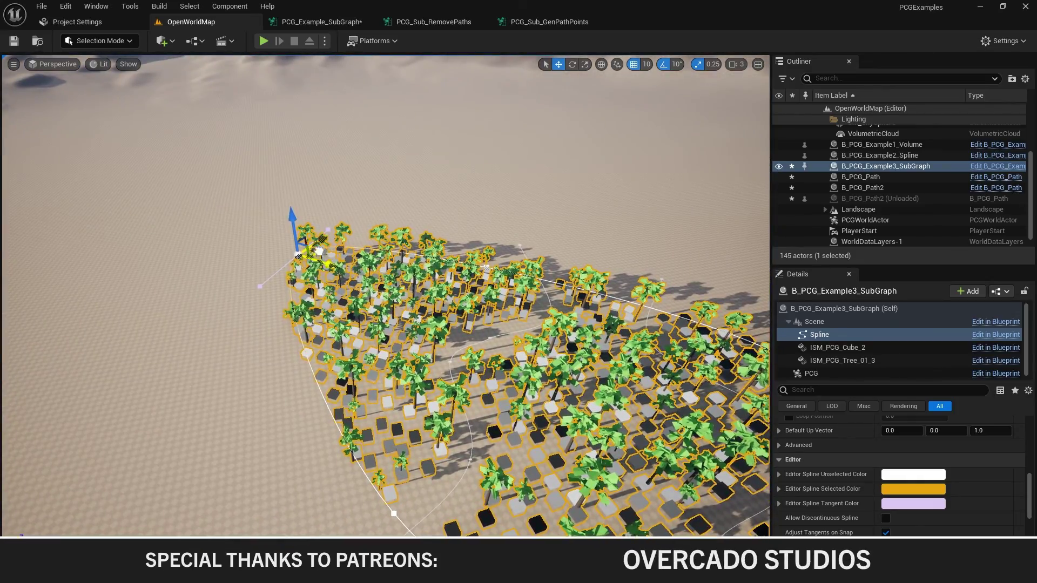
pyautogui.moveTo(319, 251); pyautogui.dragTo(376, 287)
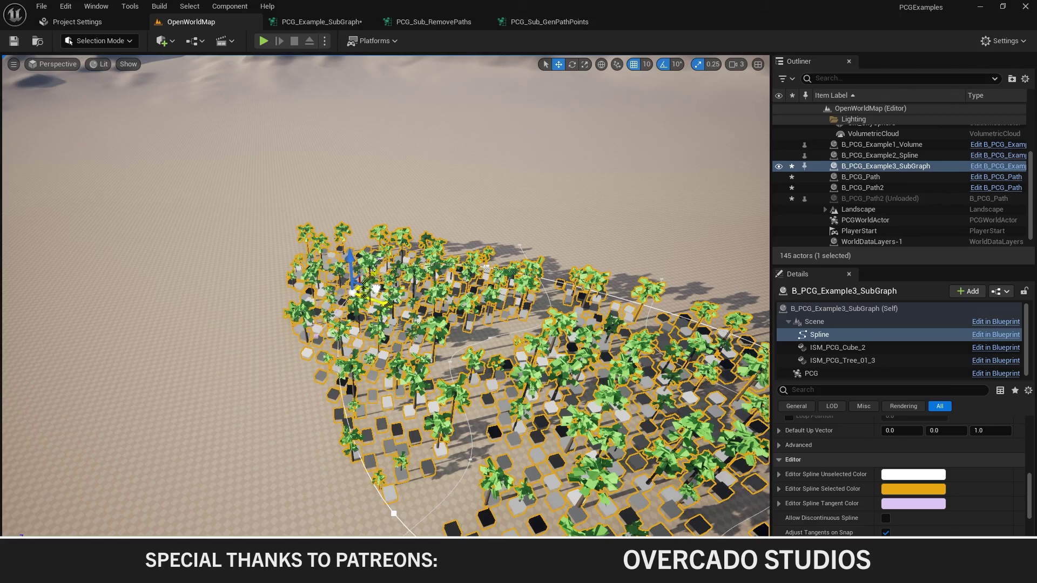
pyautogui.moveTo(376, 287); pyautogui.dragTo(473, 286, button='right')
pyautogui.moveTo(492, 358)
pyautogui.mouseDown(button='right')
pyautogui.moveTo(478, 379)
pyautogui.moveTo(493, 359)
pyautogui.mouseUp(button='right')
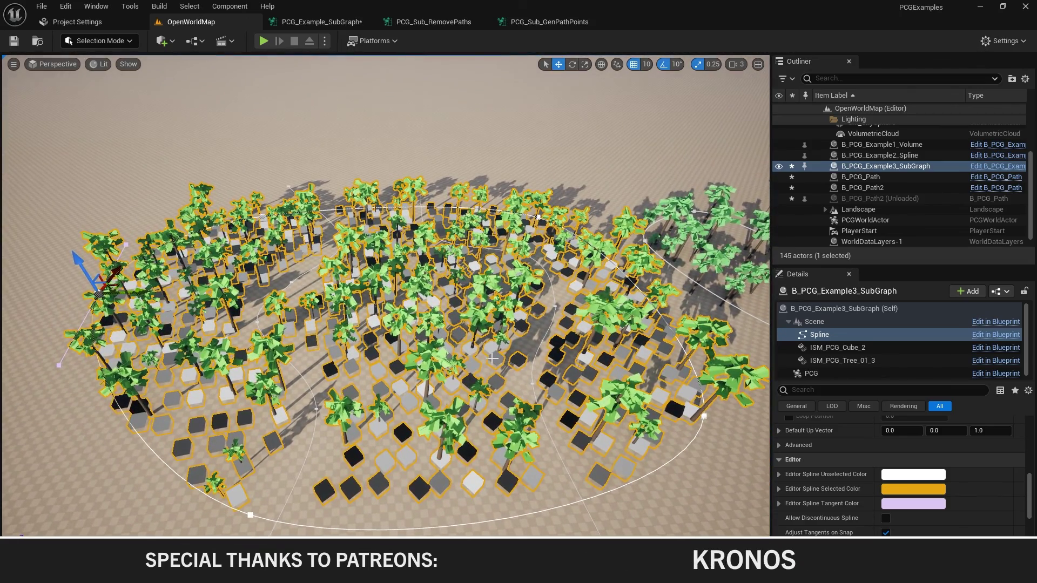